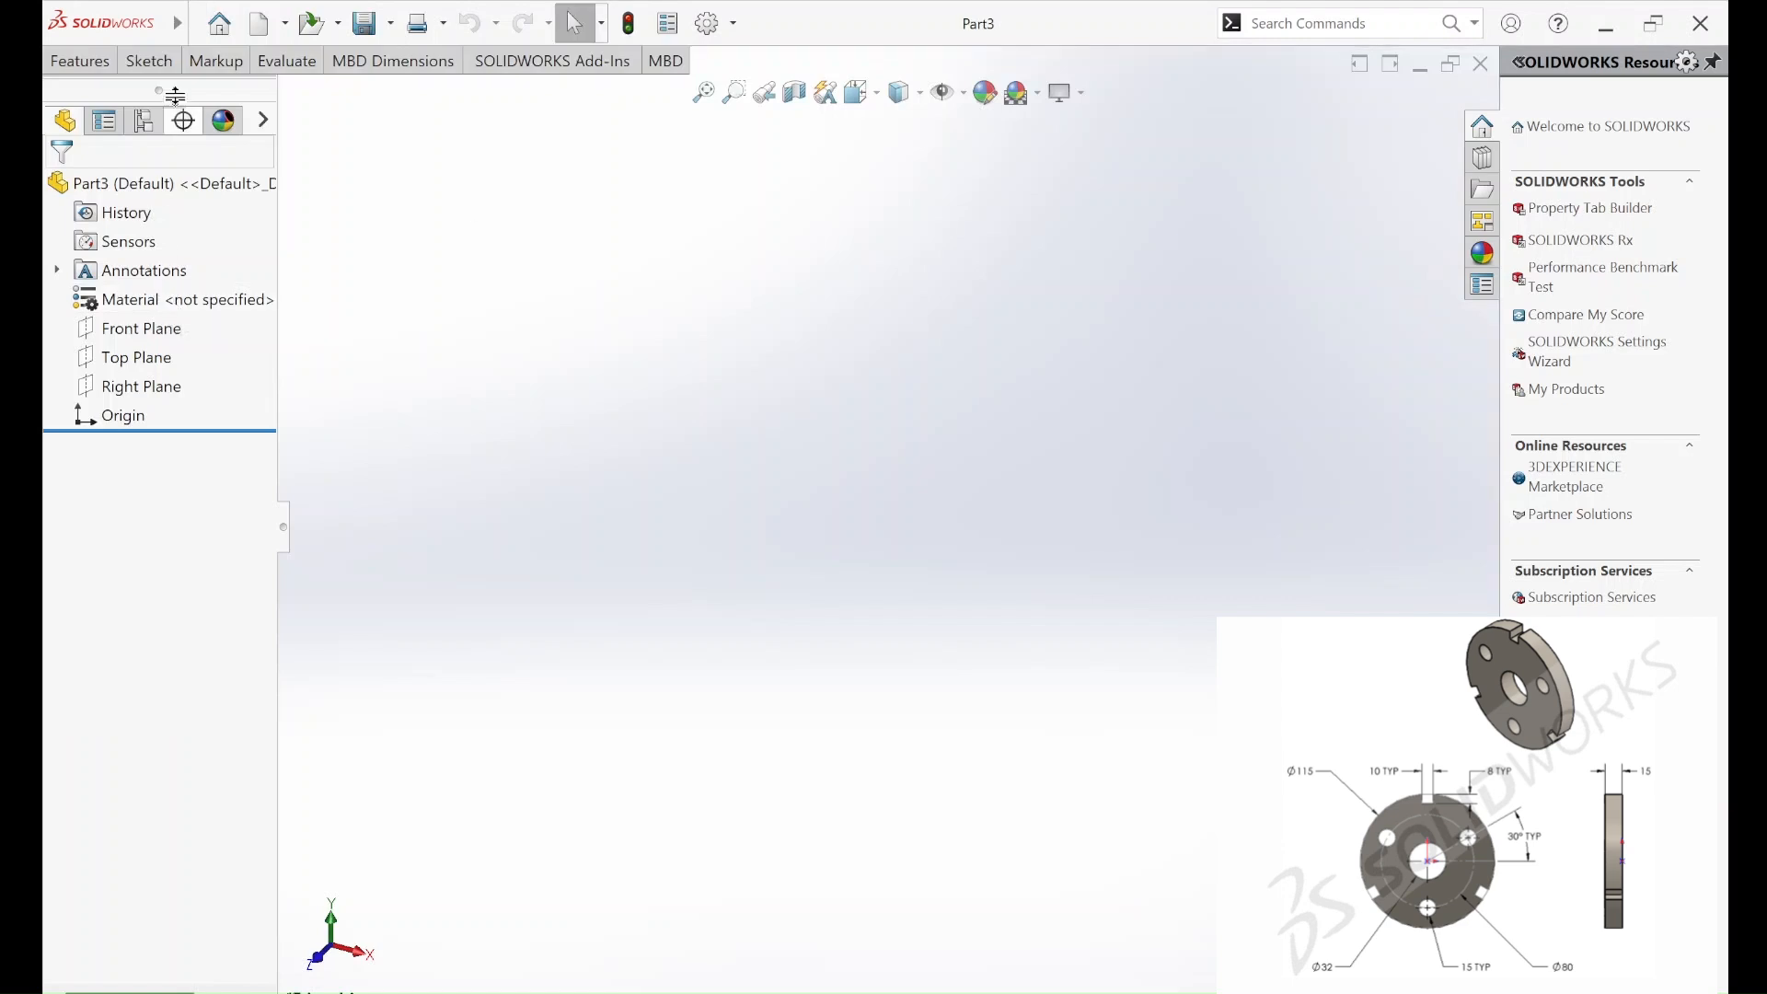
- Sketch two concentric circles centred on the origin on the Top Plane, with radii of about 36 mm and 66 mm
click(149, 61)
click(69, 88)
click(497, 478)
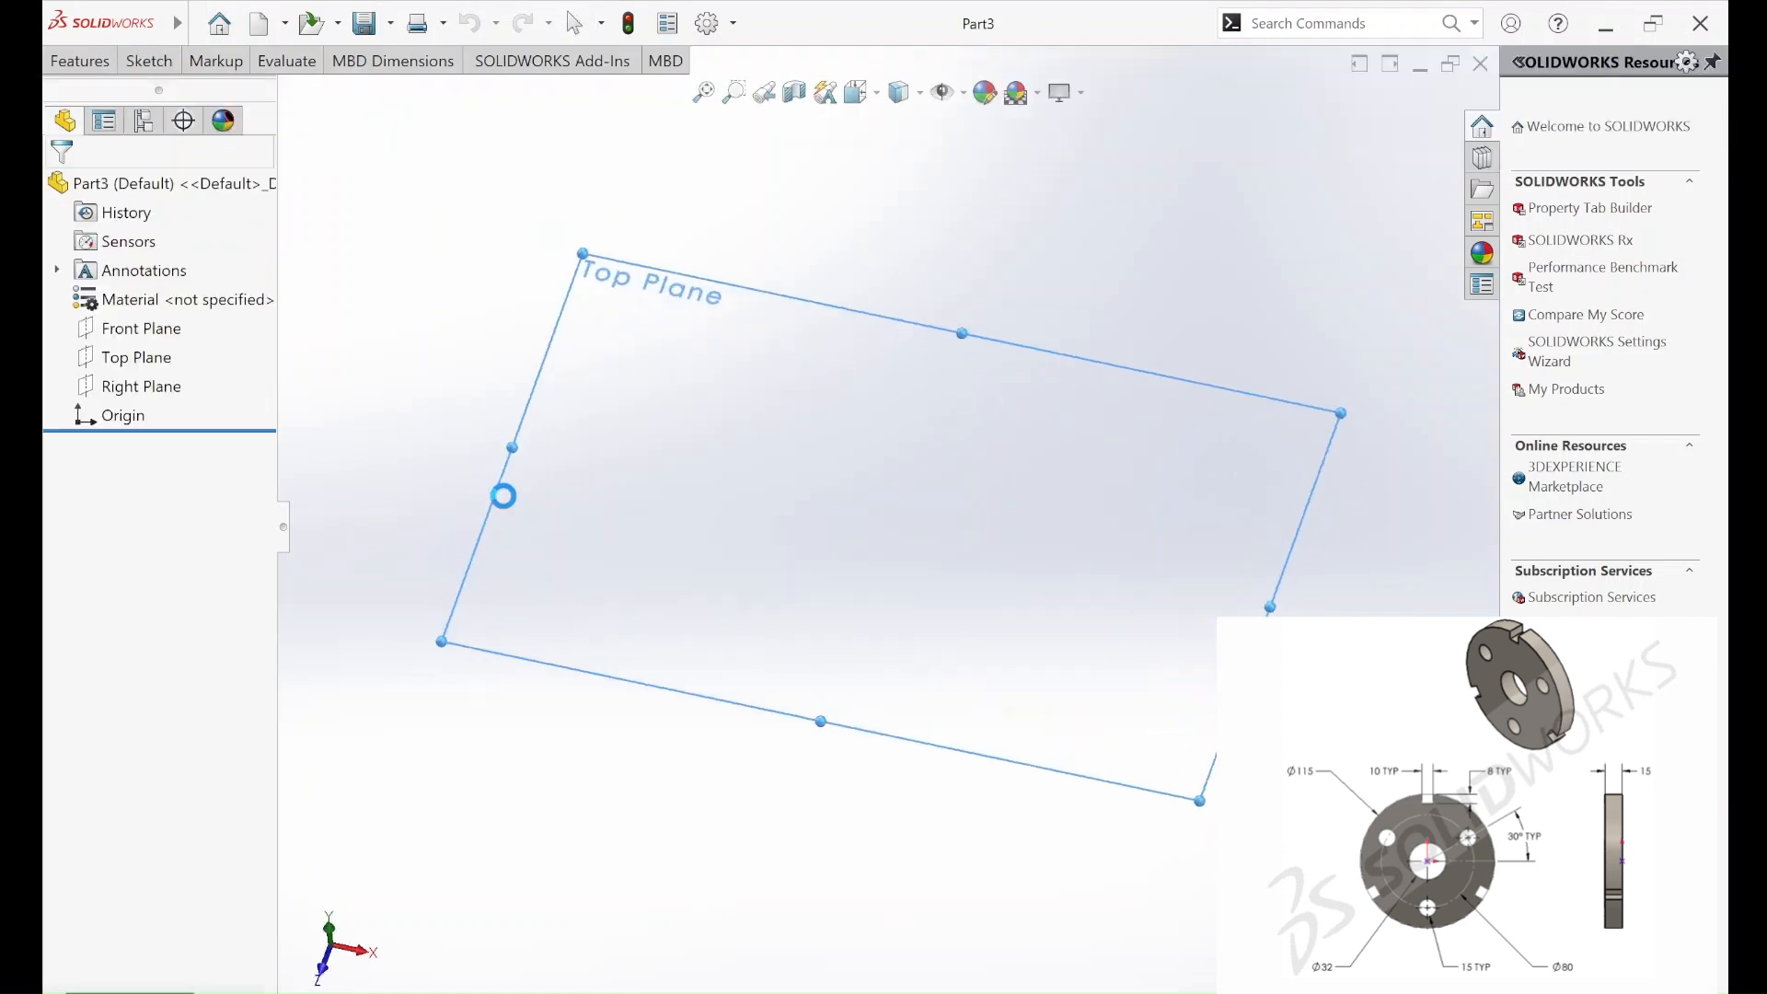
click(149, 62)
click(229, 92)
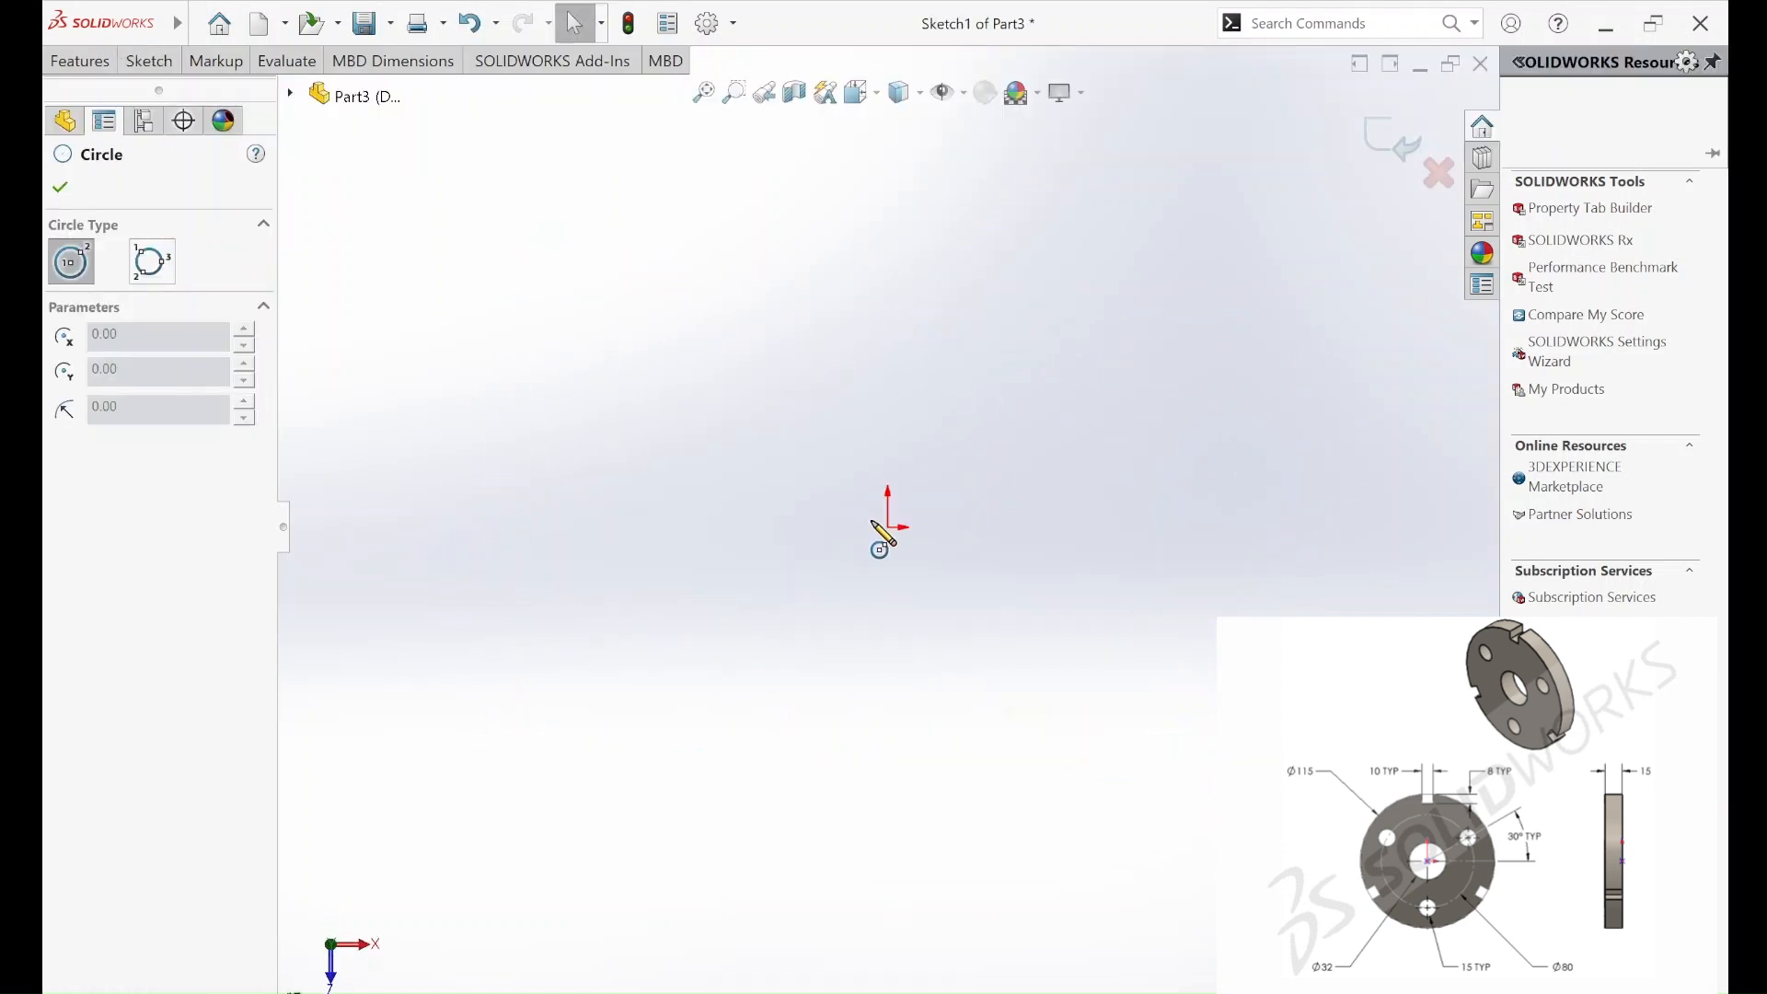
click(888, 527)
click(952, 668)
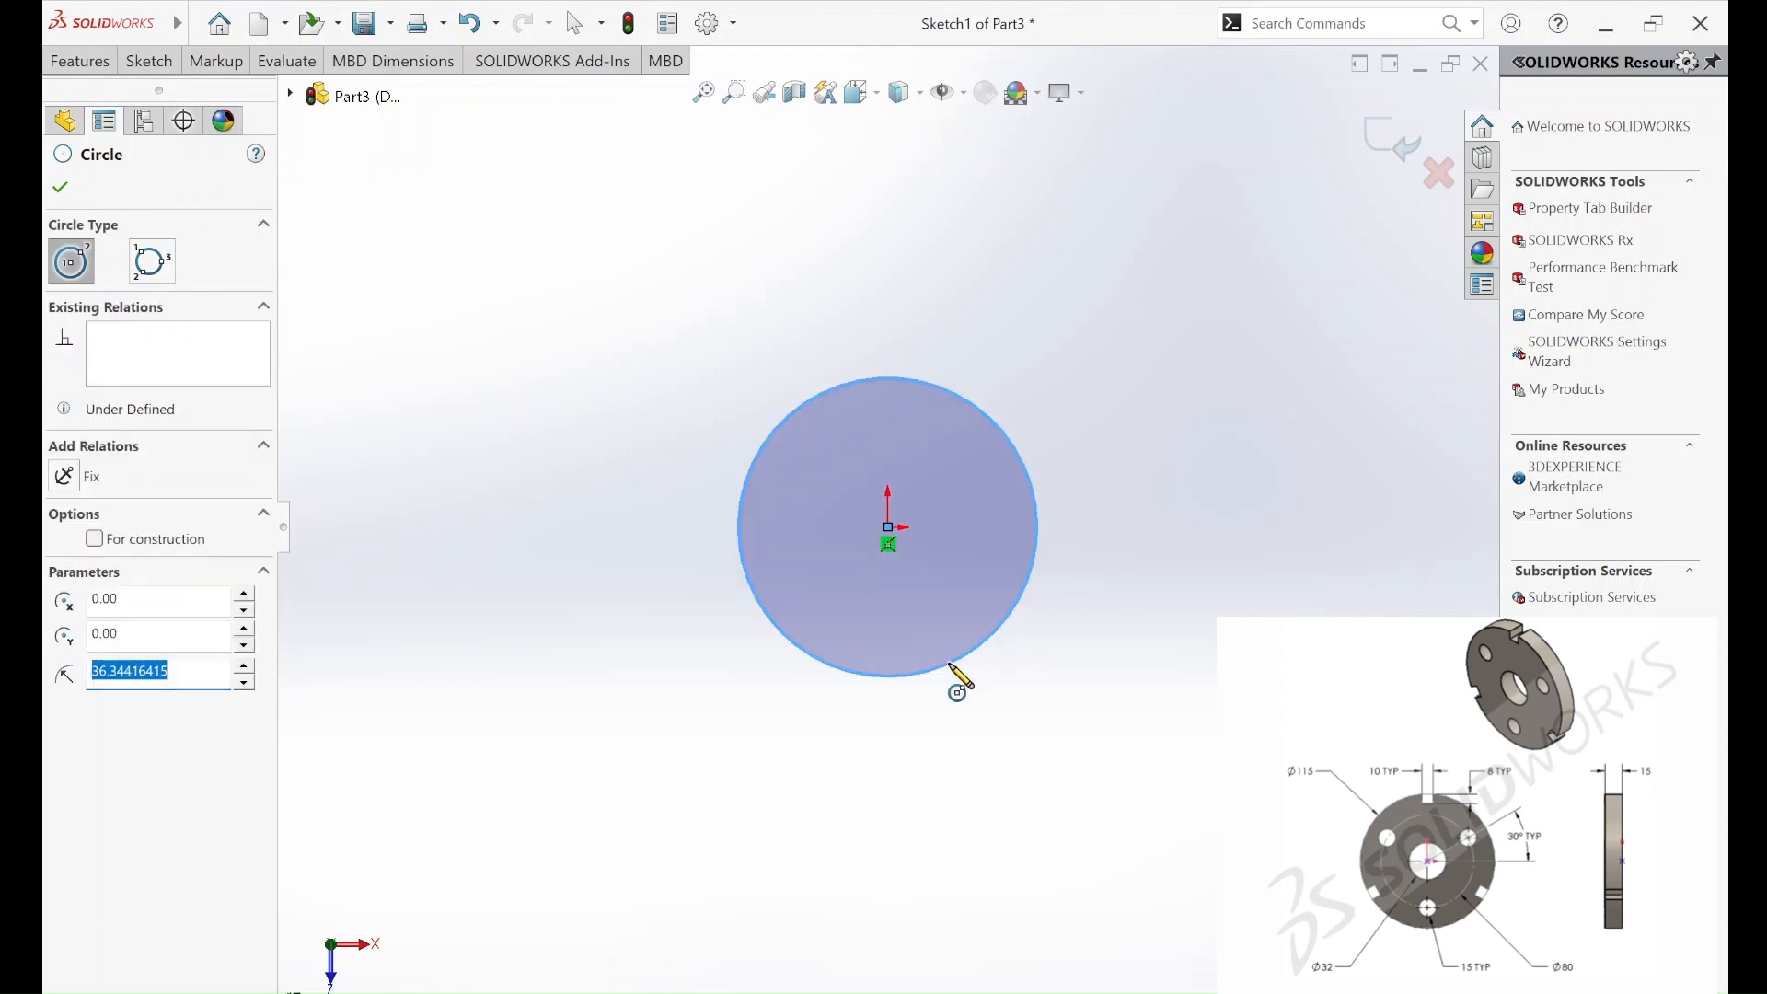
click(888, 528)
click(1012, 783)
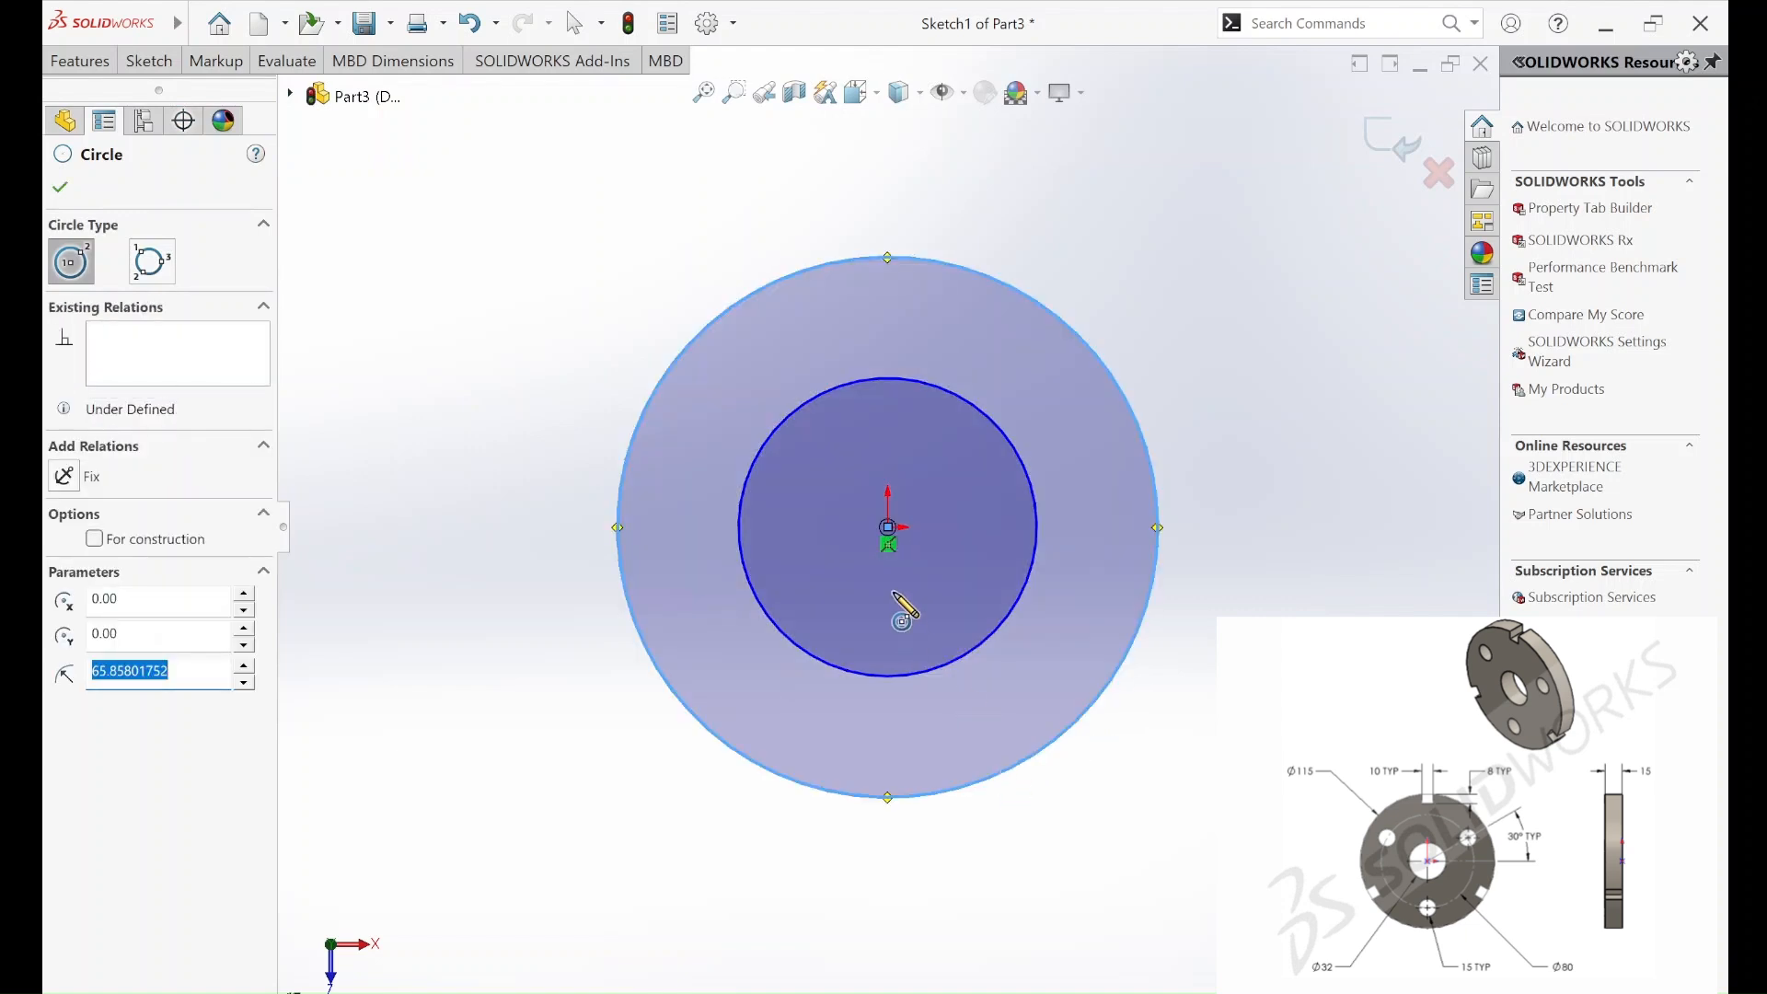
- Add a construction circle with a radius of about 47 mm, centred on the origin between the two existing circles
click(888, 527)
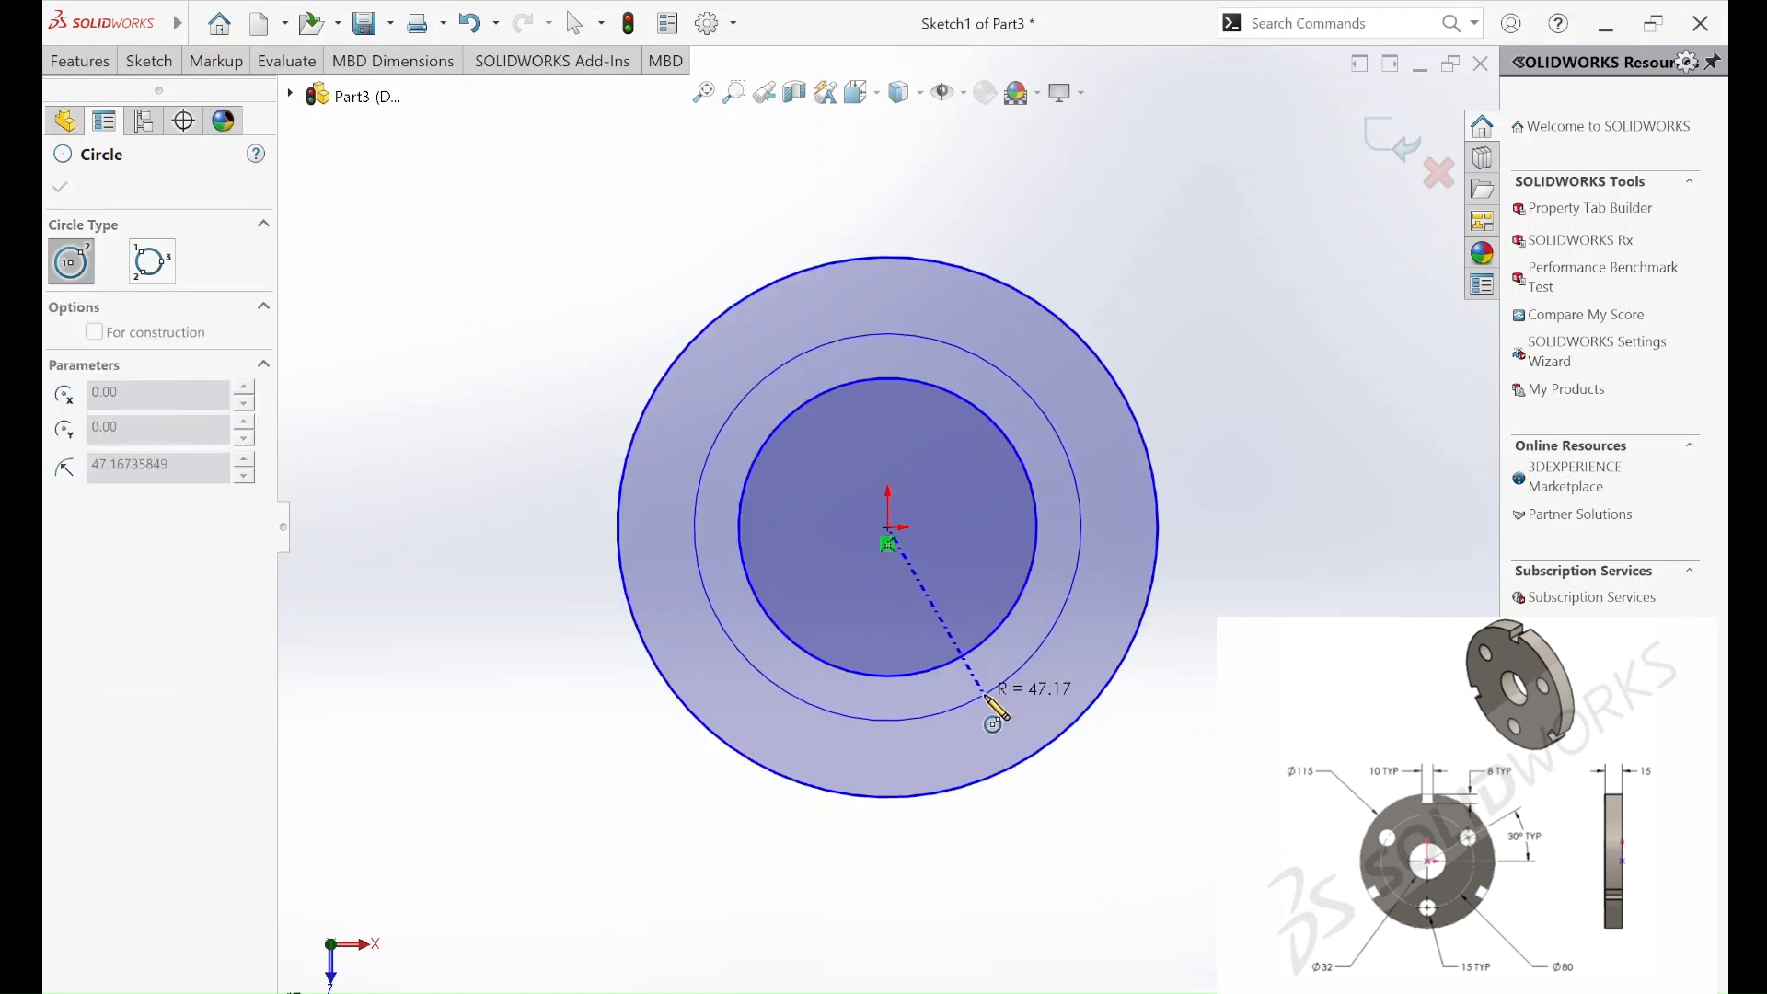
click(994, 690)
click(95, 539)
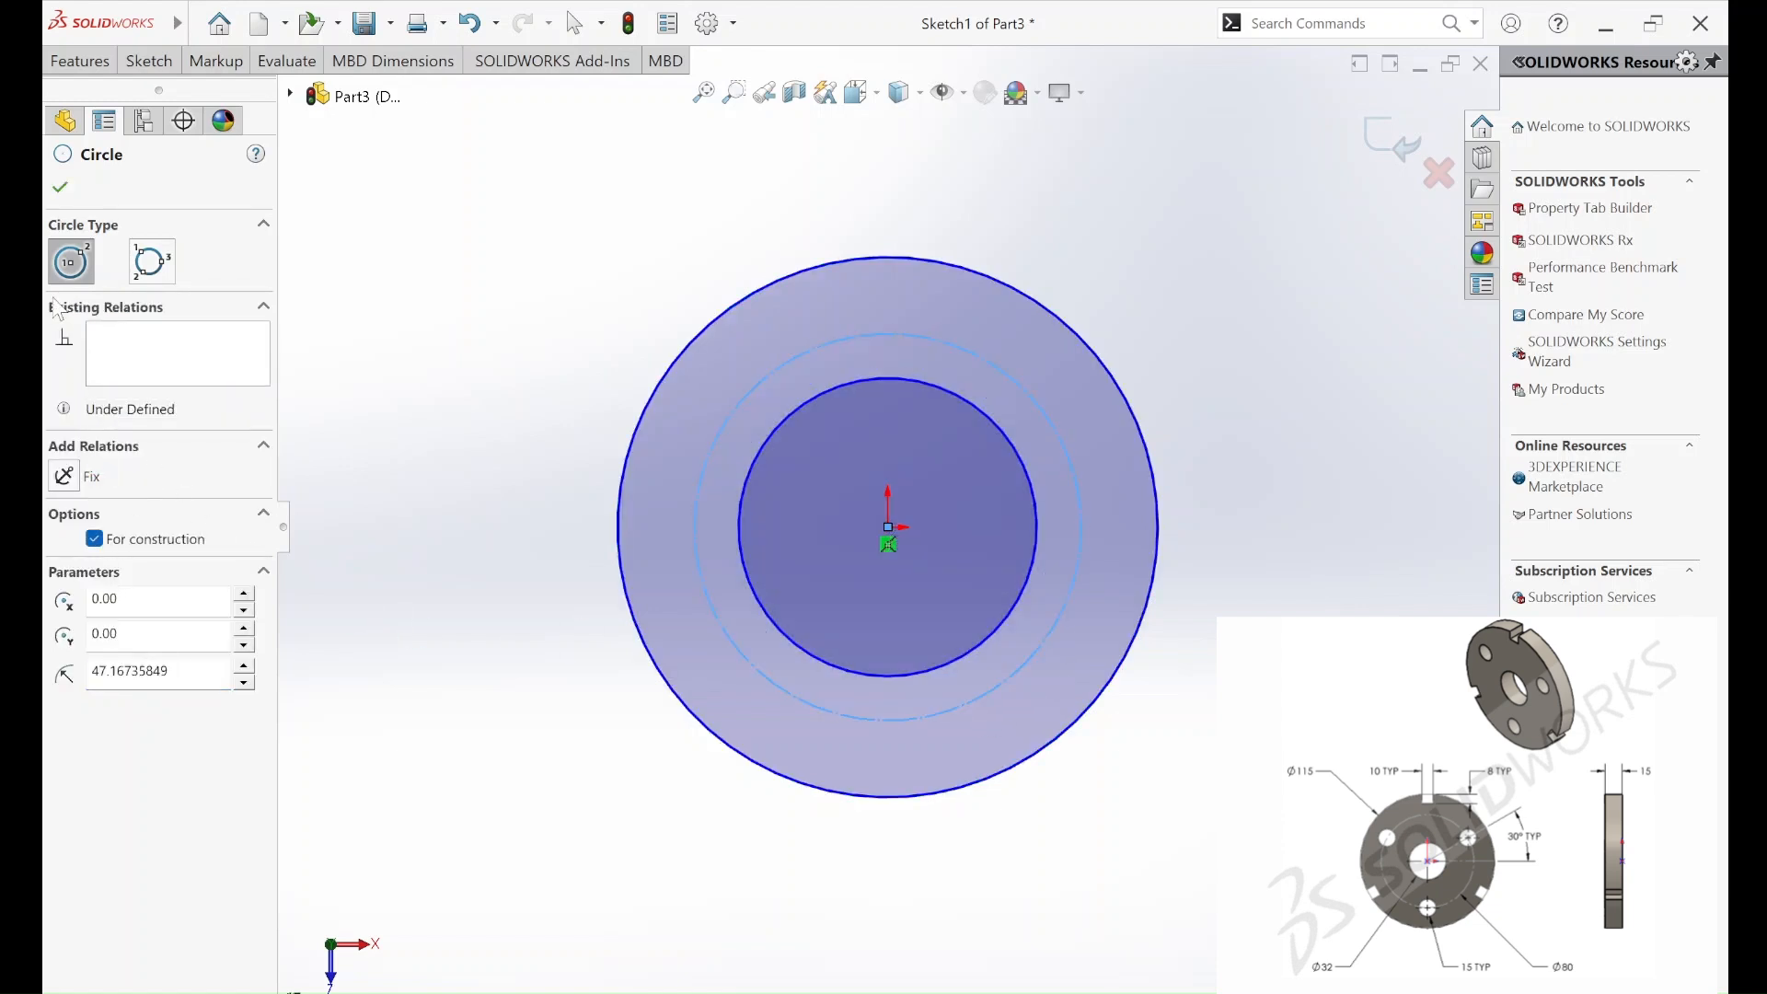
click(60, 187)
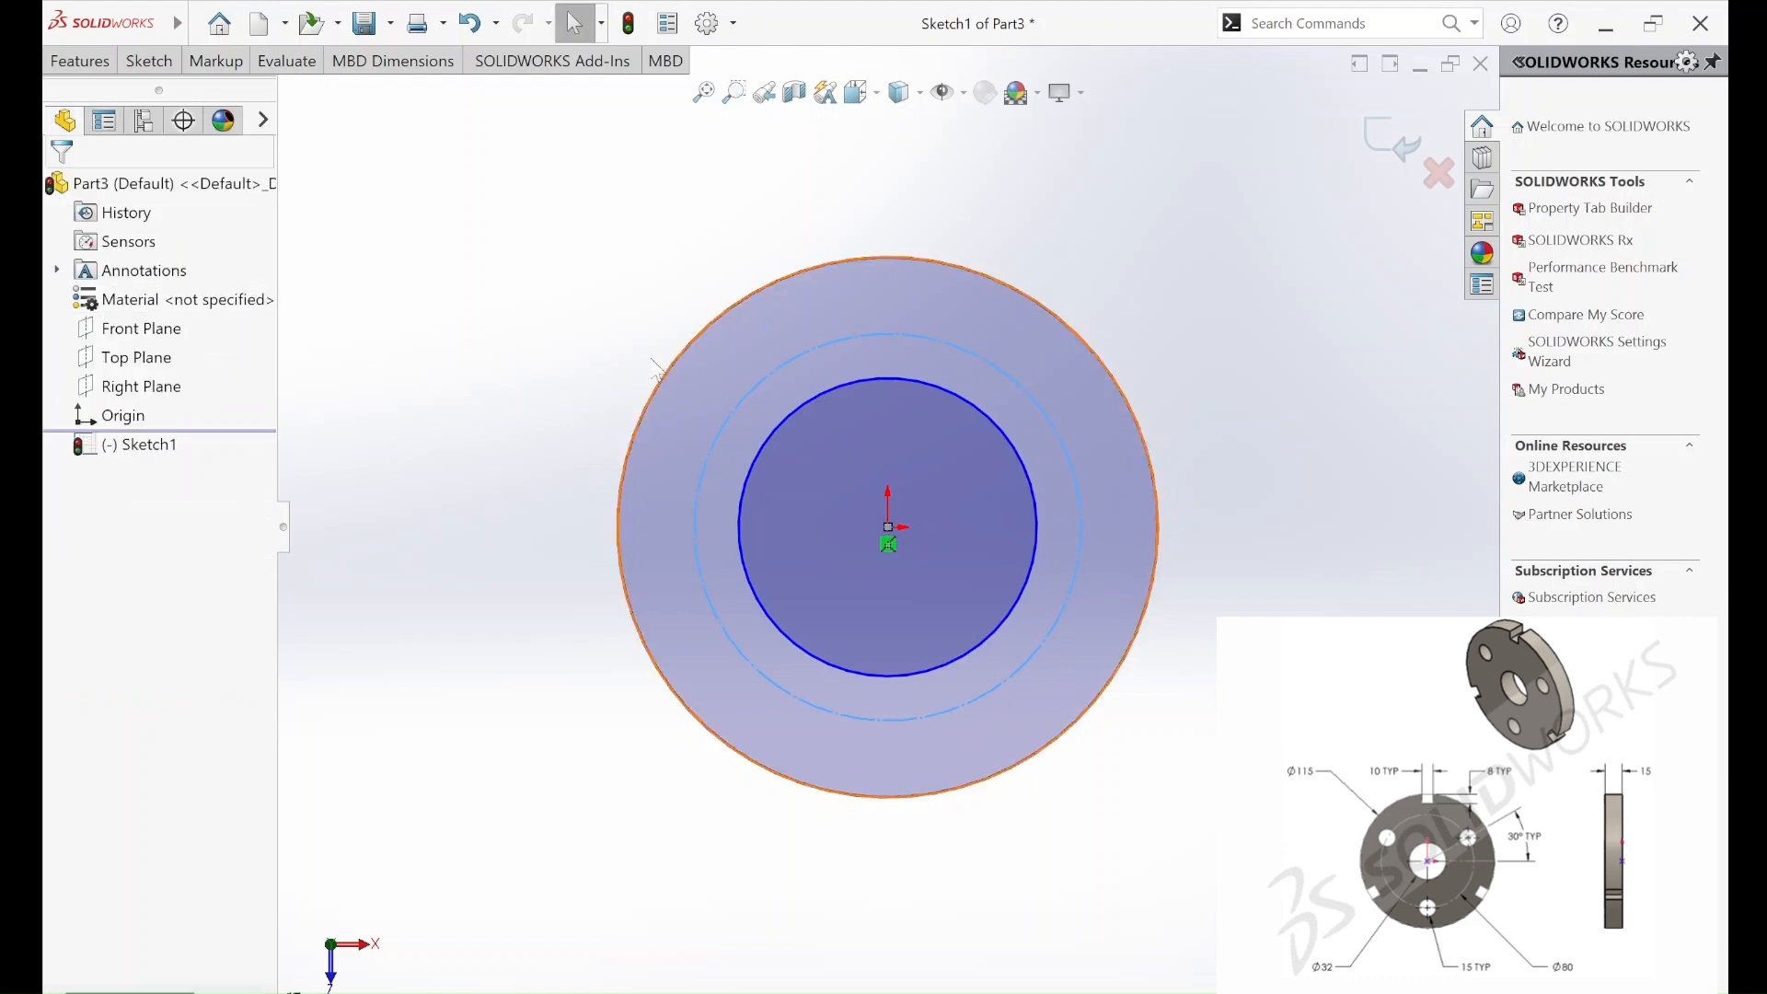
- Dimension the outer circle's diameter to 115 mm
click(148, 61)
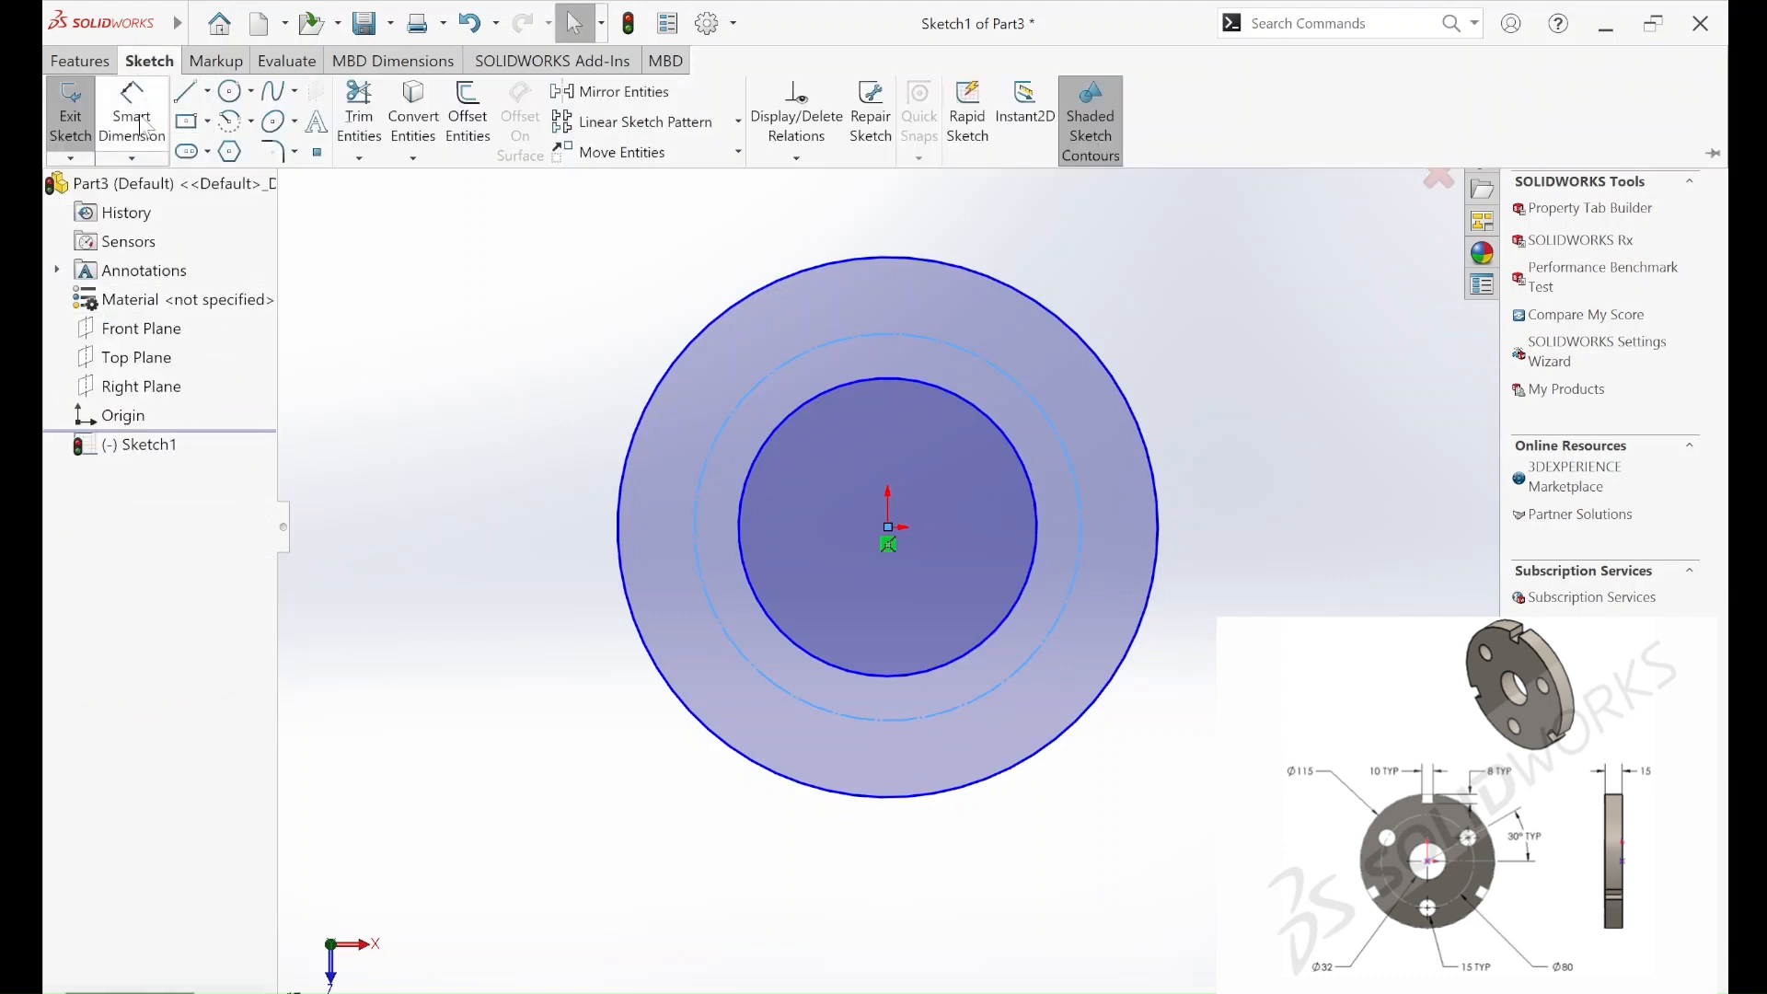
click(142, 126)
click(621, 473)
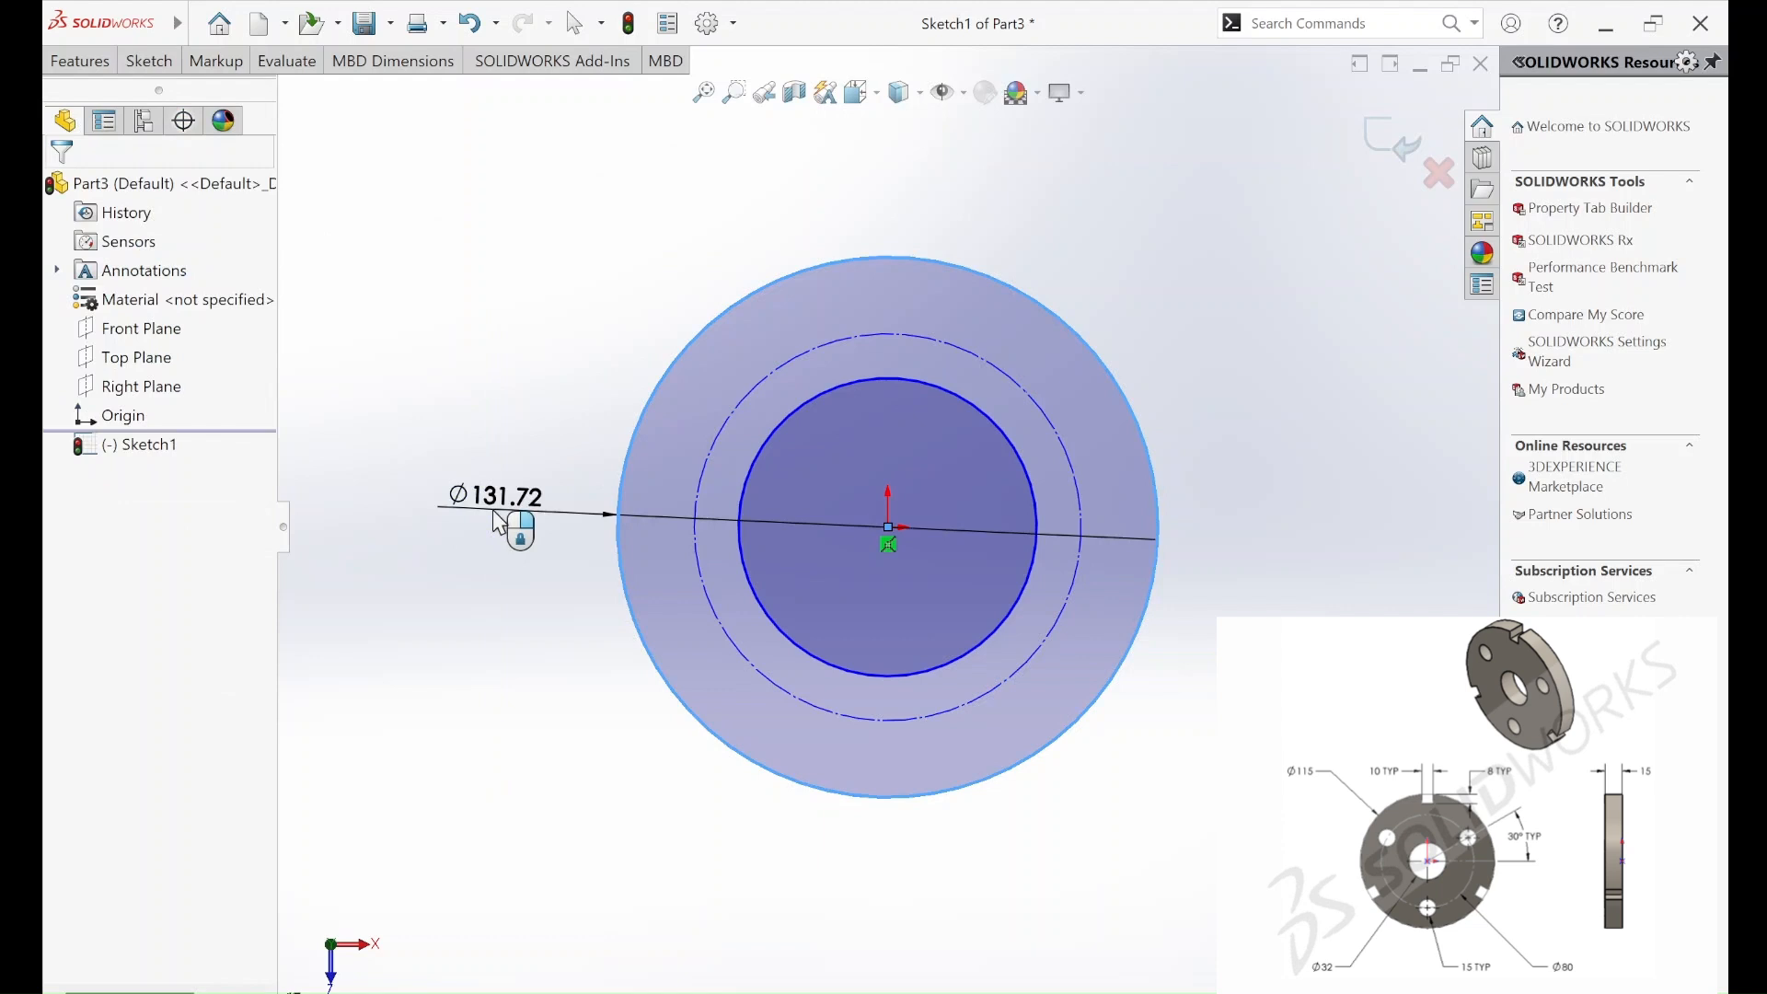
click(497, 522)
text(115)
key(Return)
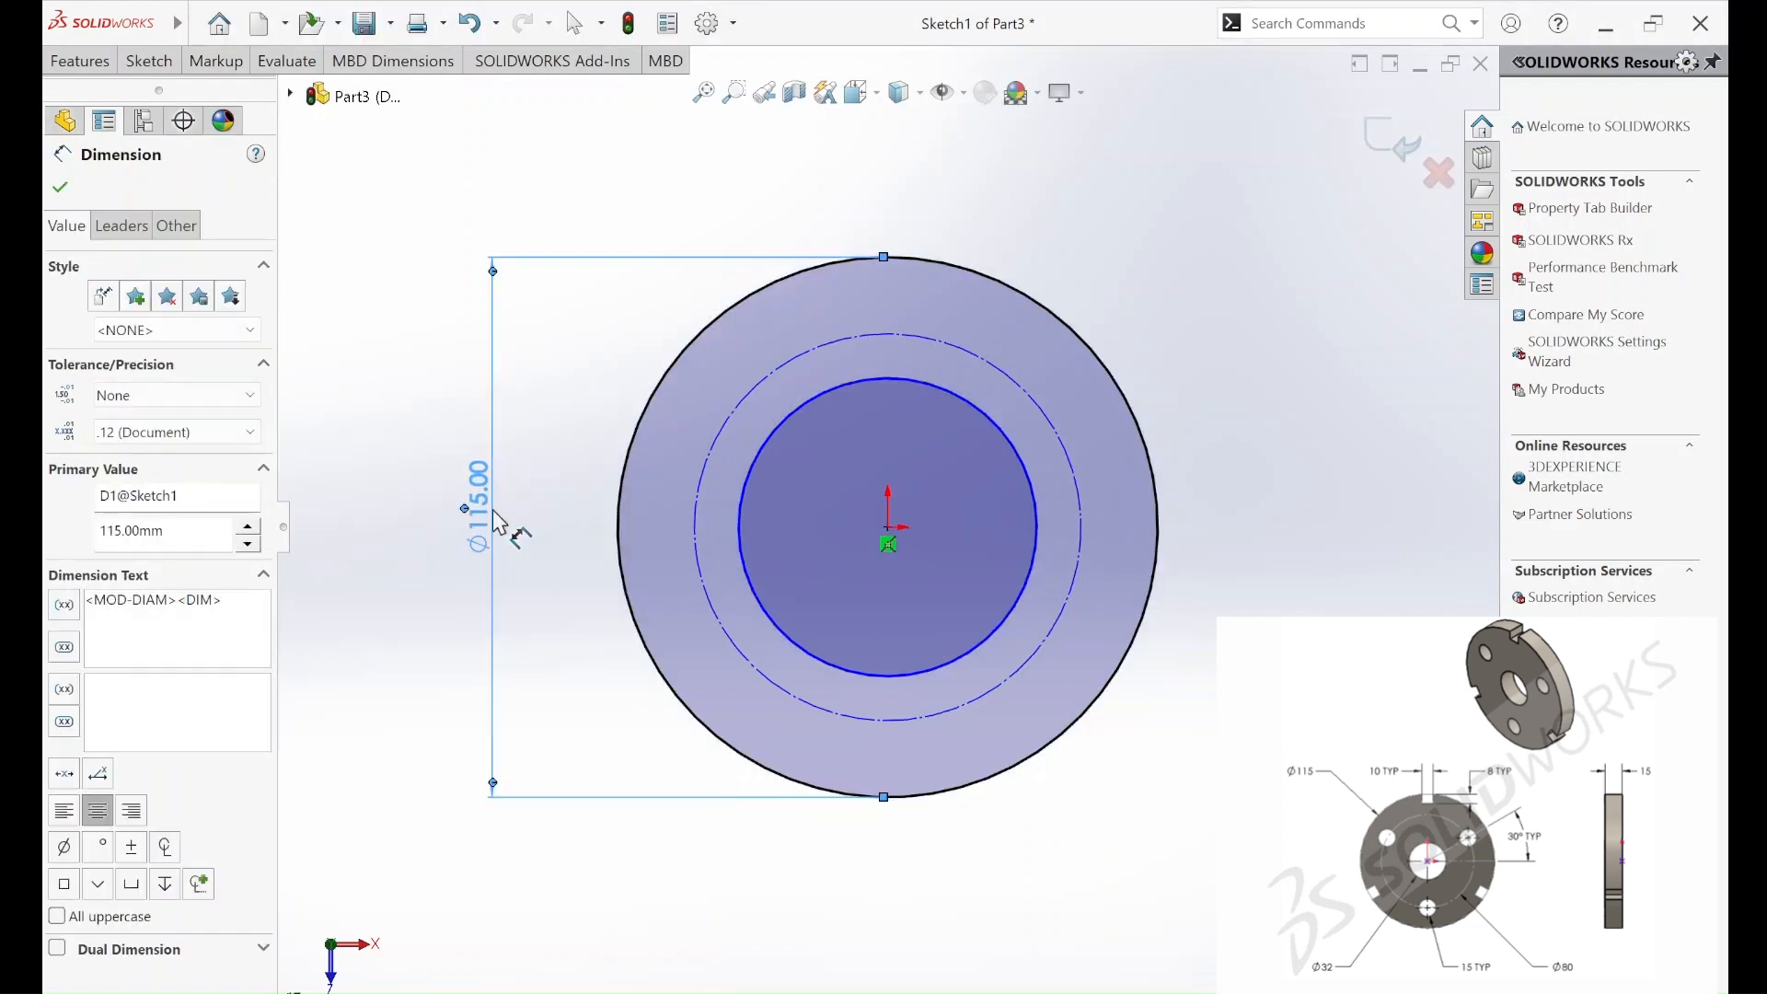
- Dimension the construction circle's diameter to 80 mm and the inner circle's diameter to 32 mm
click(698, 499)
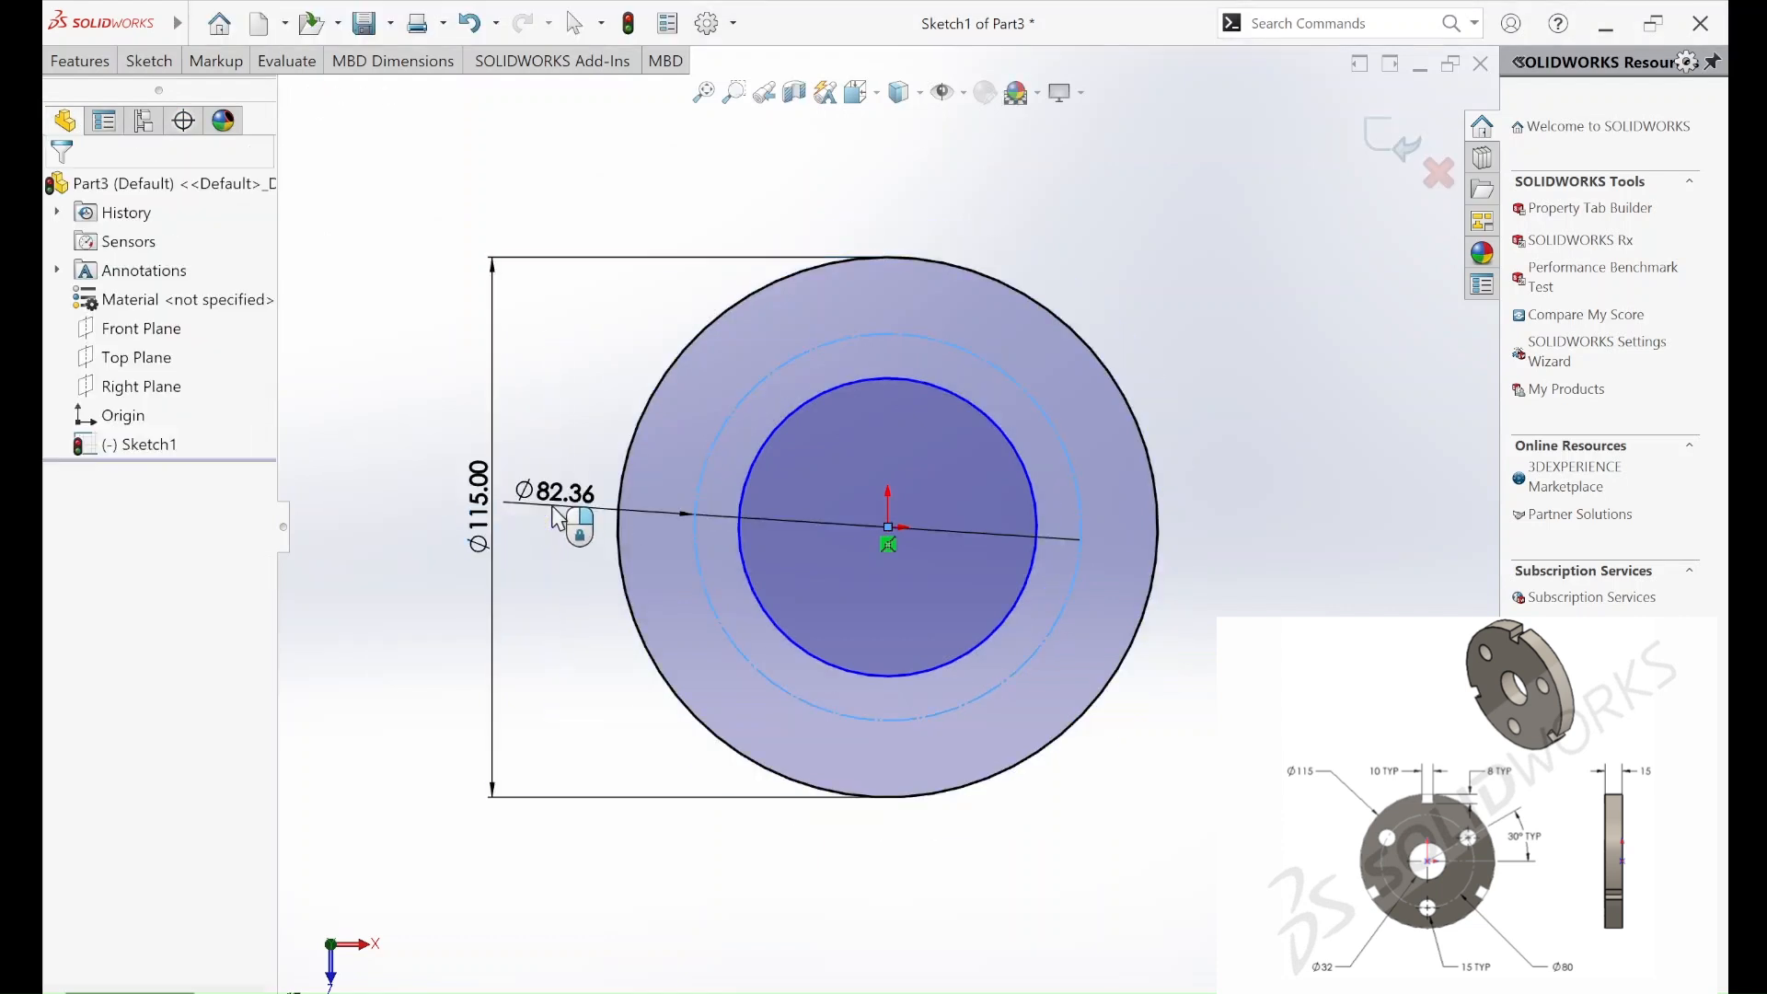
click(550, 508)
text(80)
key(Return)
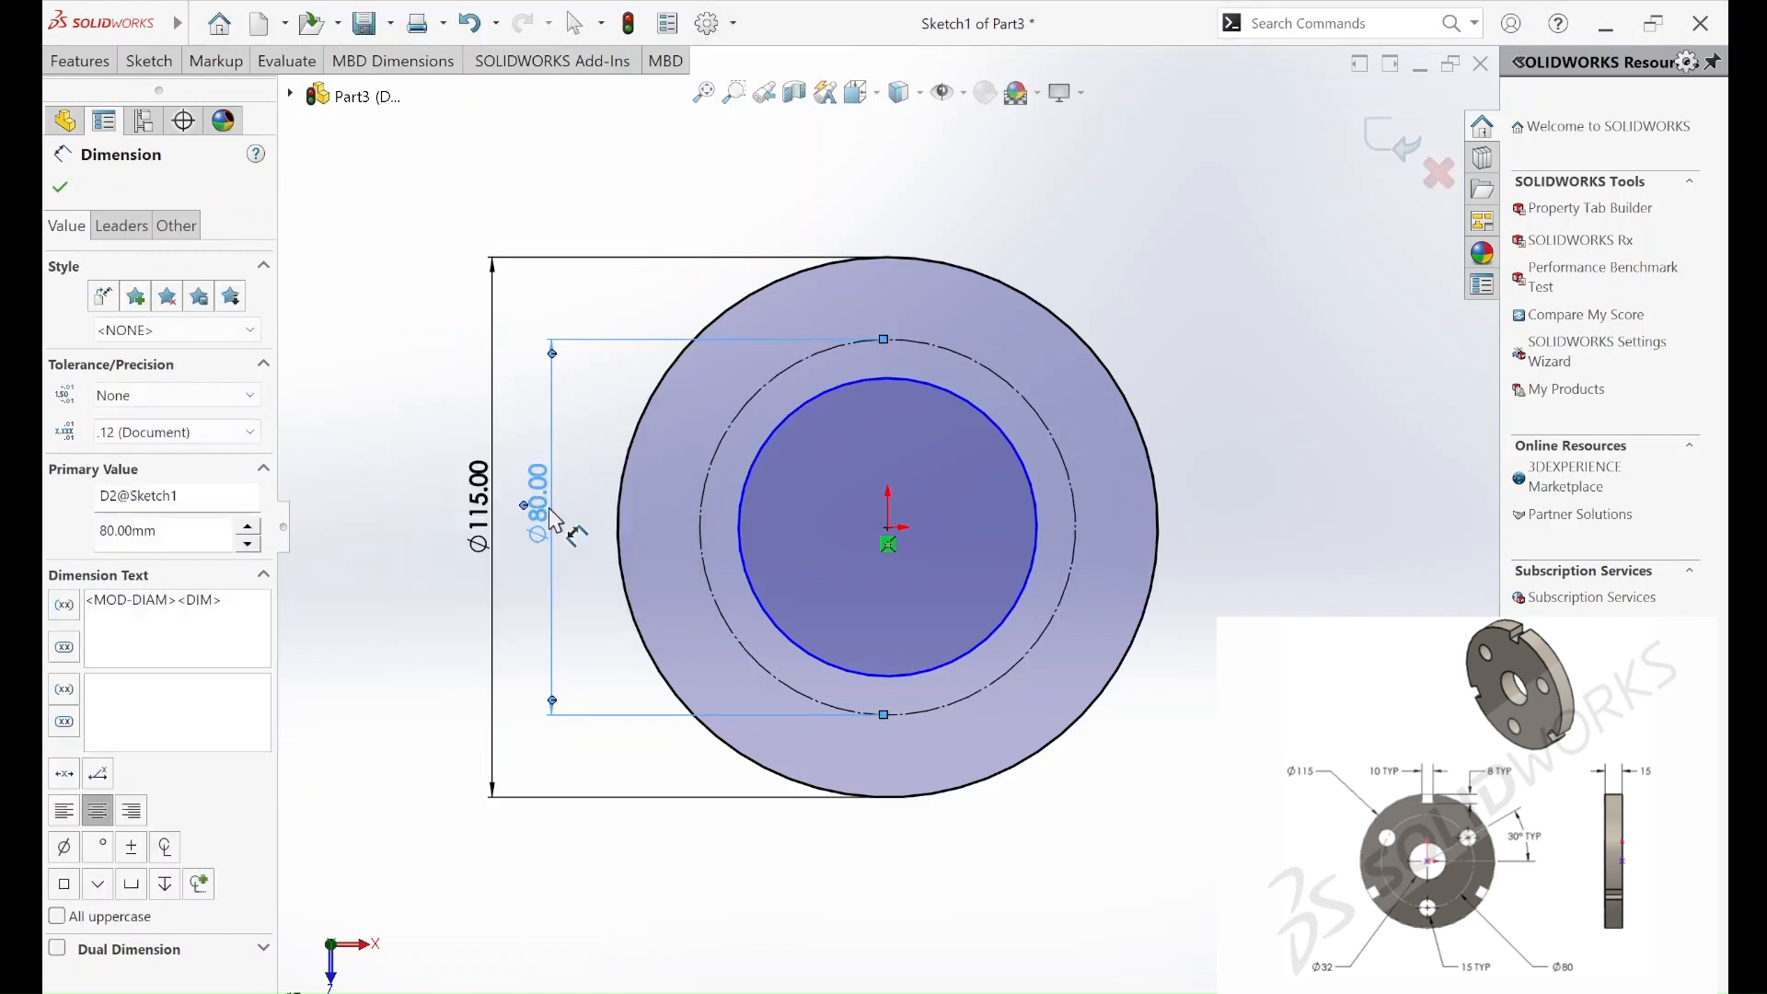
click(743, 522)
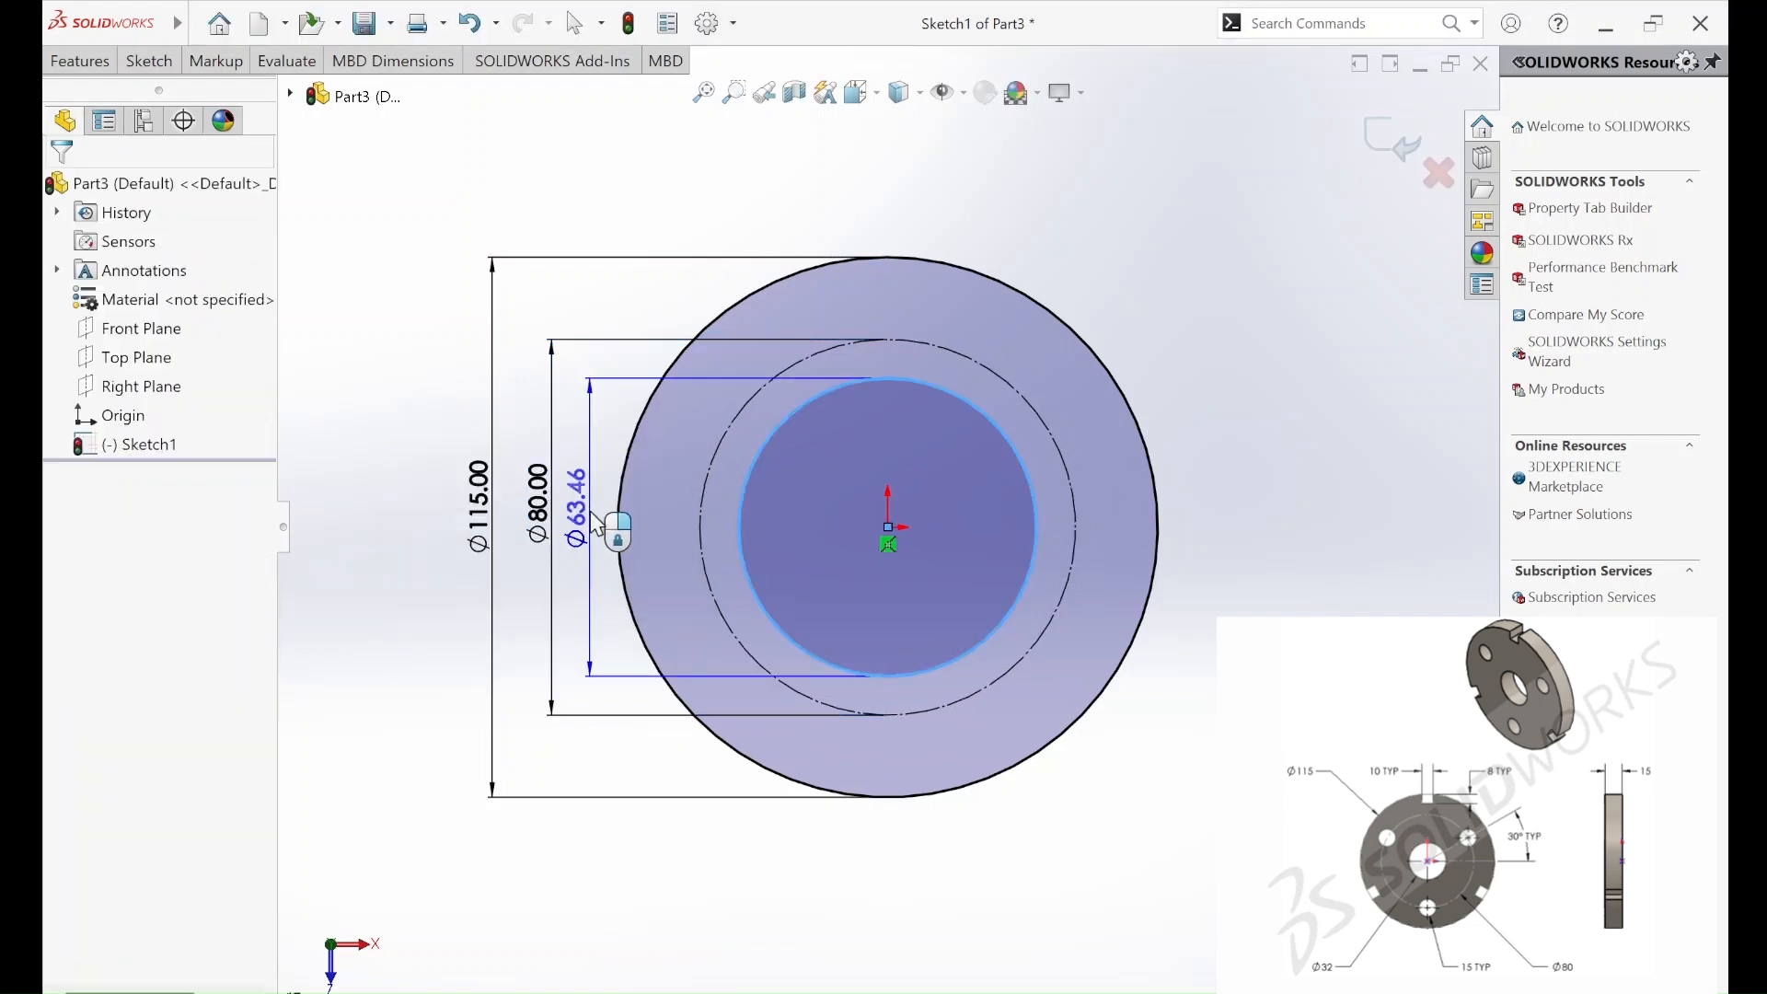
click(590, 522)
text(32)
key(Return)
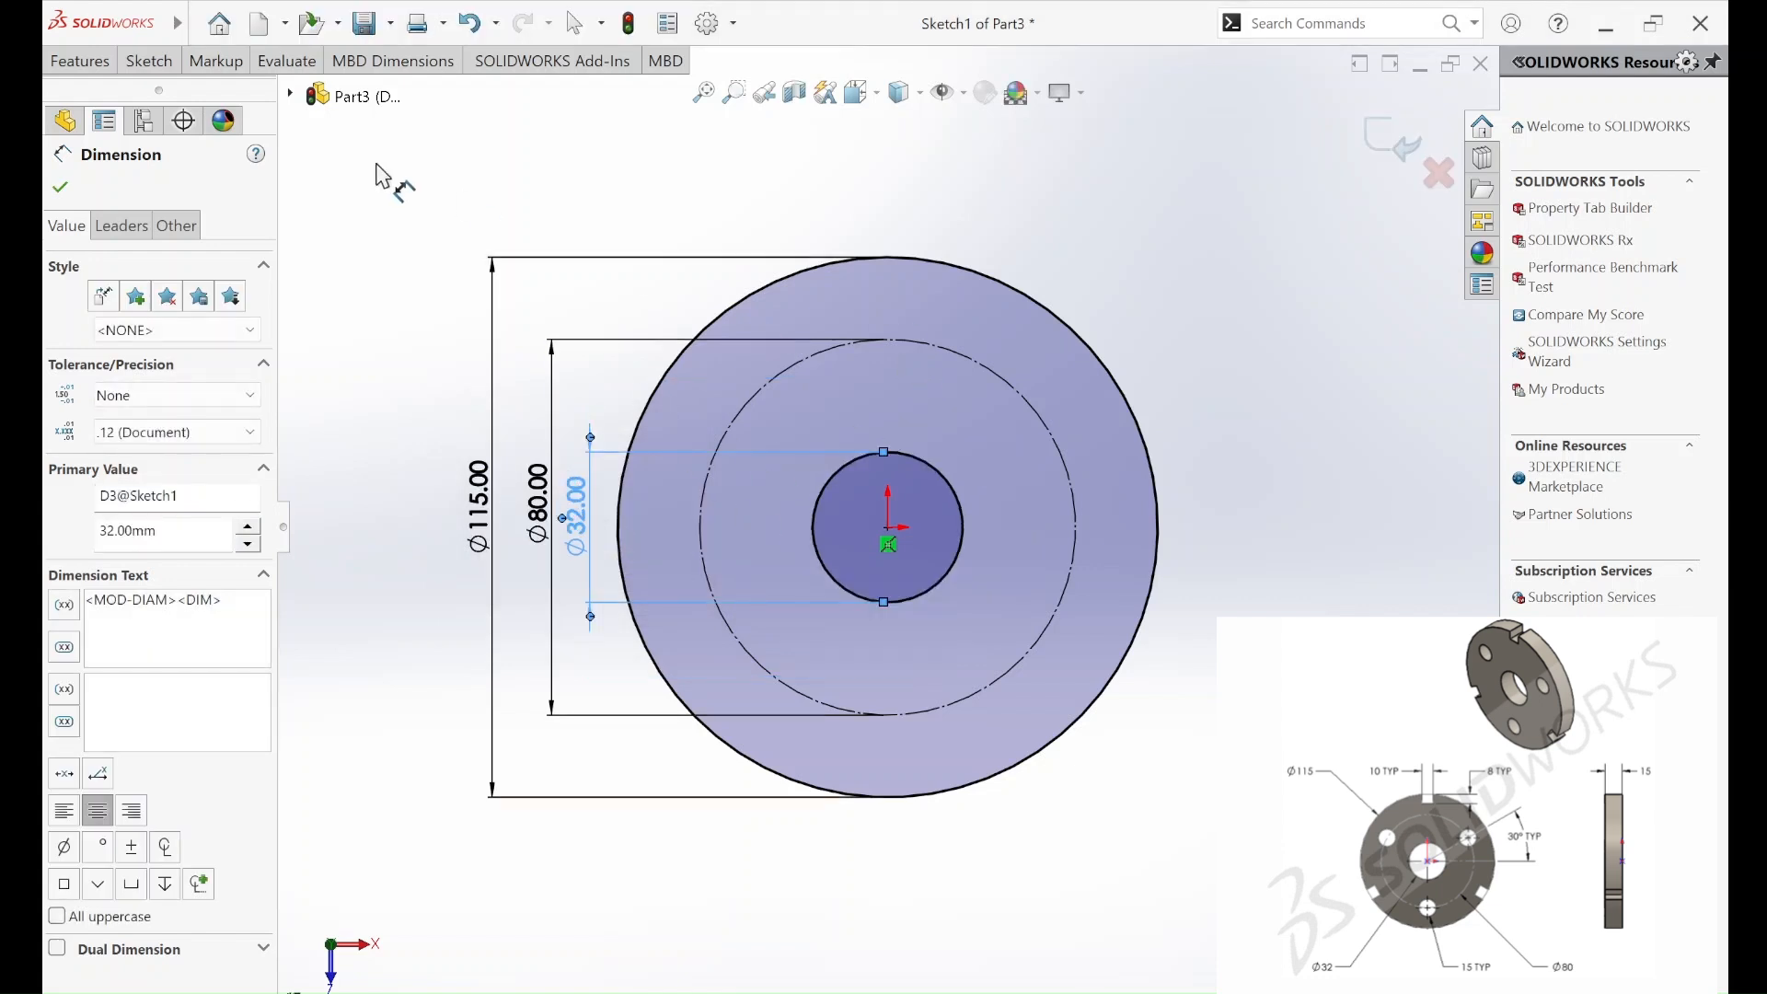
- Draw a horizontal centerline about 109 mm long from the origin, extending right past the outer circle
click(149, 61)
click(229, 92)
click(207, 91)
click(218, 150)
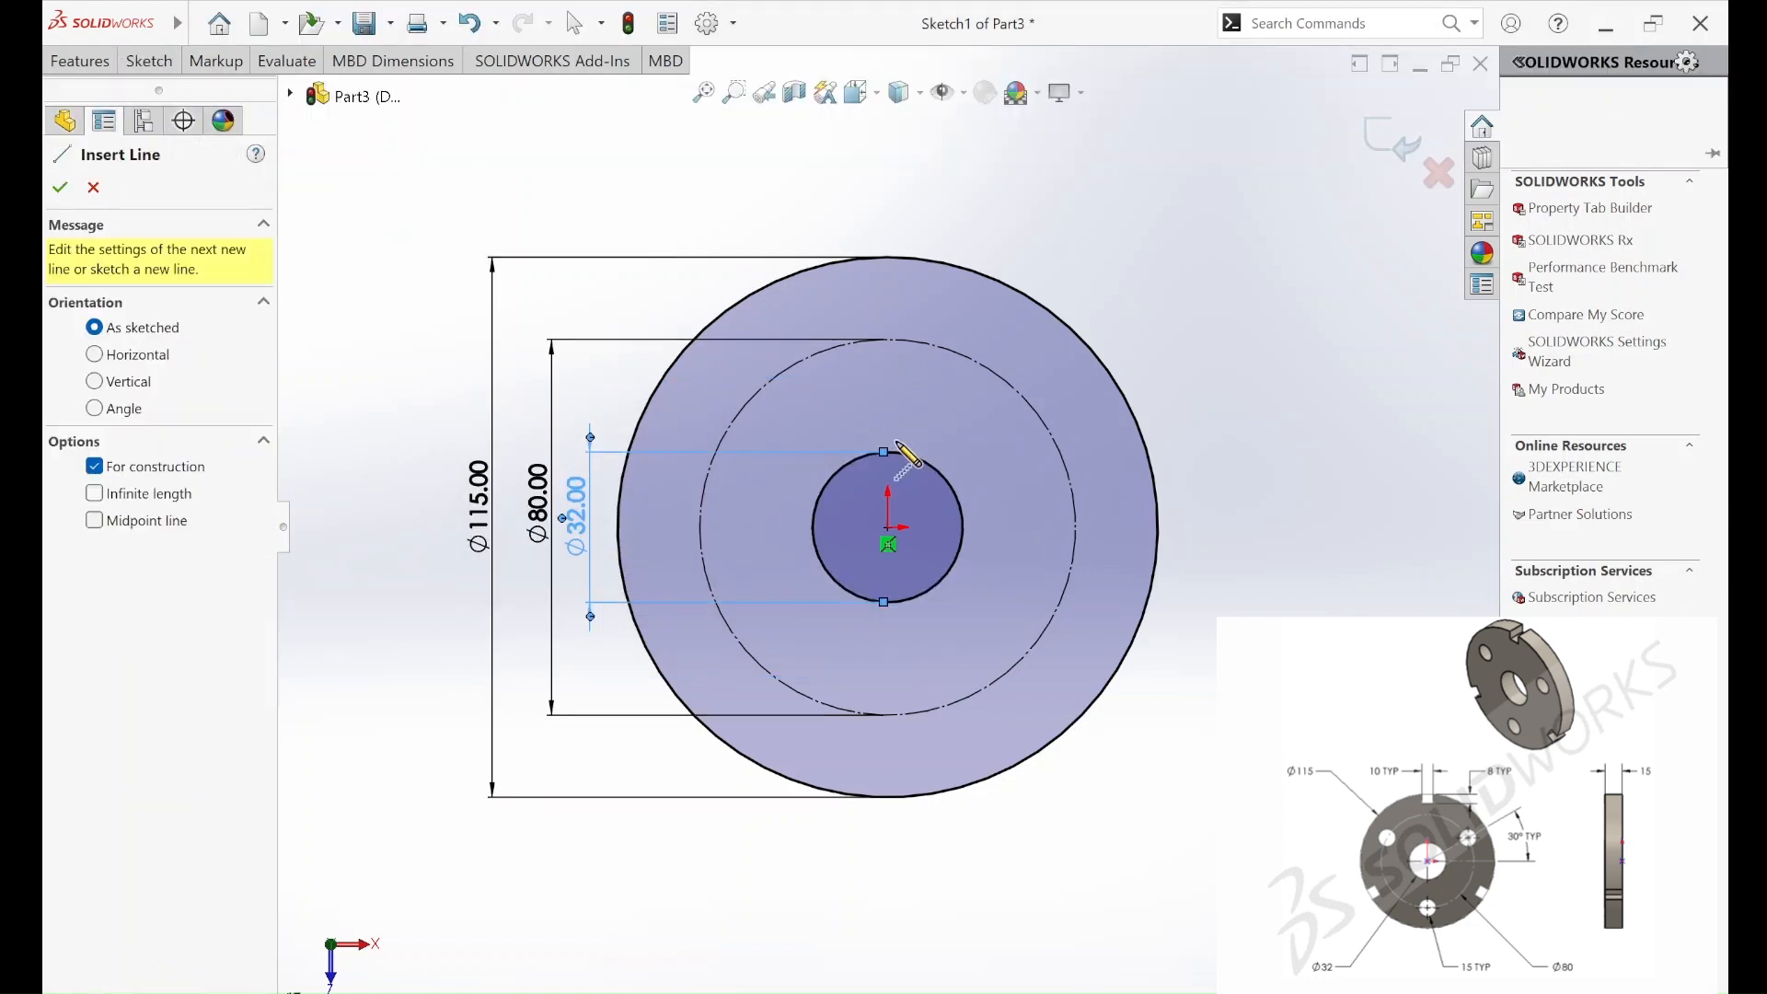
click(888, 527)
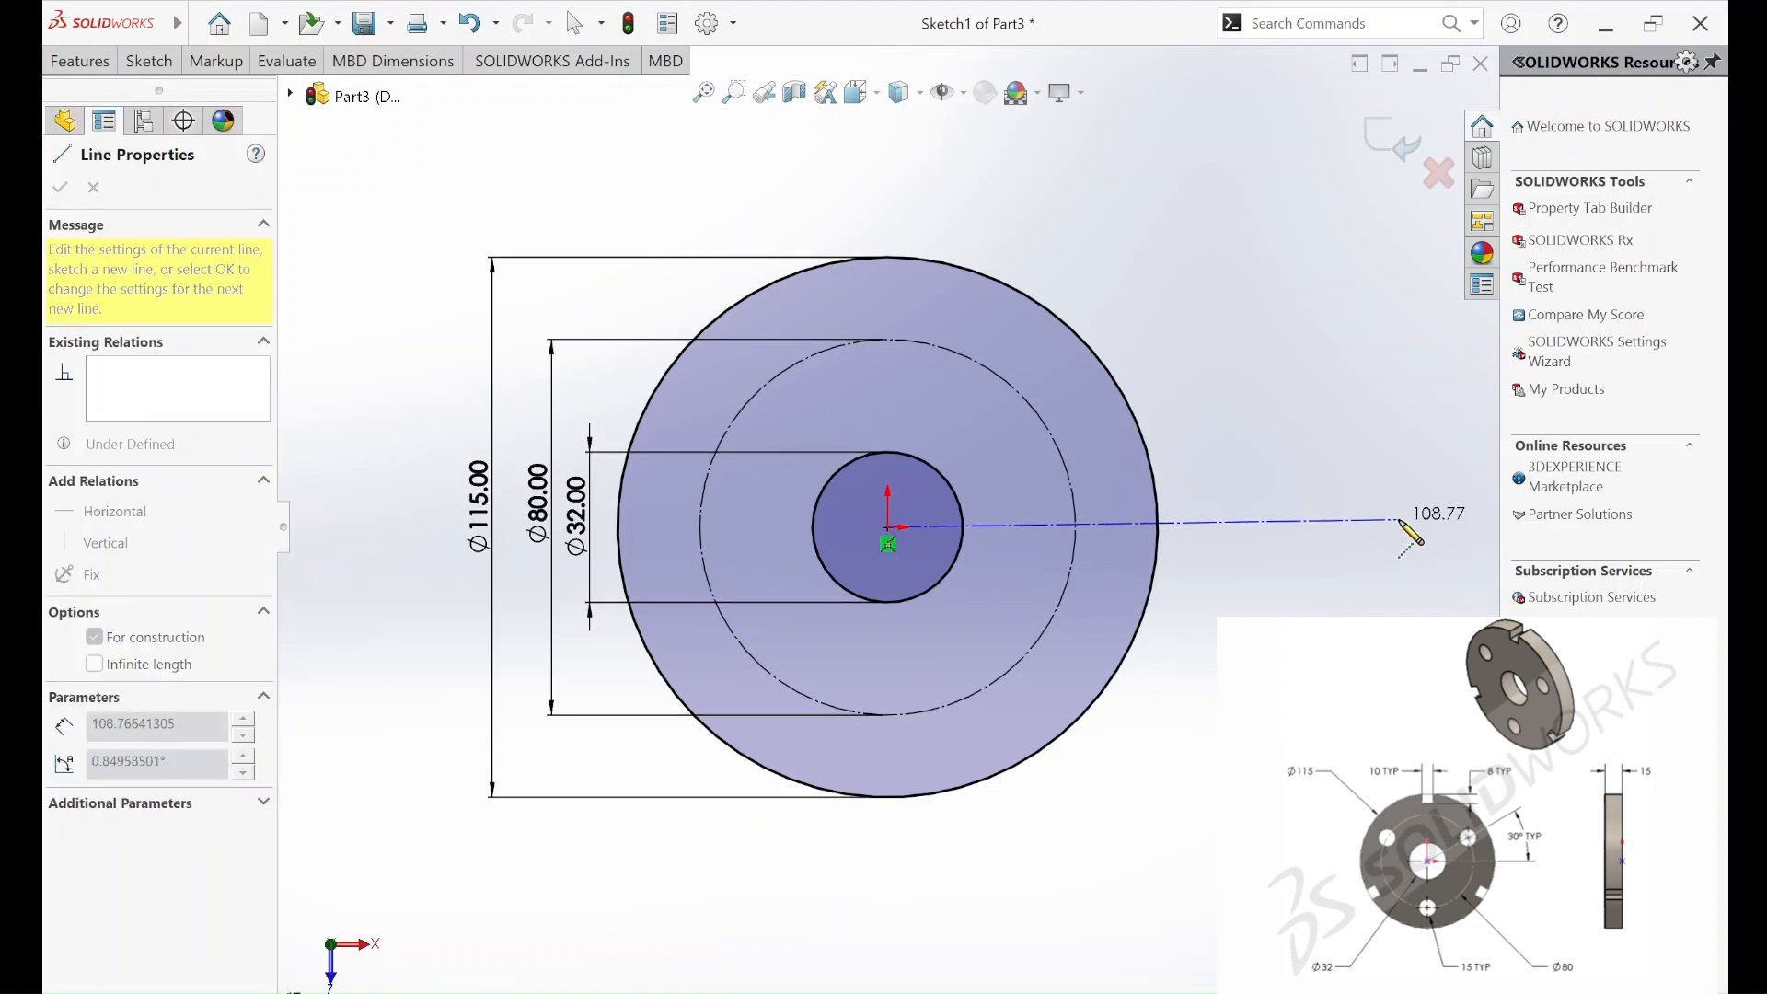
click(1399, 528)
key(Escape)
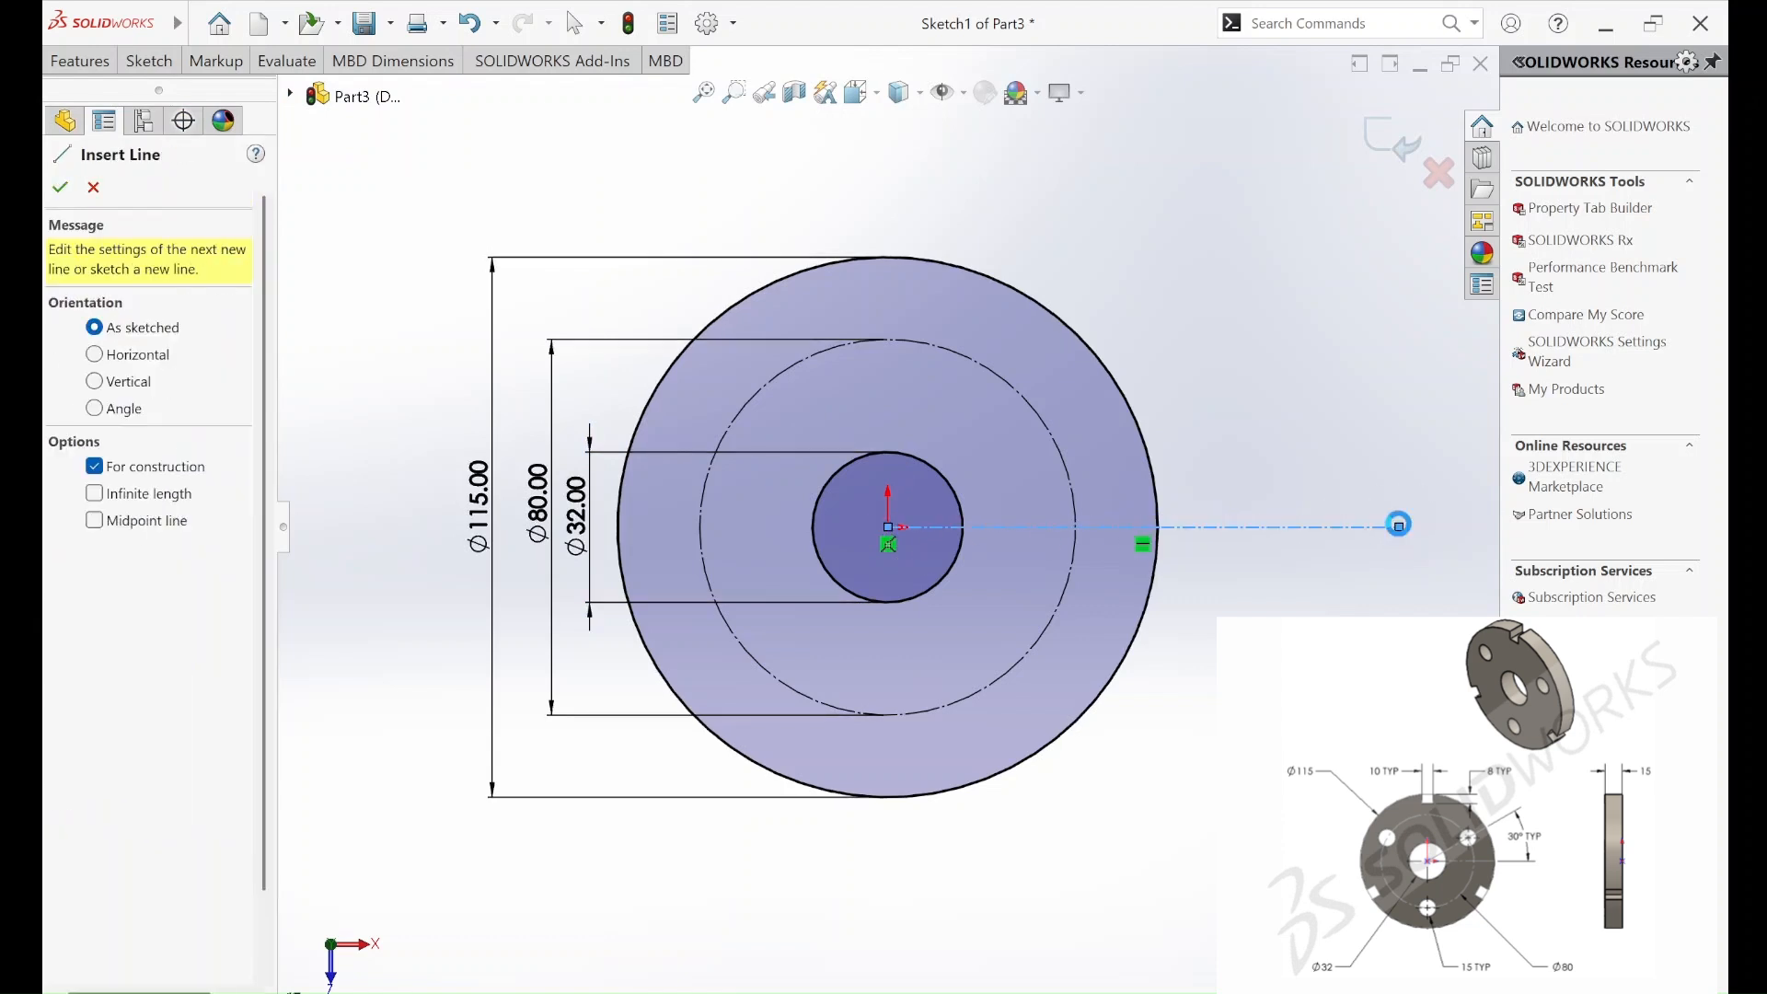
key(Escape)
- Draw a second centerline about 110 mm long from the origin, sloping about 17° above the horizontal one
click(150, 61)
click(251, 91)
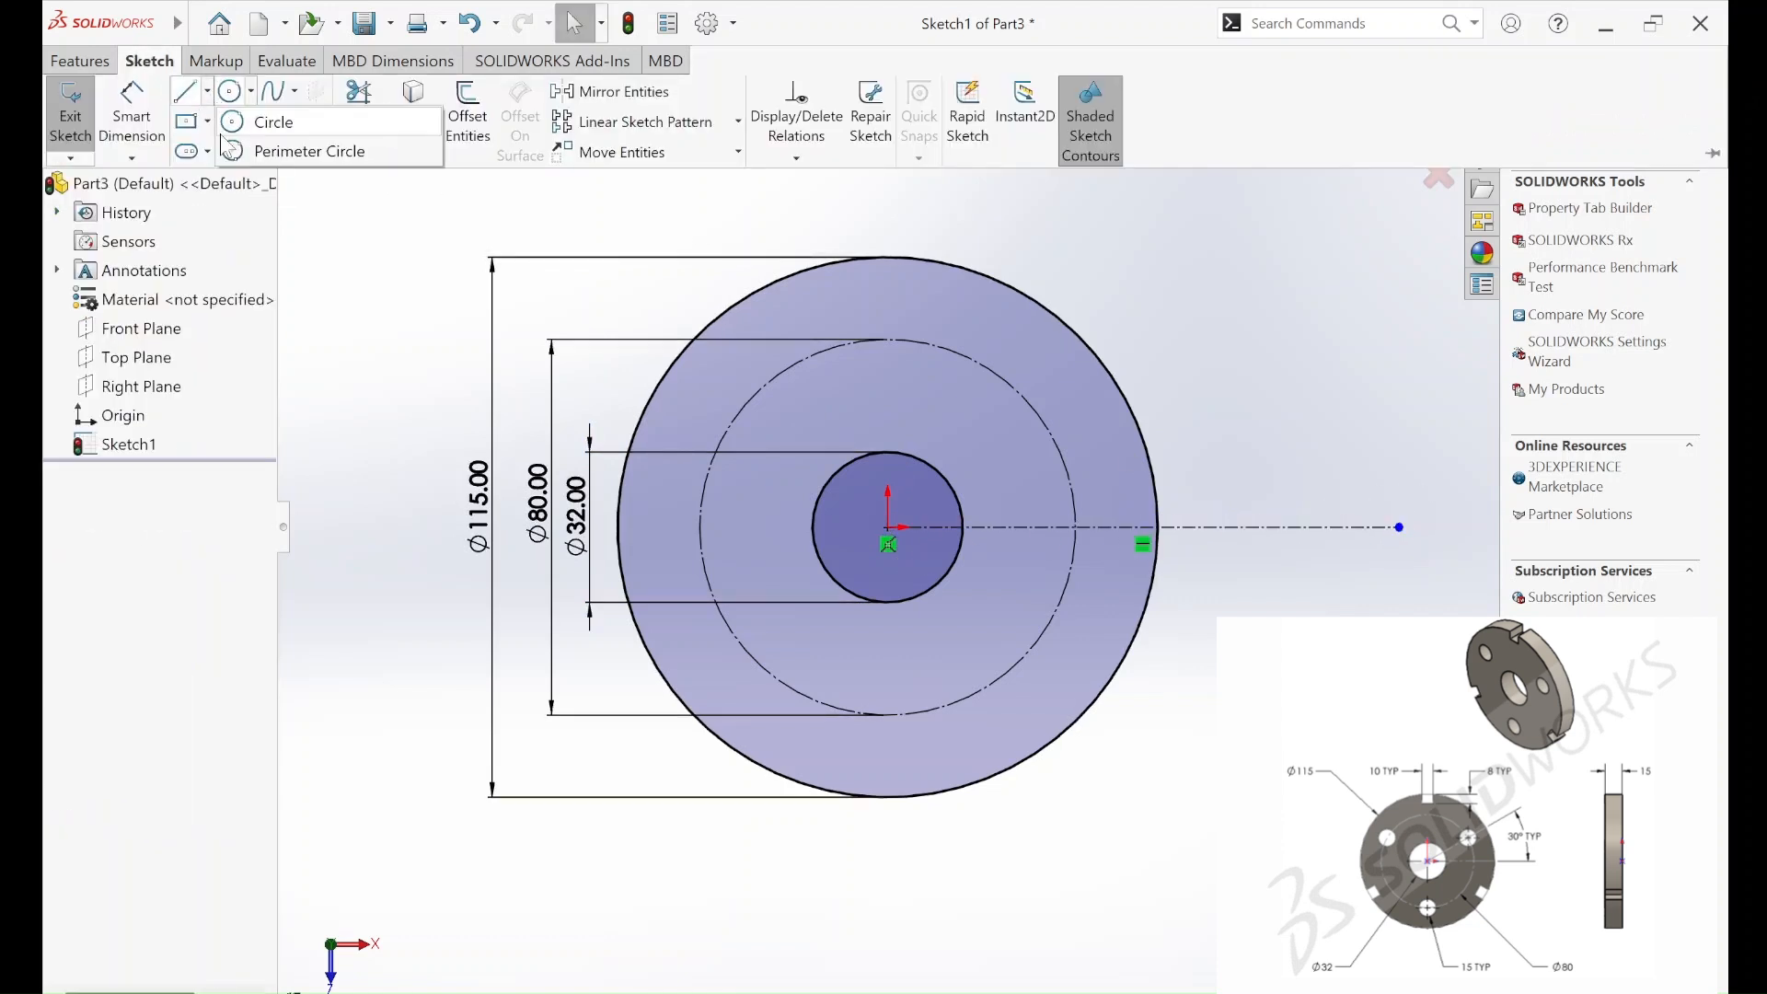
click(208, 91)
click(218, 150)
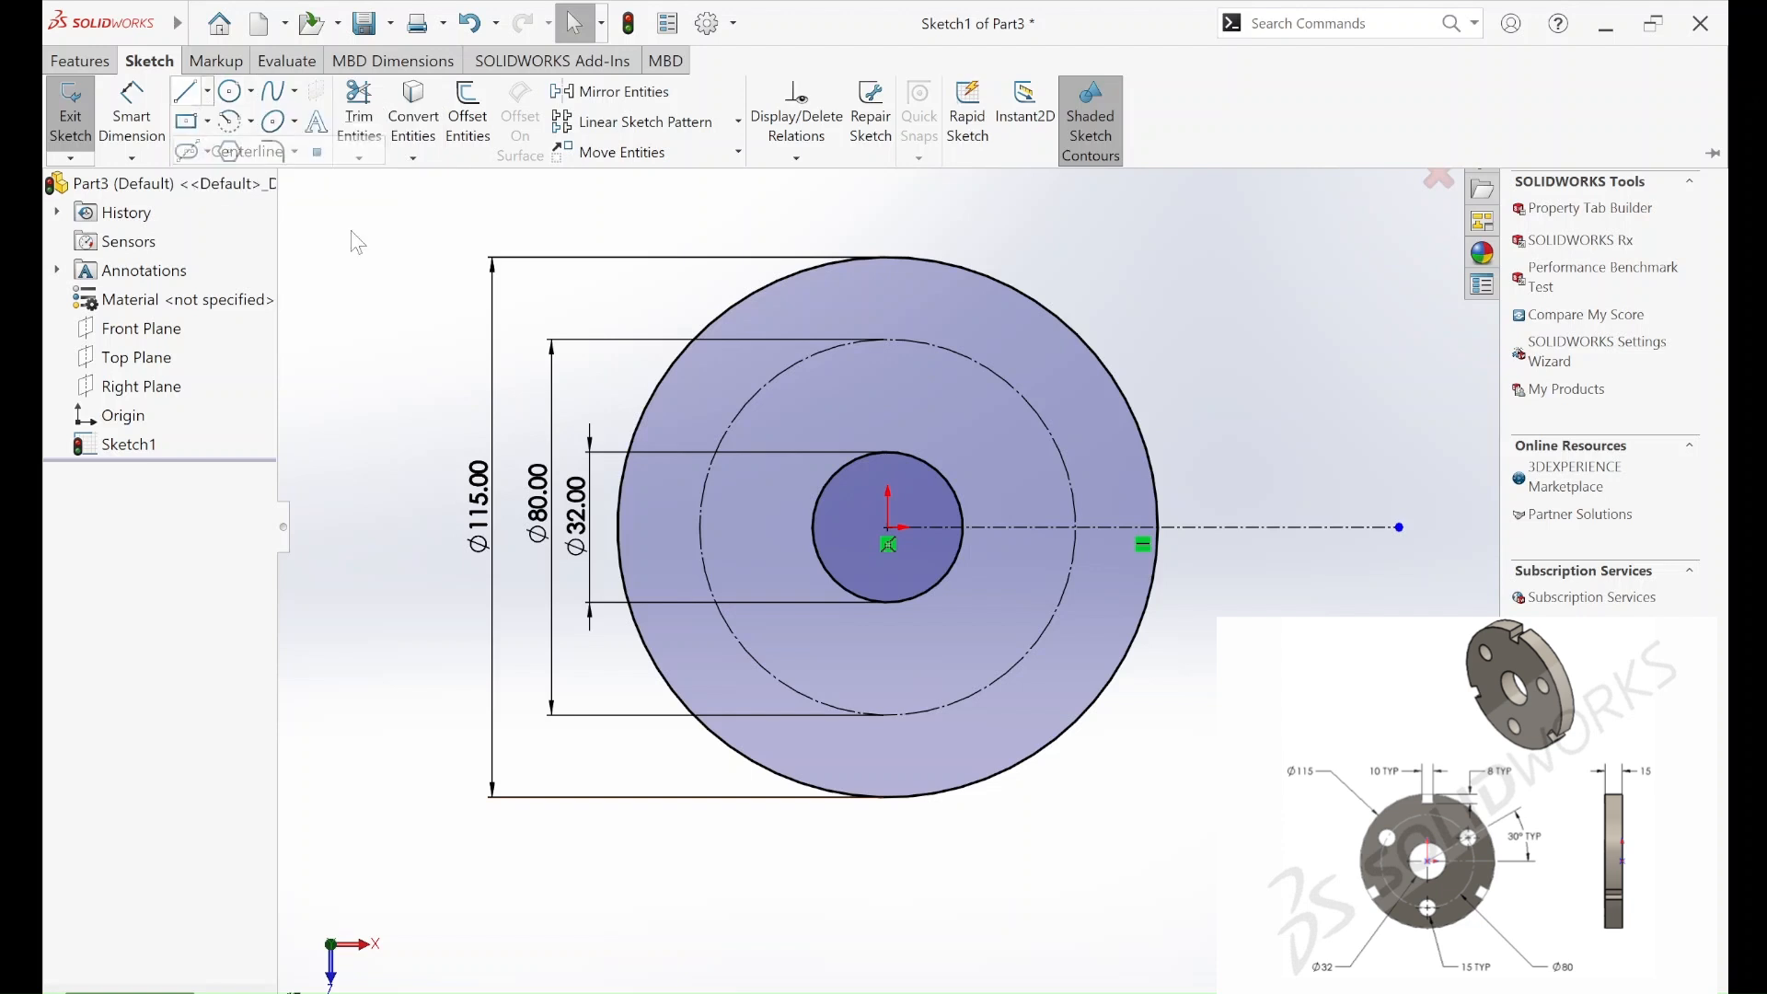
click(887, 528)
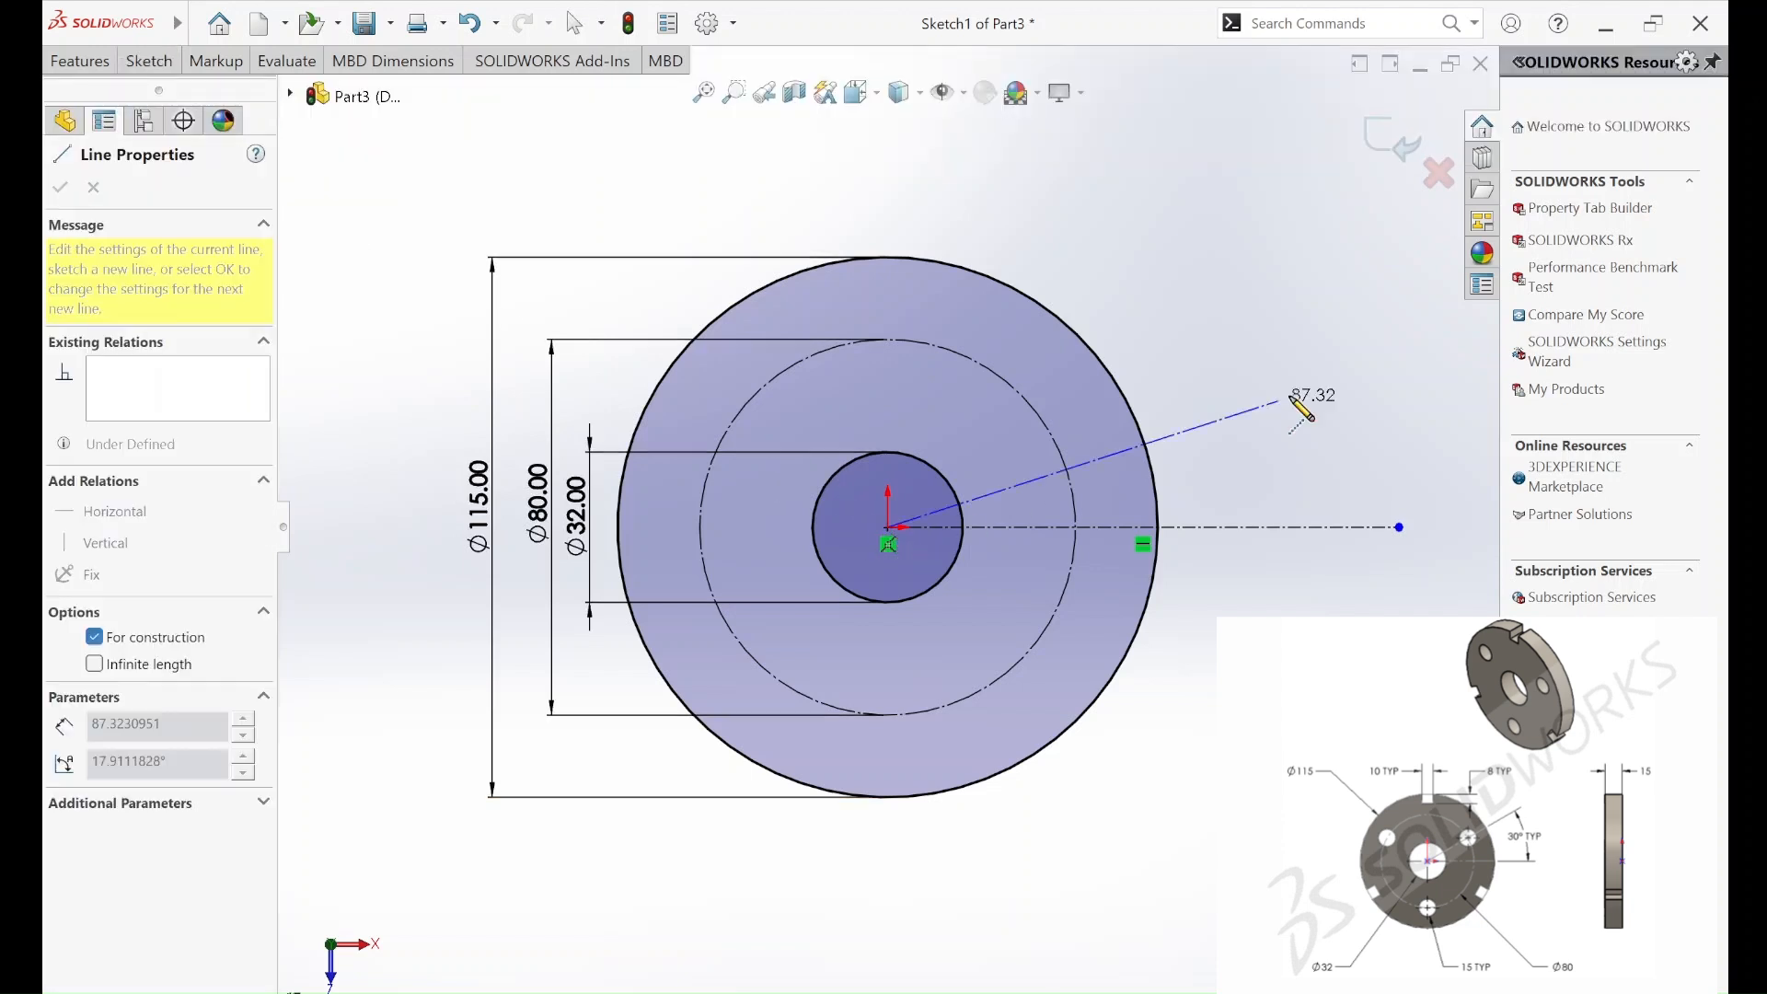
click(1382, 372)
key(Escape)
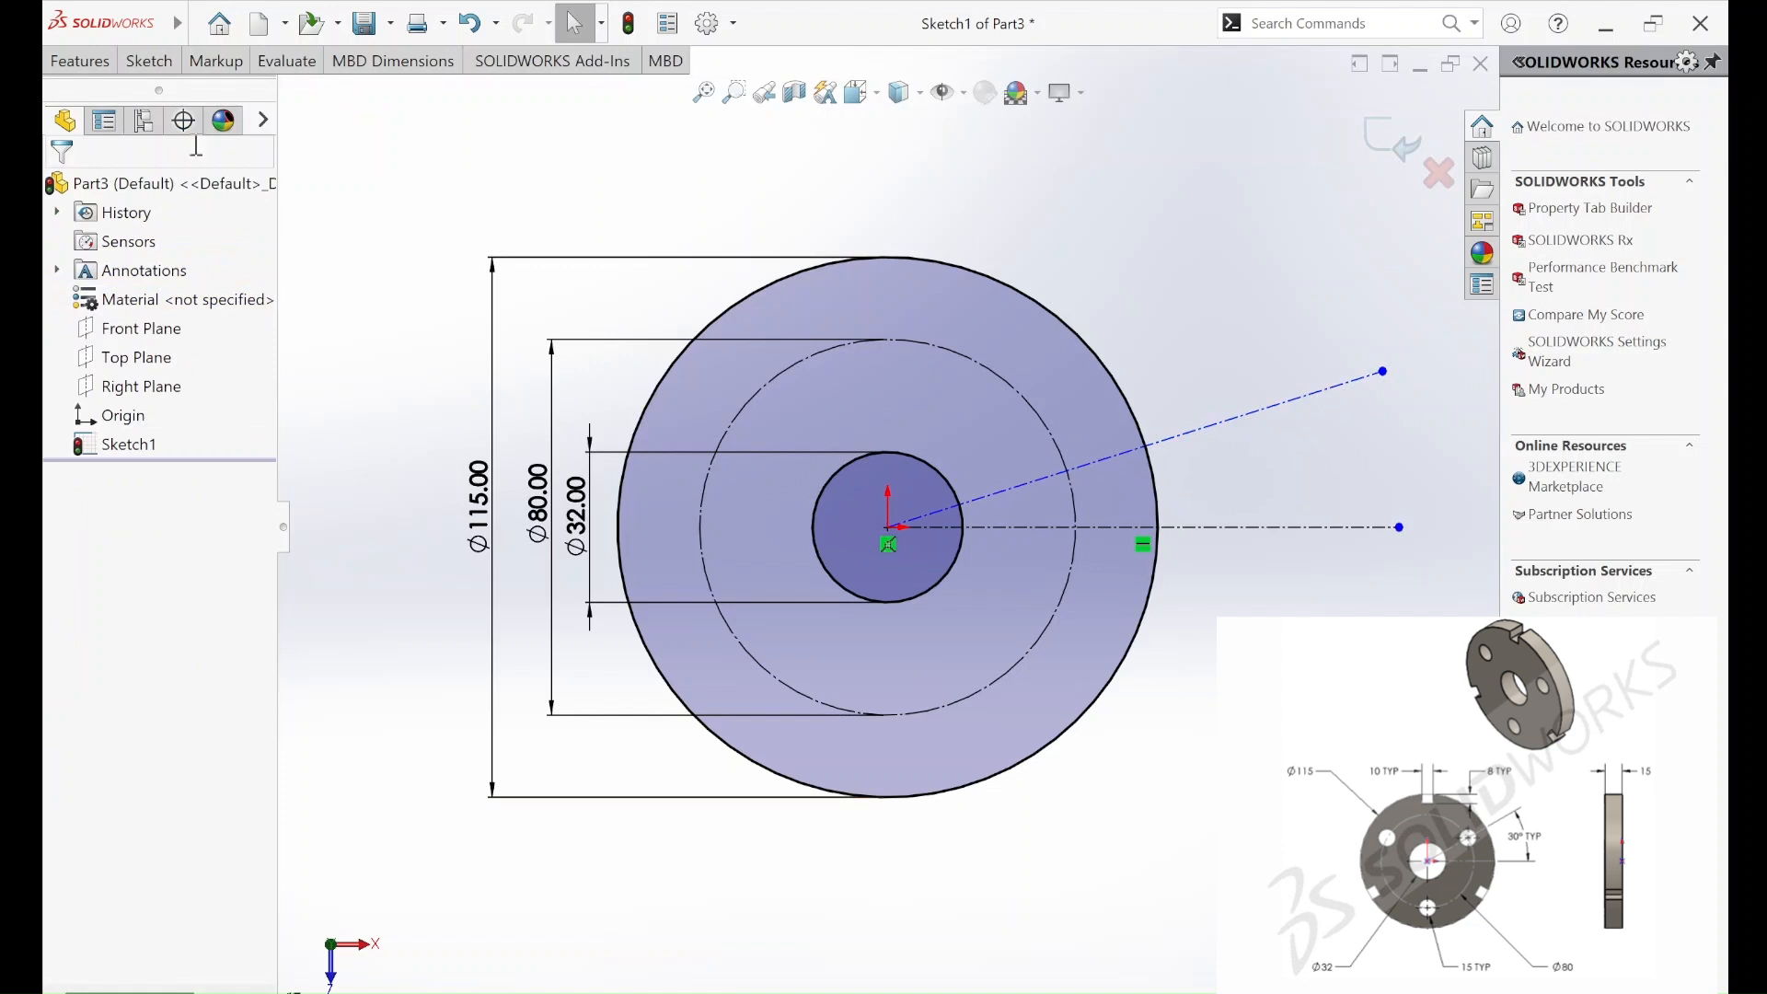
- Dimension the angle between the sloped and horizontal centerlines to 30°
click(136, 62)
click(132, 118)
click(1240, 419)
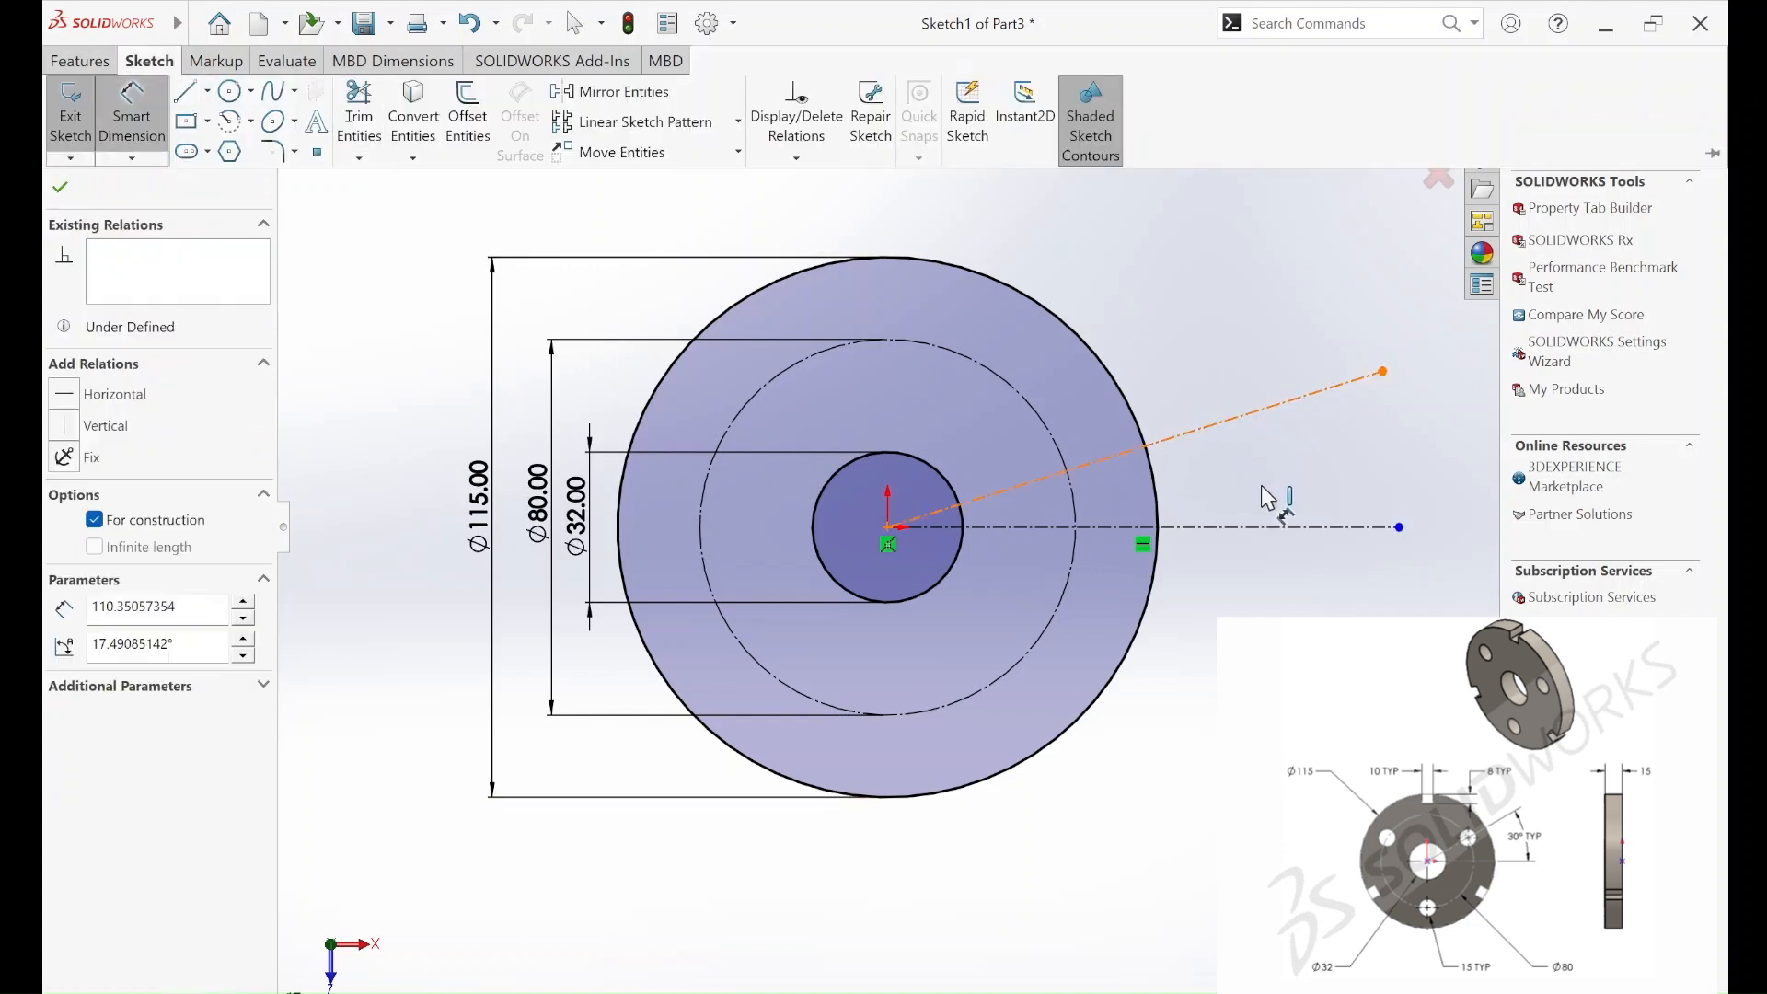
click(1265, 530)
click(1366, 490)
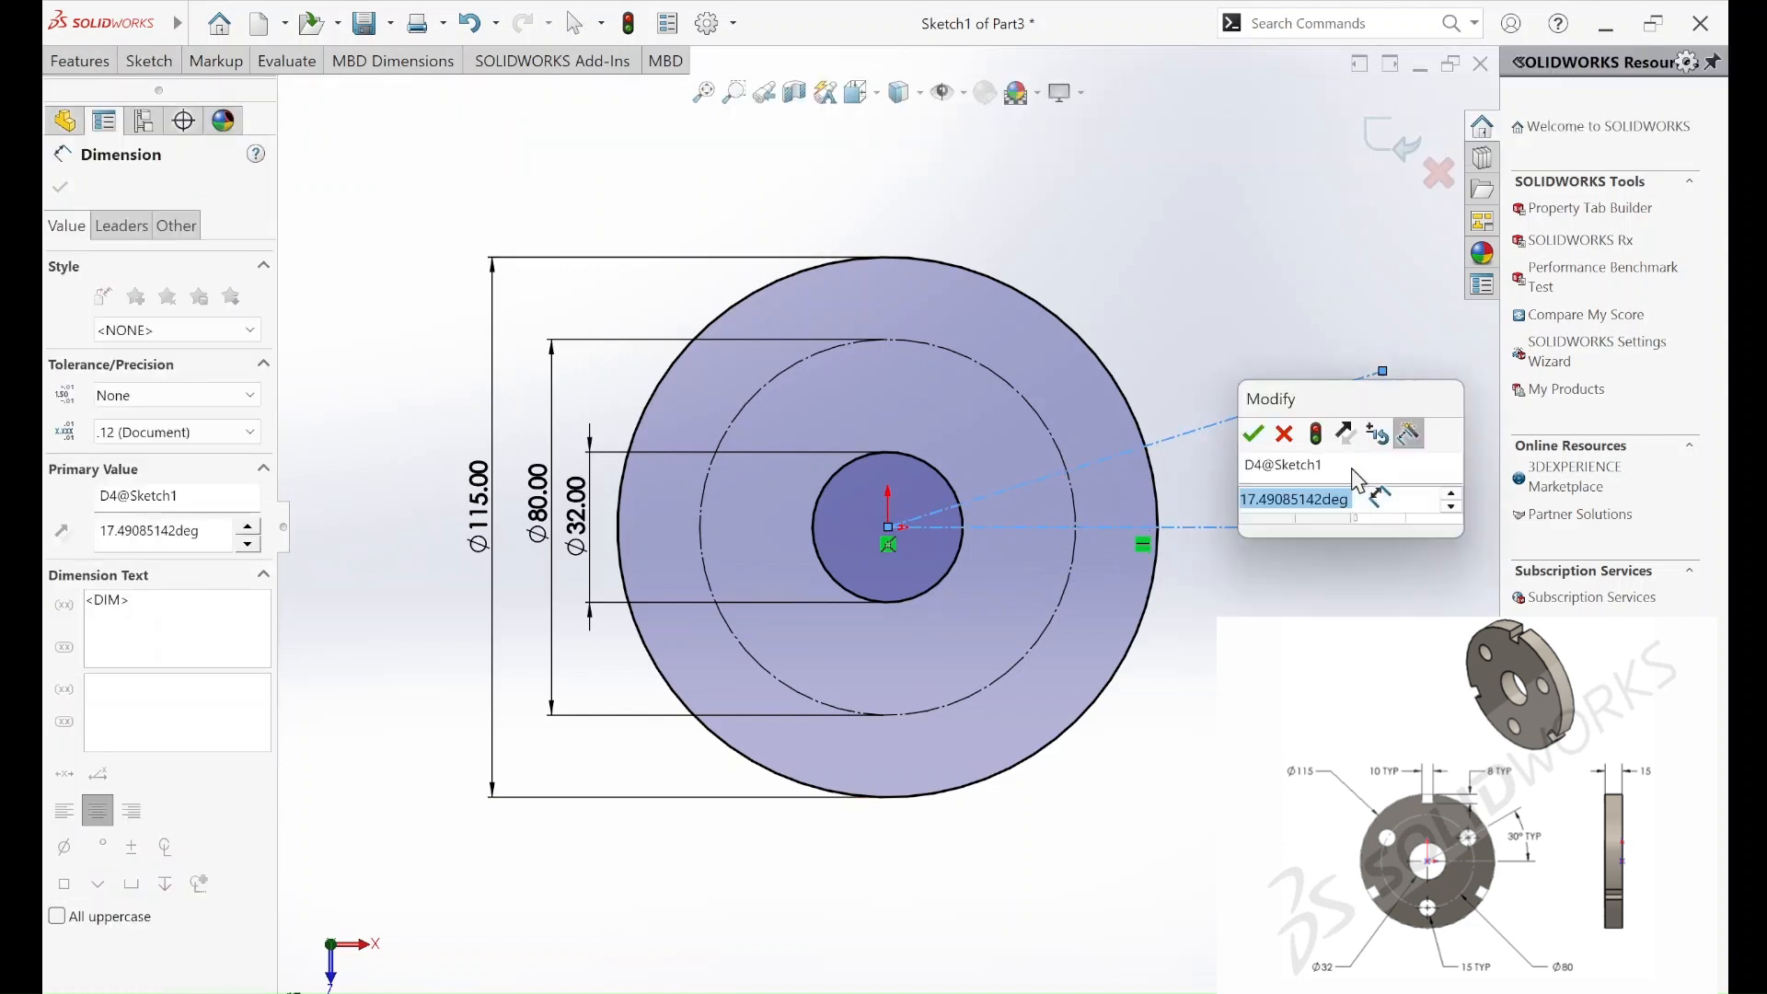
text(30)
key(Return)
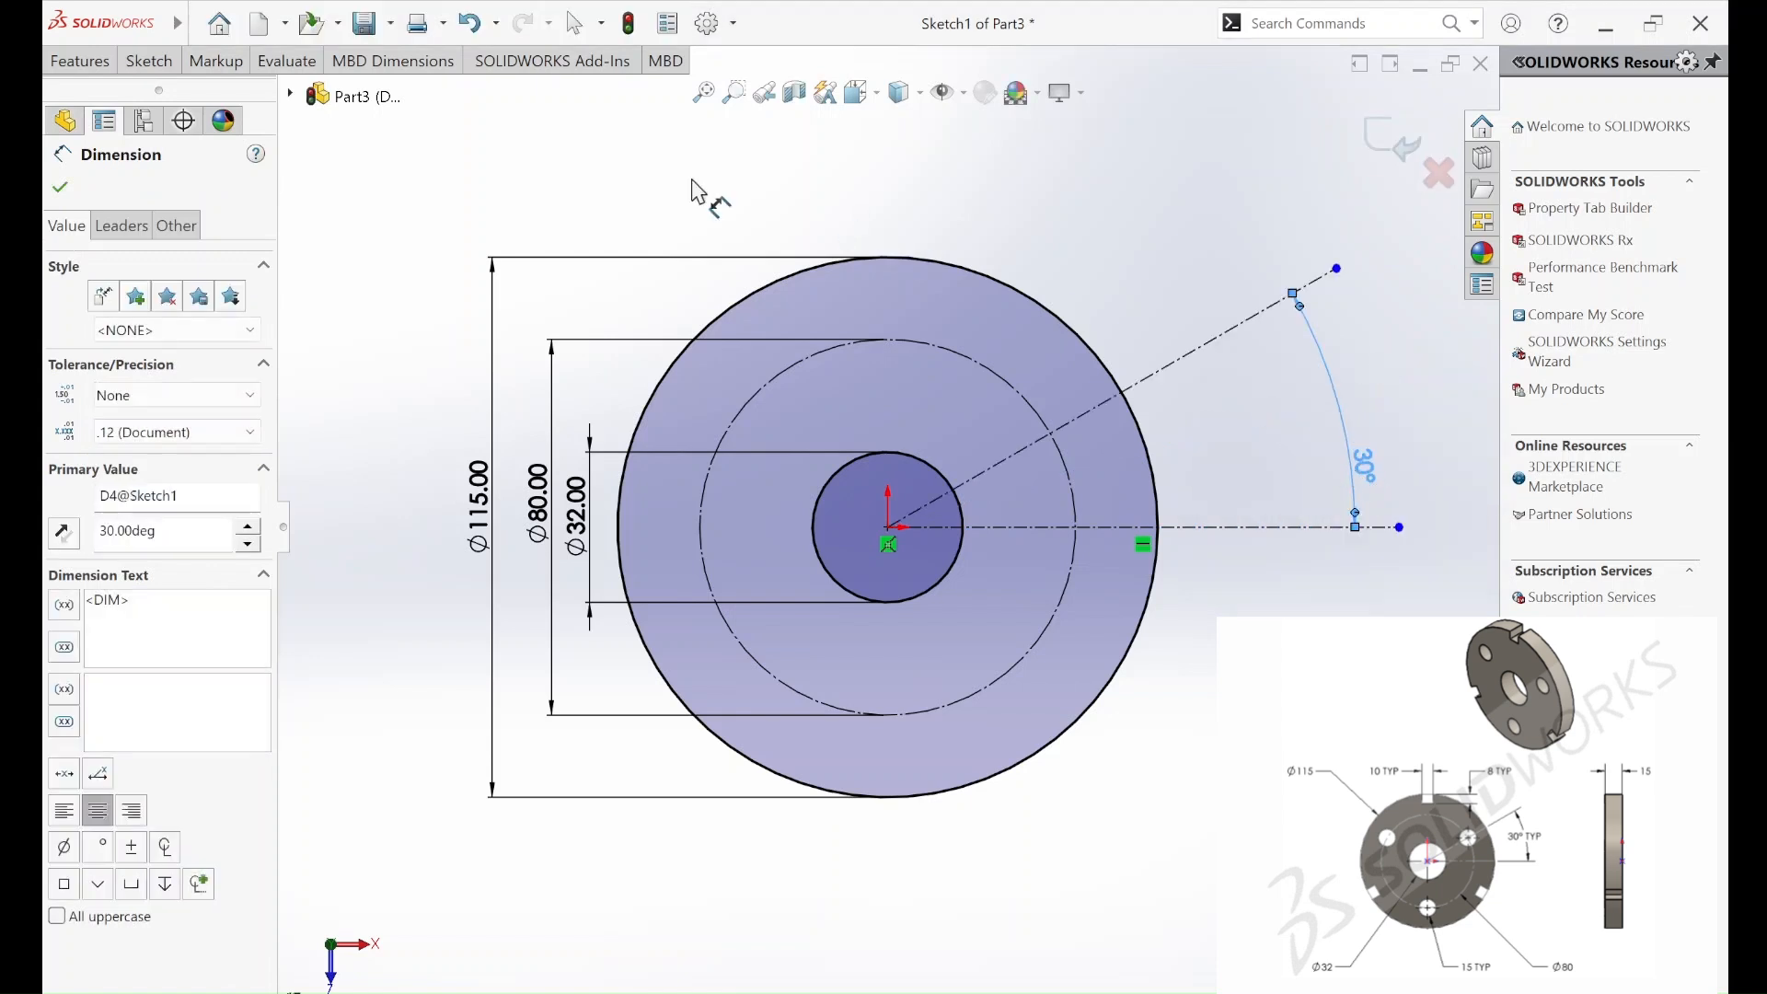
- Sketch a circle with a radius of about 6 mm centred where the sloped centerline crosses the construction circle
click(148, 61)
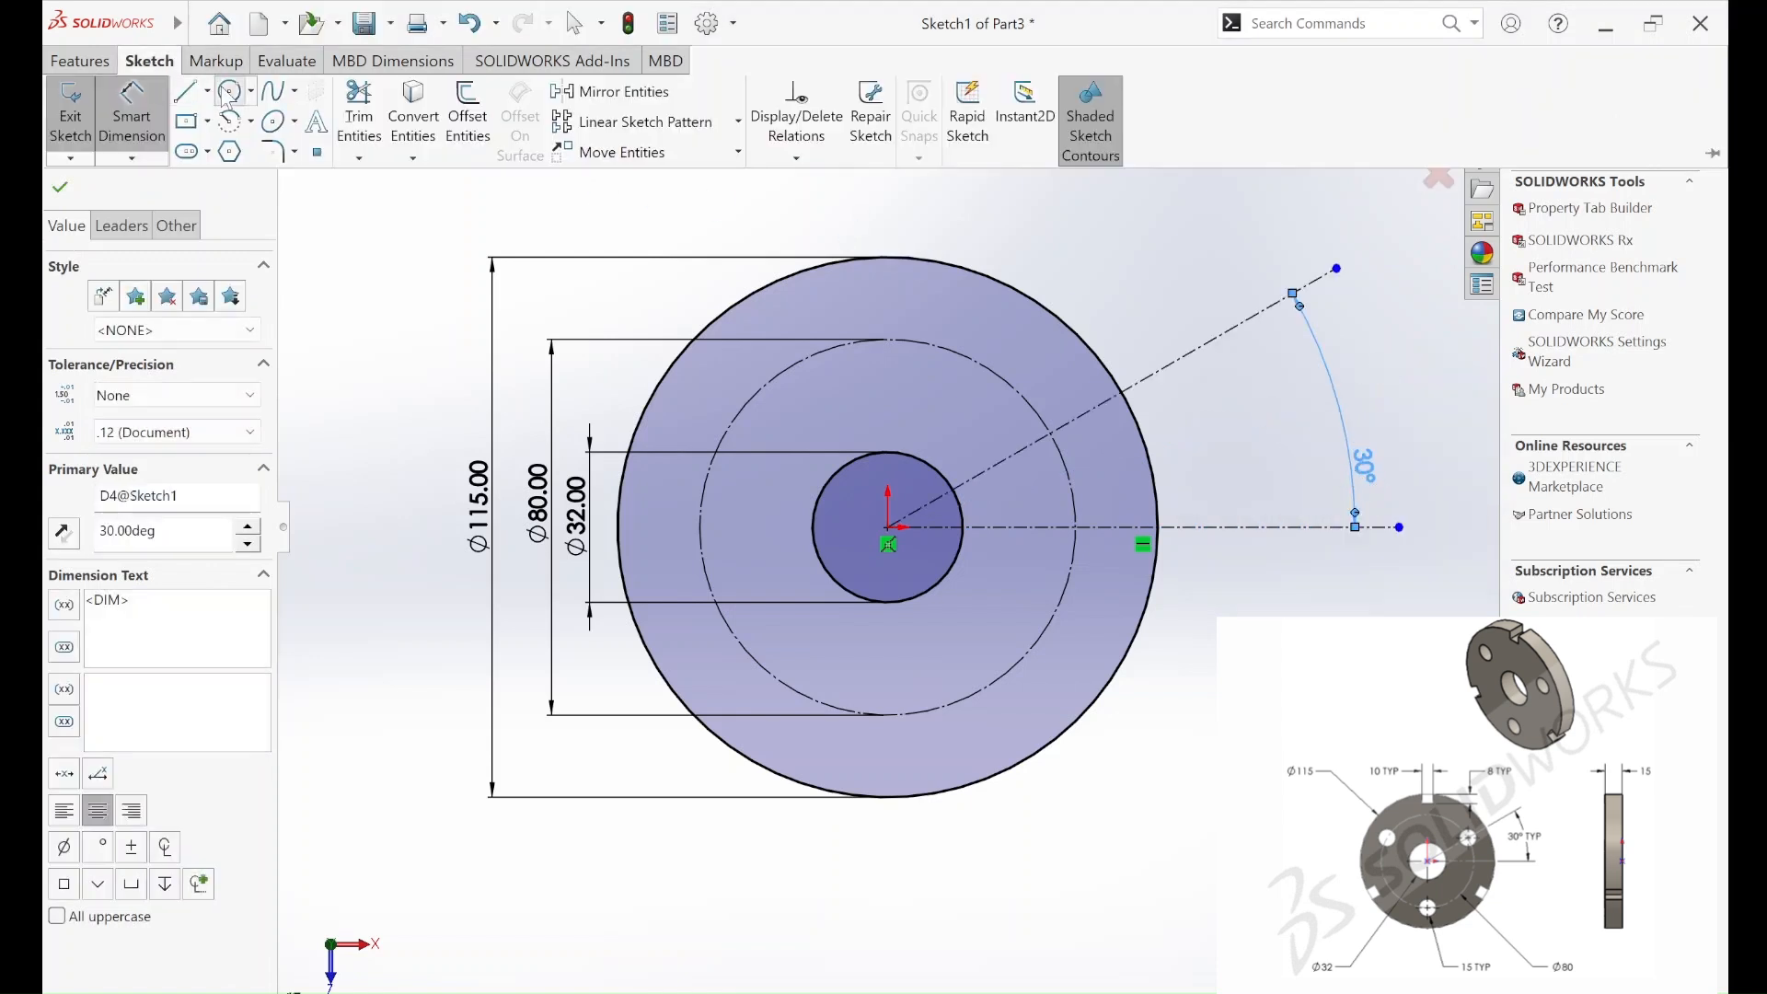
click(229, 93)
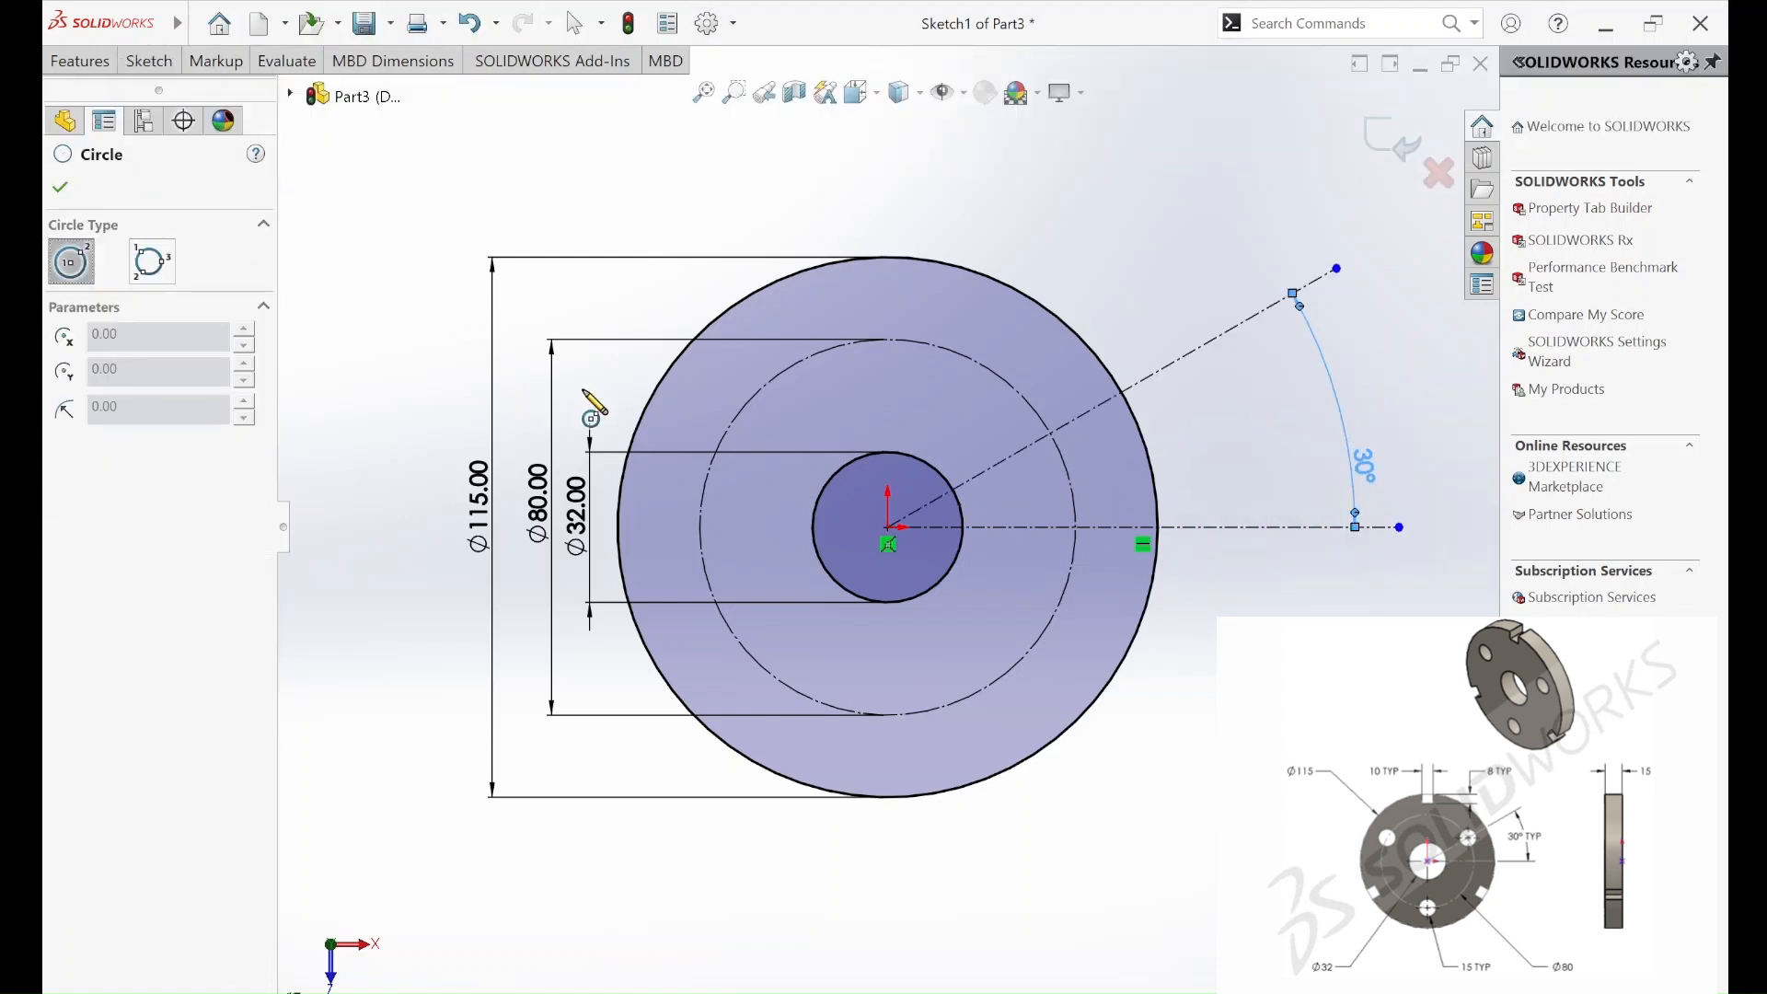
click(1050, 434)
click(1067, 454)
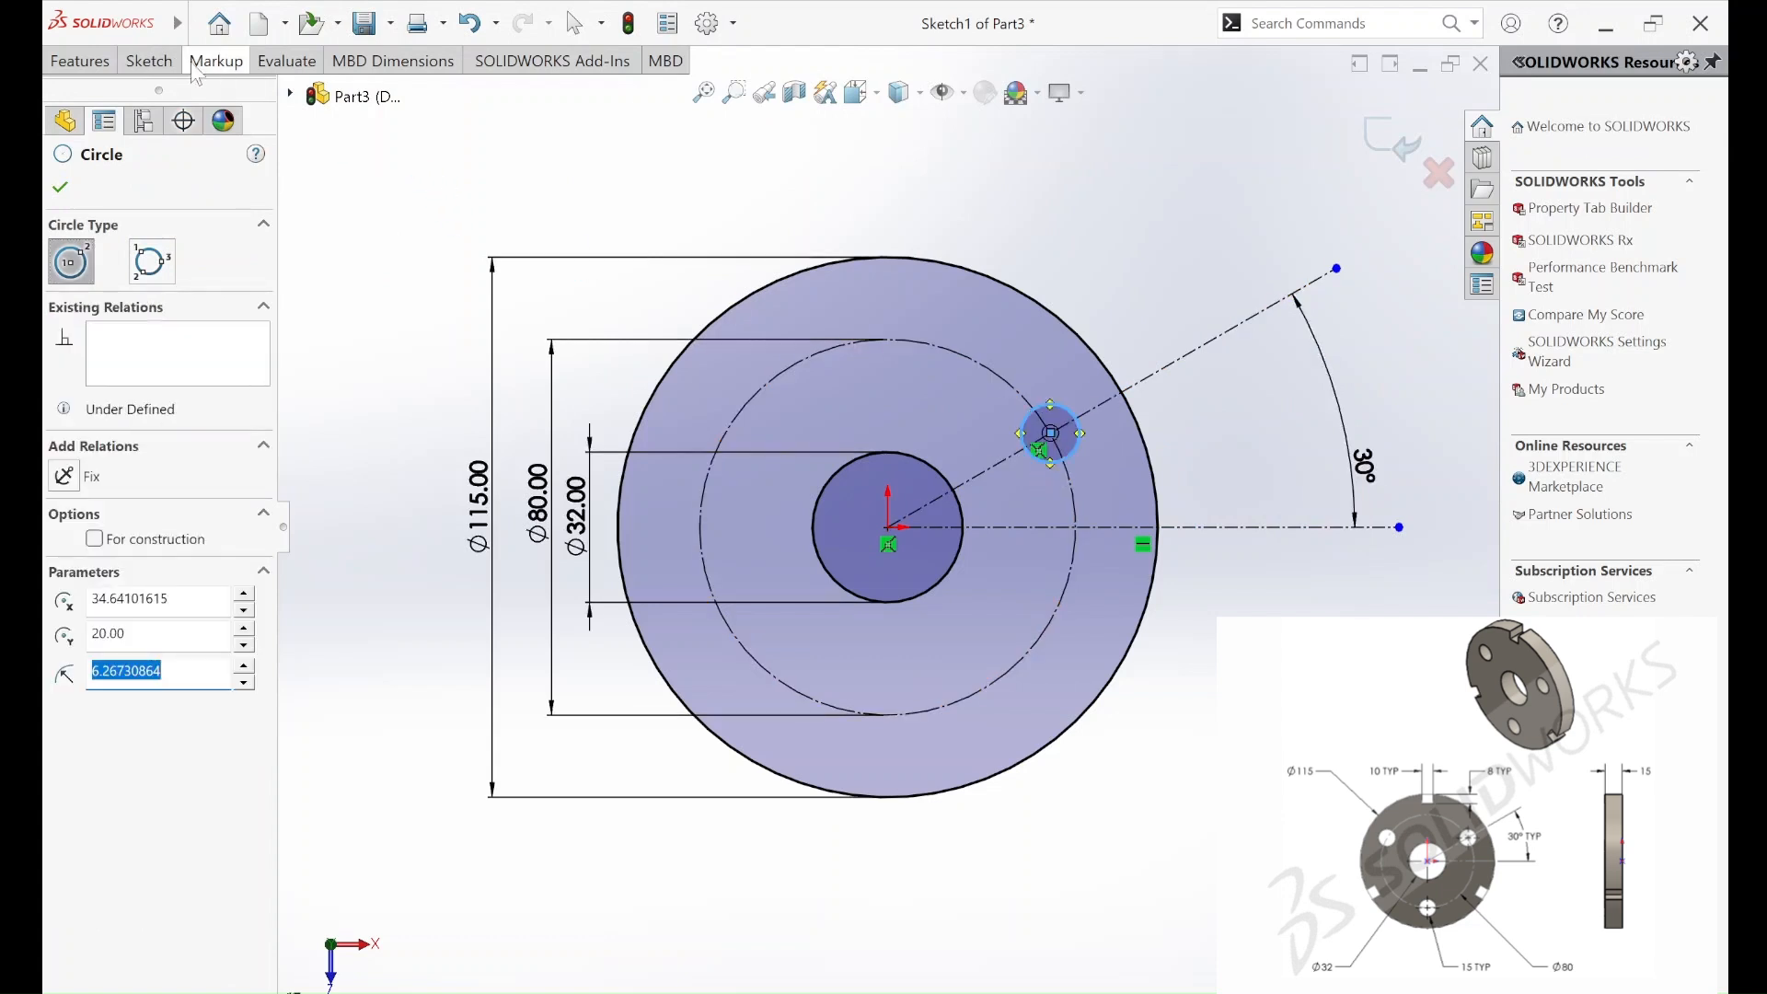
- Dimension the small hole circle's diameter to 15 mm
mouse_move(163, 58)
click(131, 110)
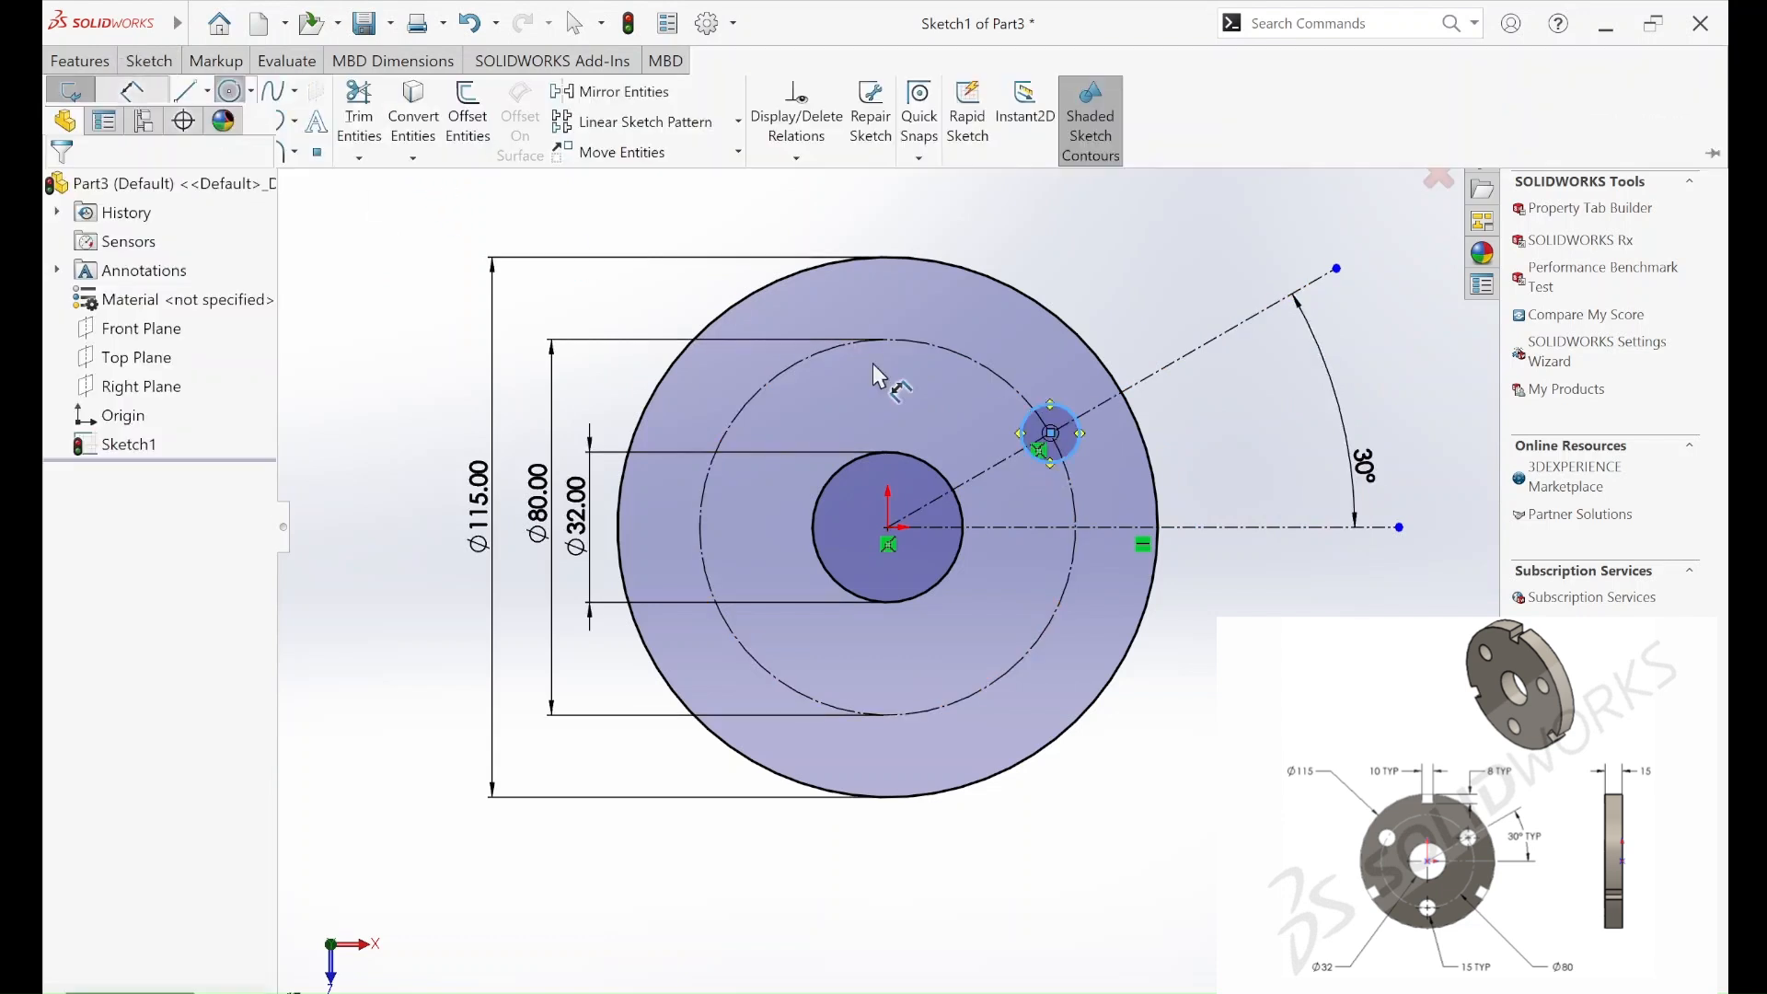
click(1078, 451)
click(1224, 426)
text(15)
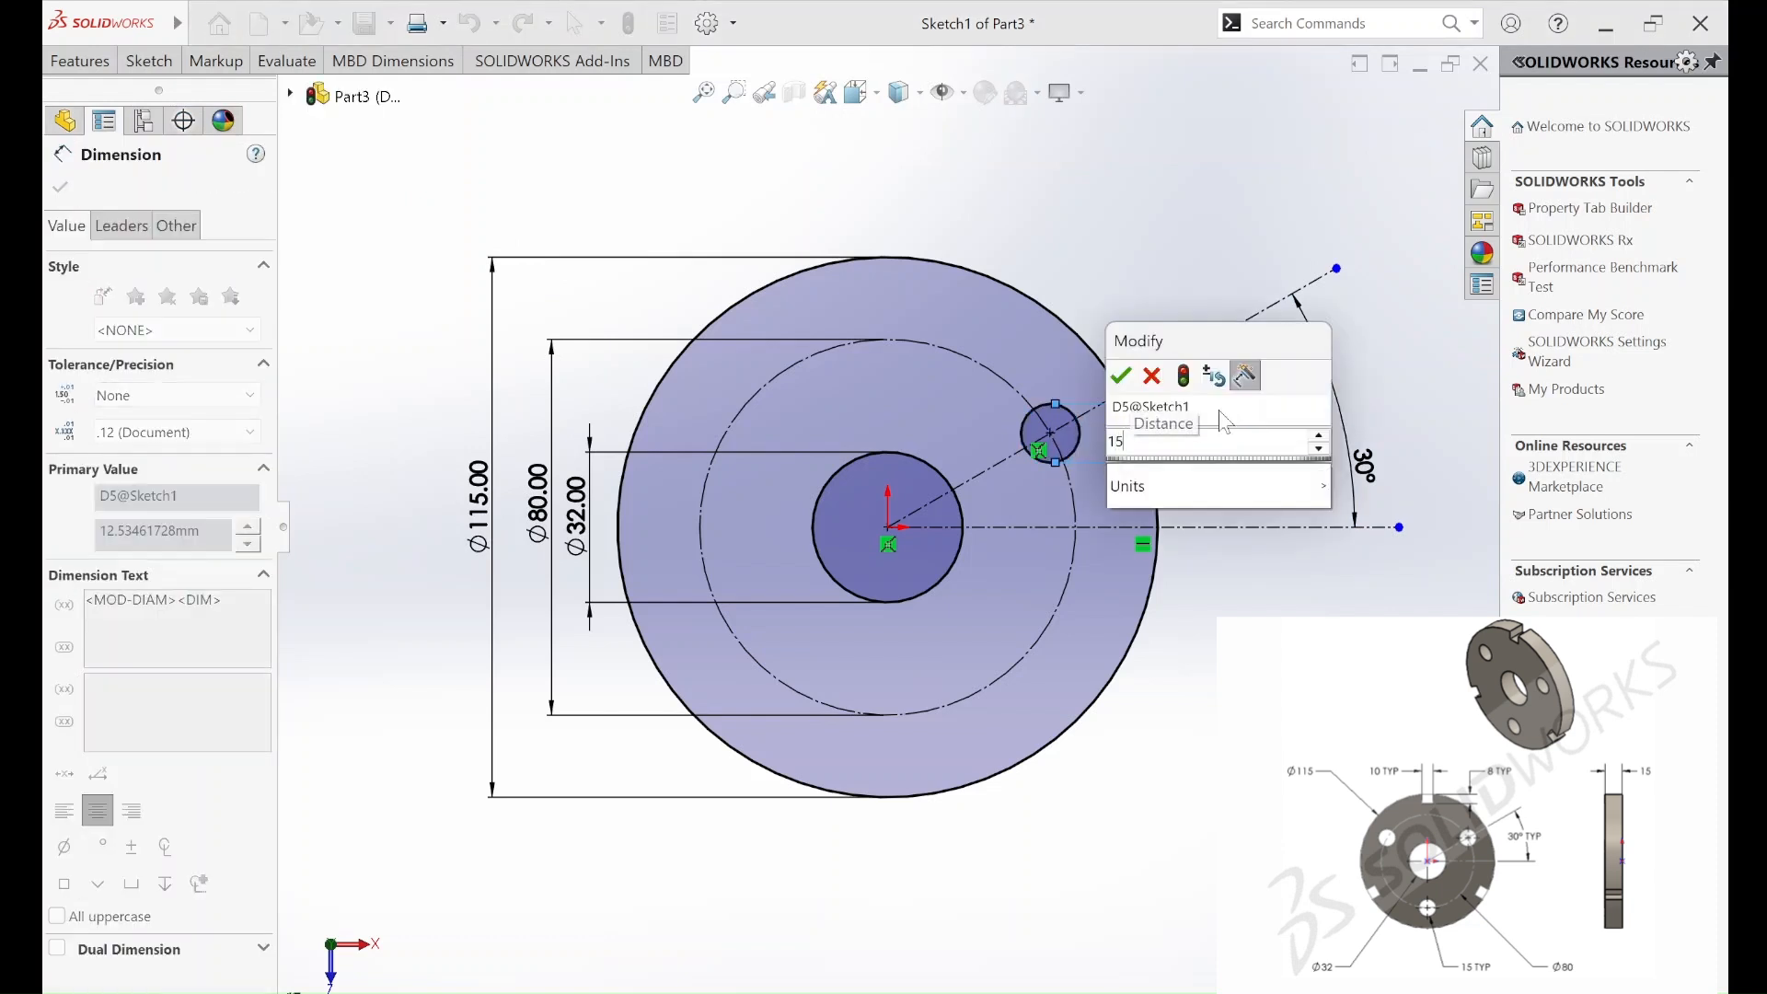
key(Return)
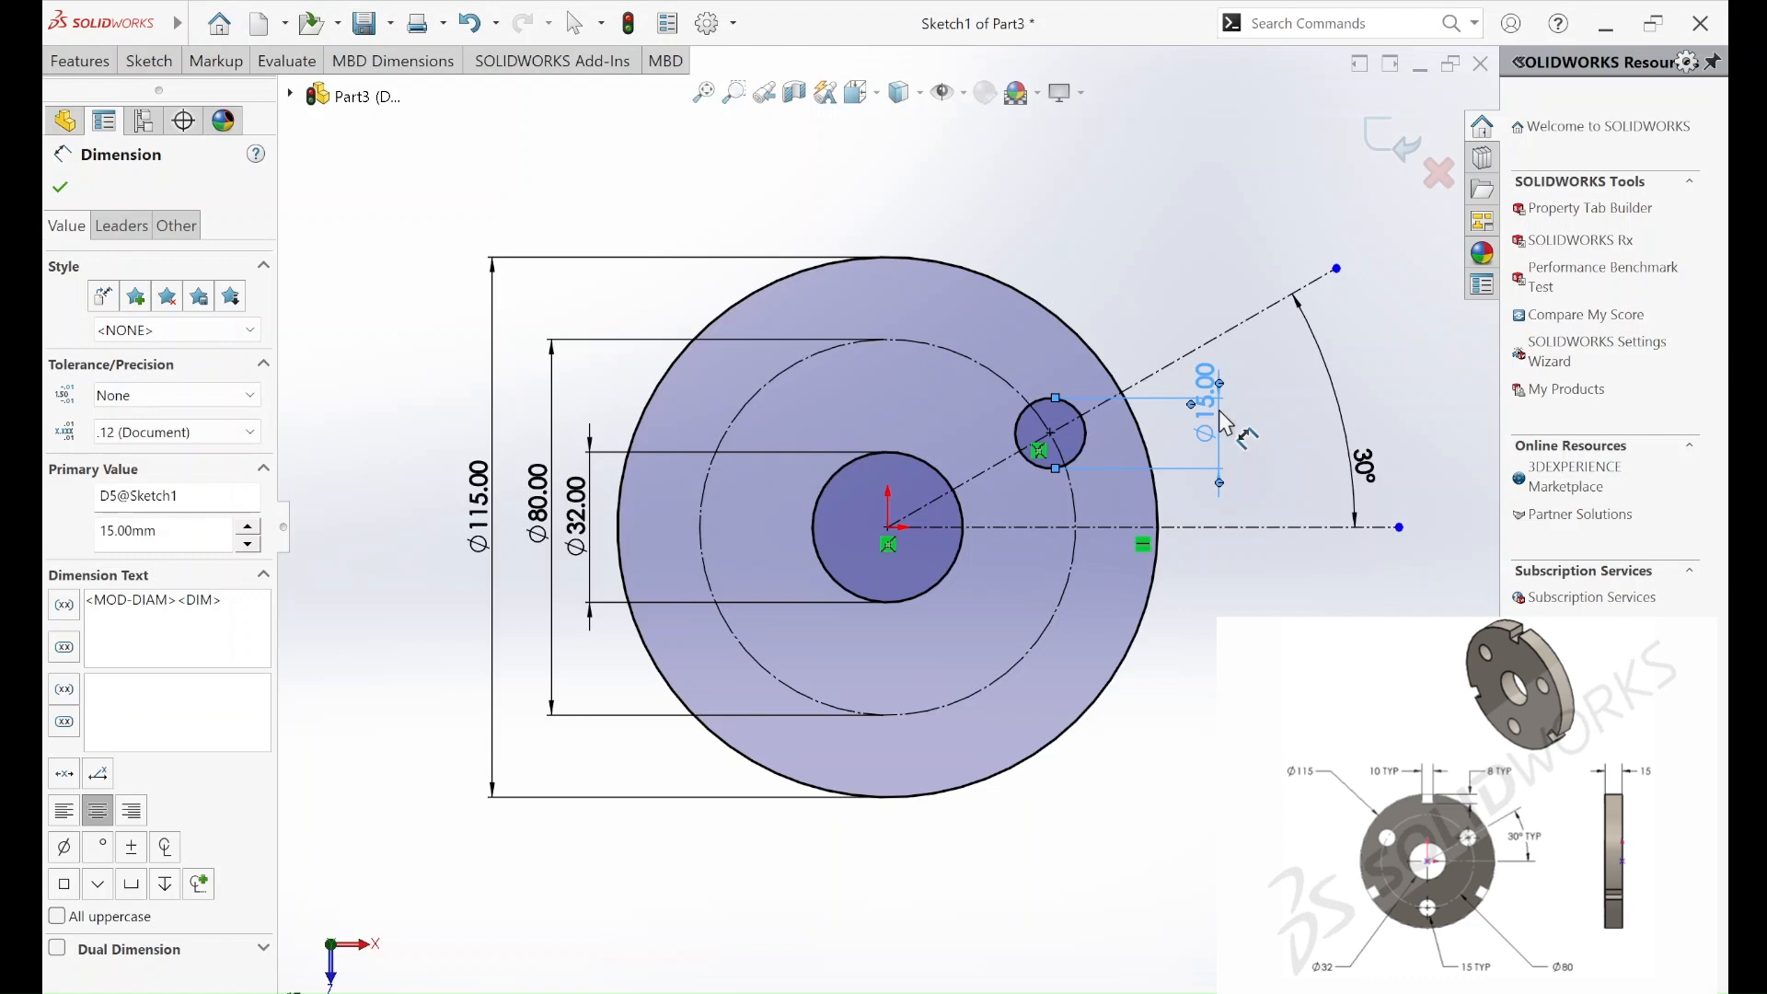
- Circular-pattern the 15 mm hole circle about the origin with 3 equally spaced instances over 360° and the radius dimensioned
click(149, 61)
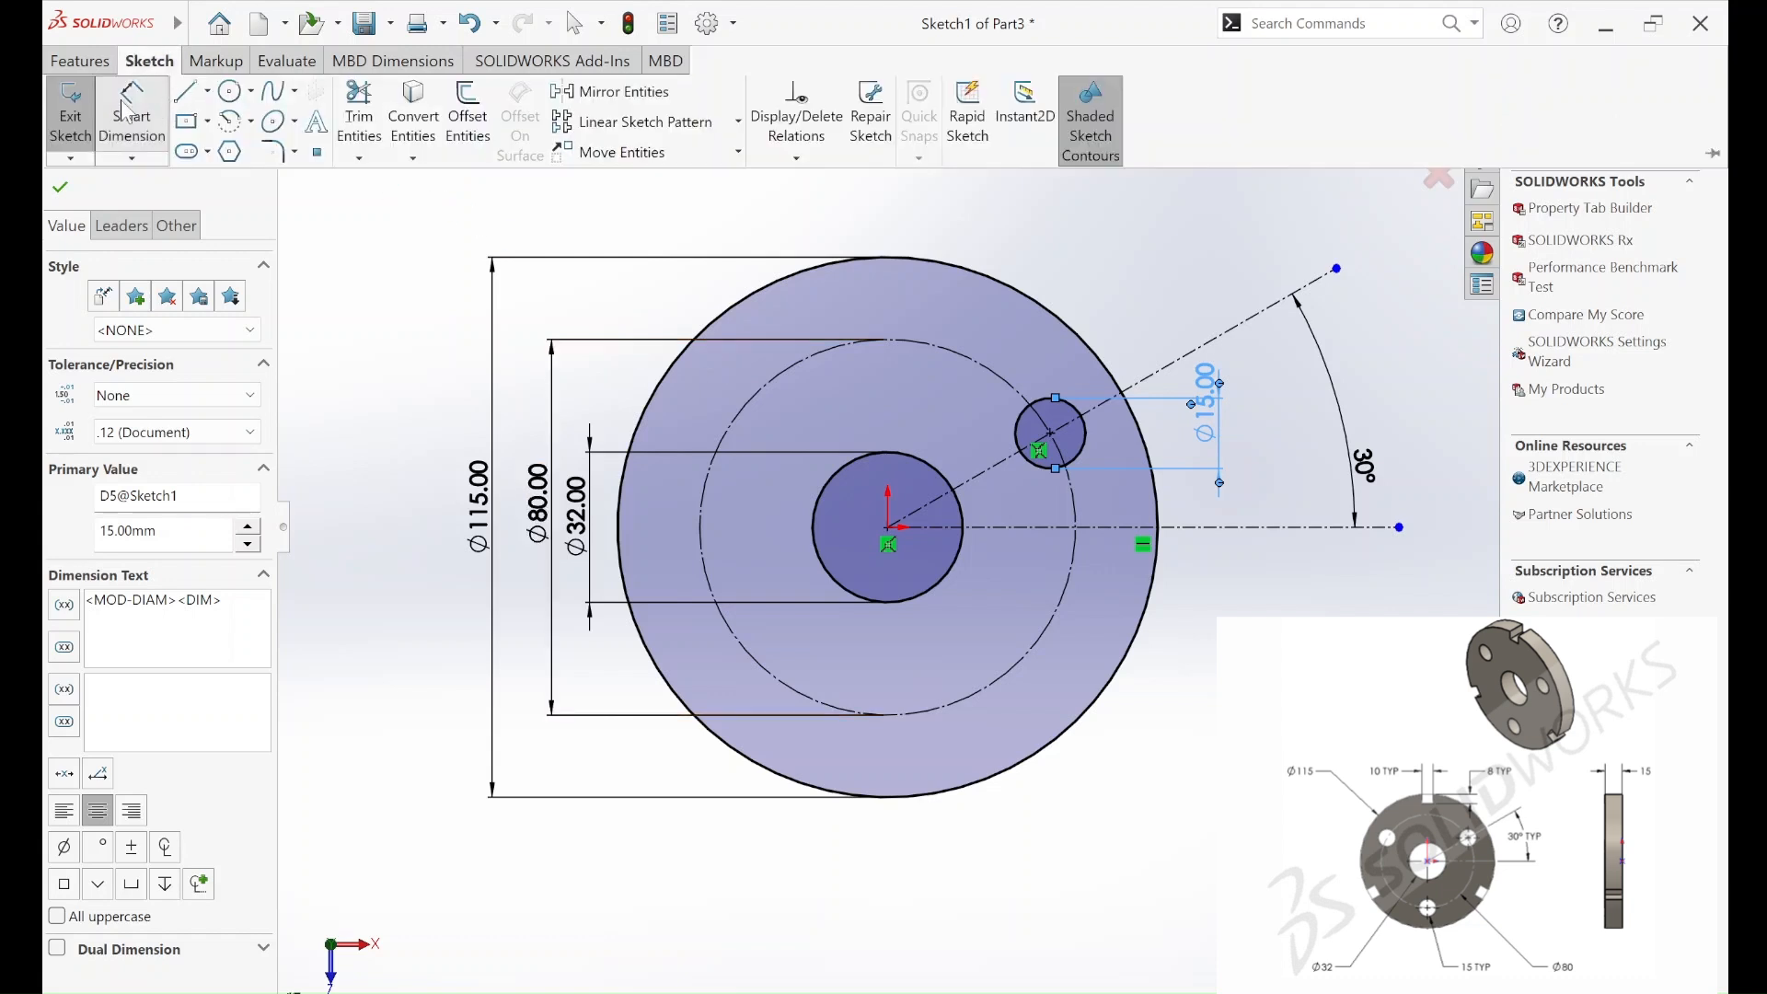
click(737, 122)
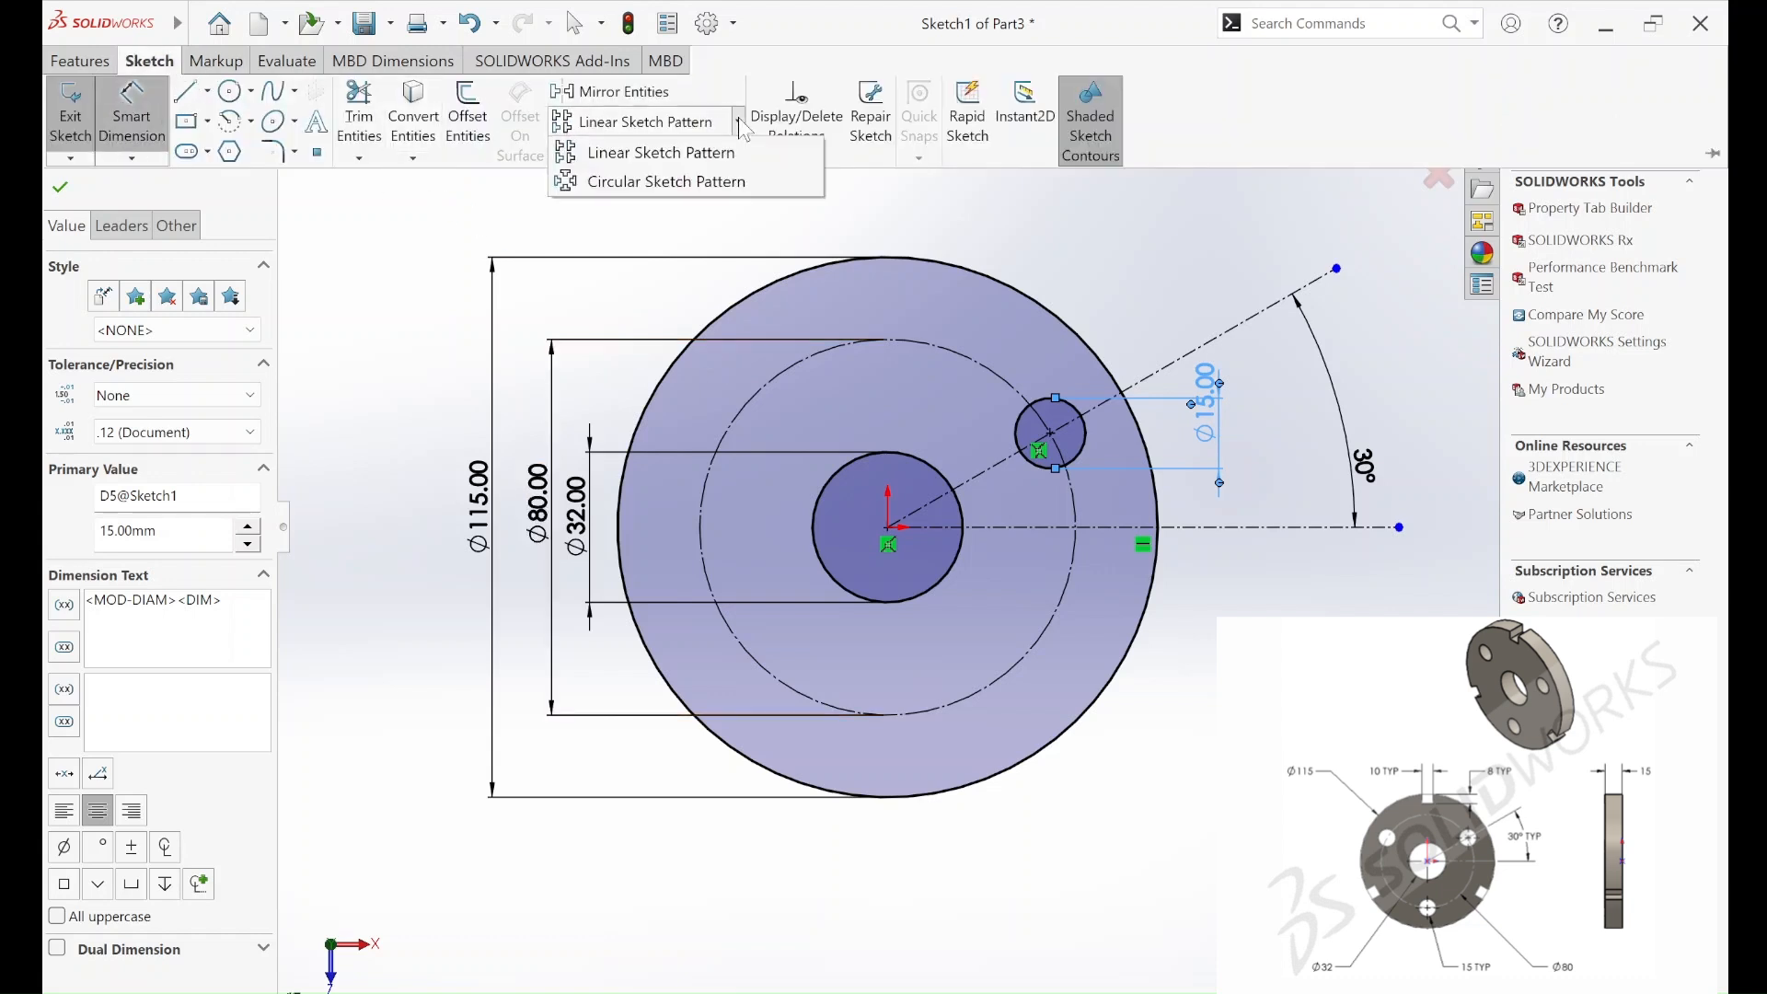
click(634, 174)
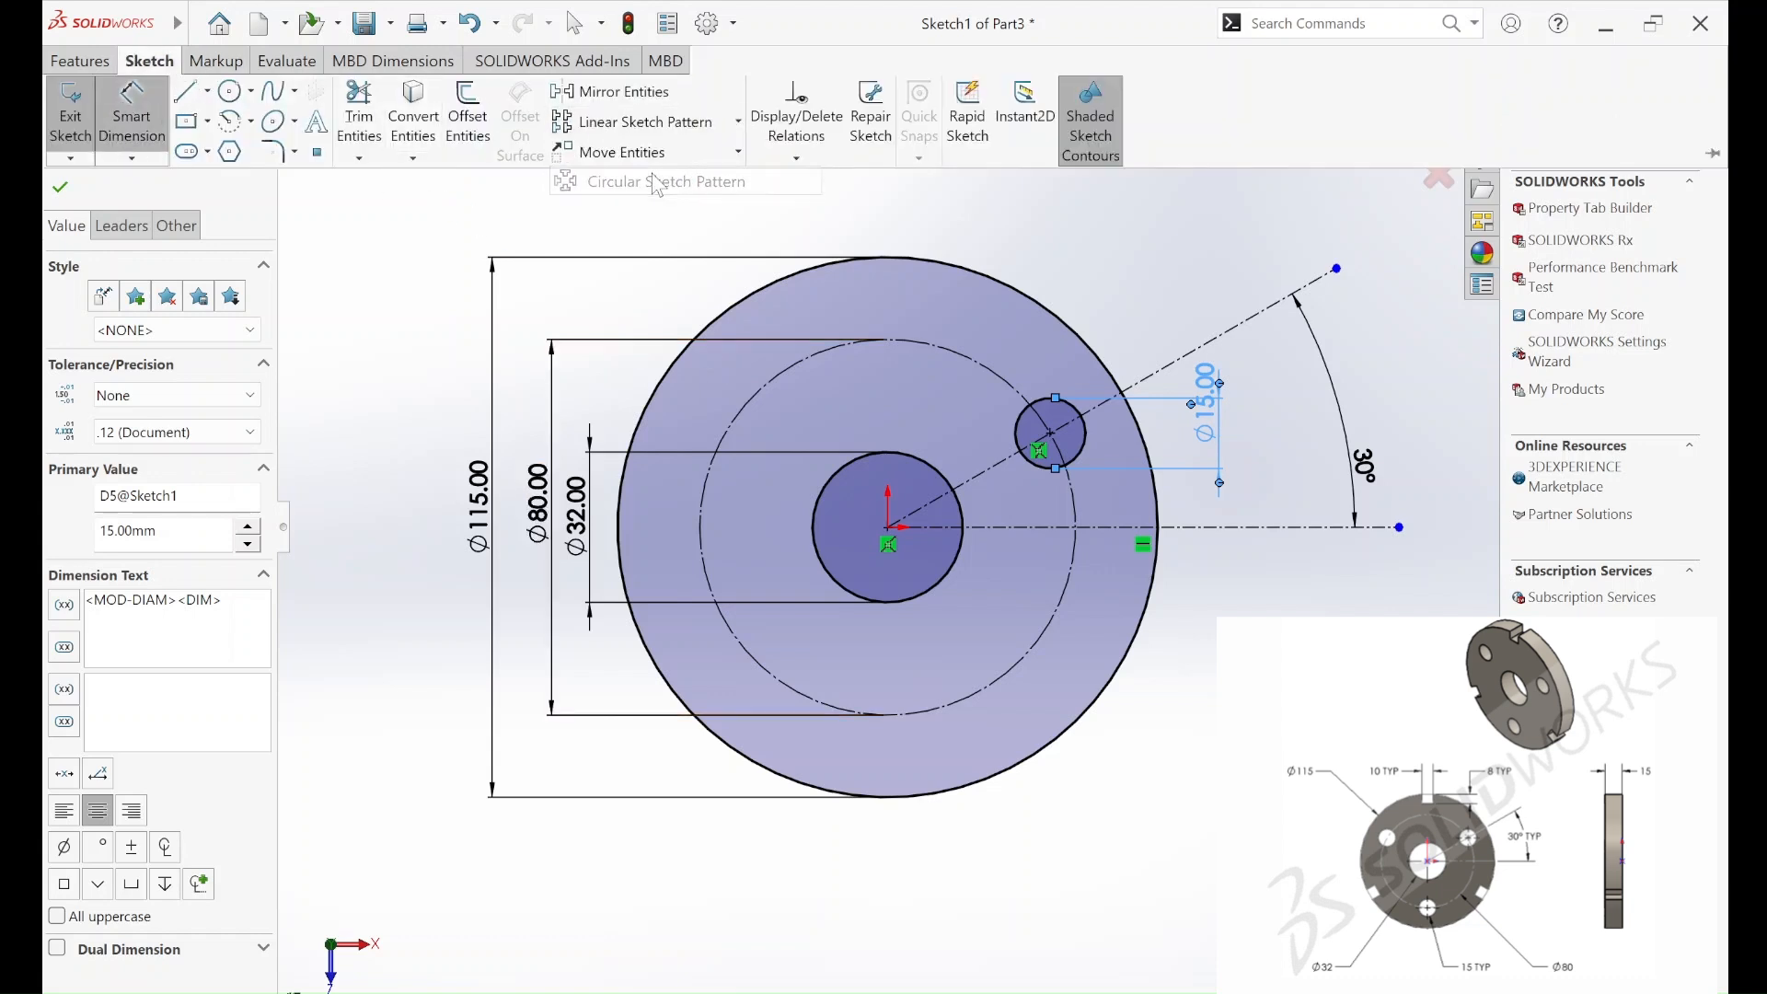
click(1082, 449)
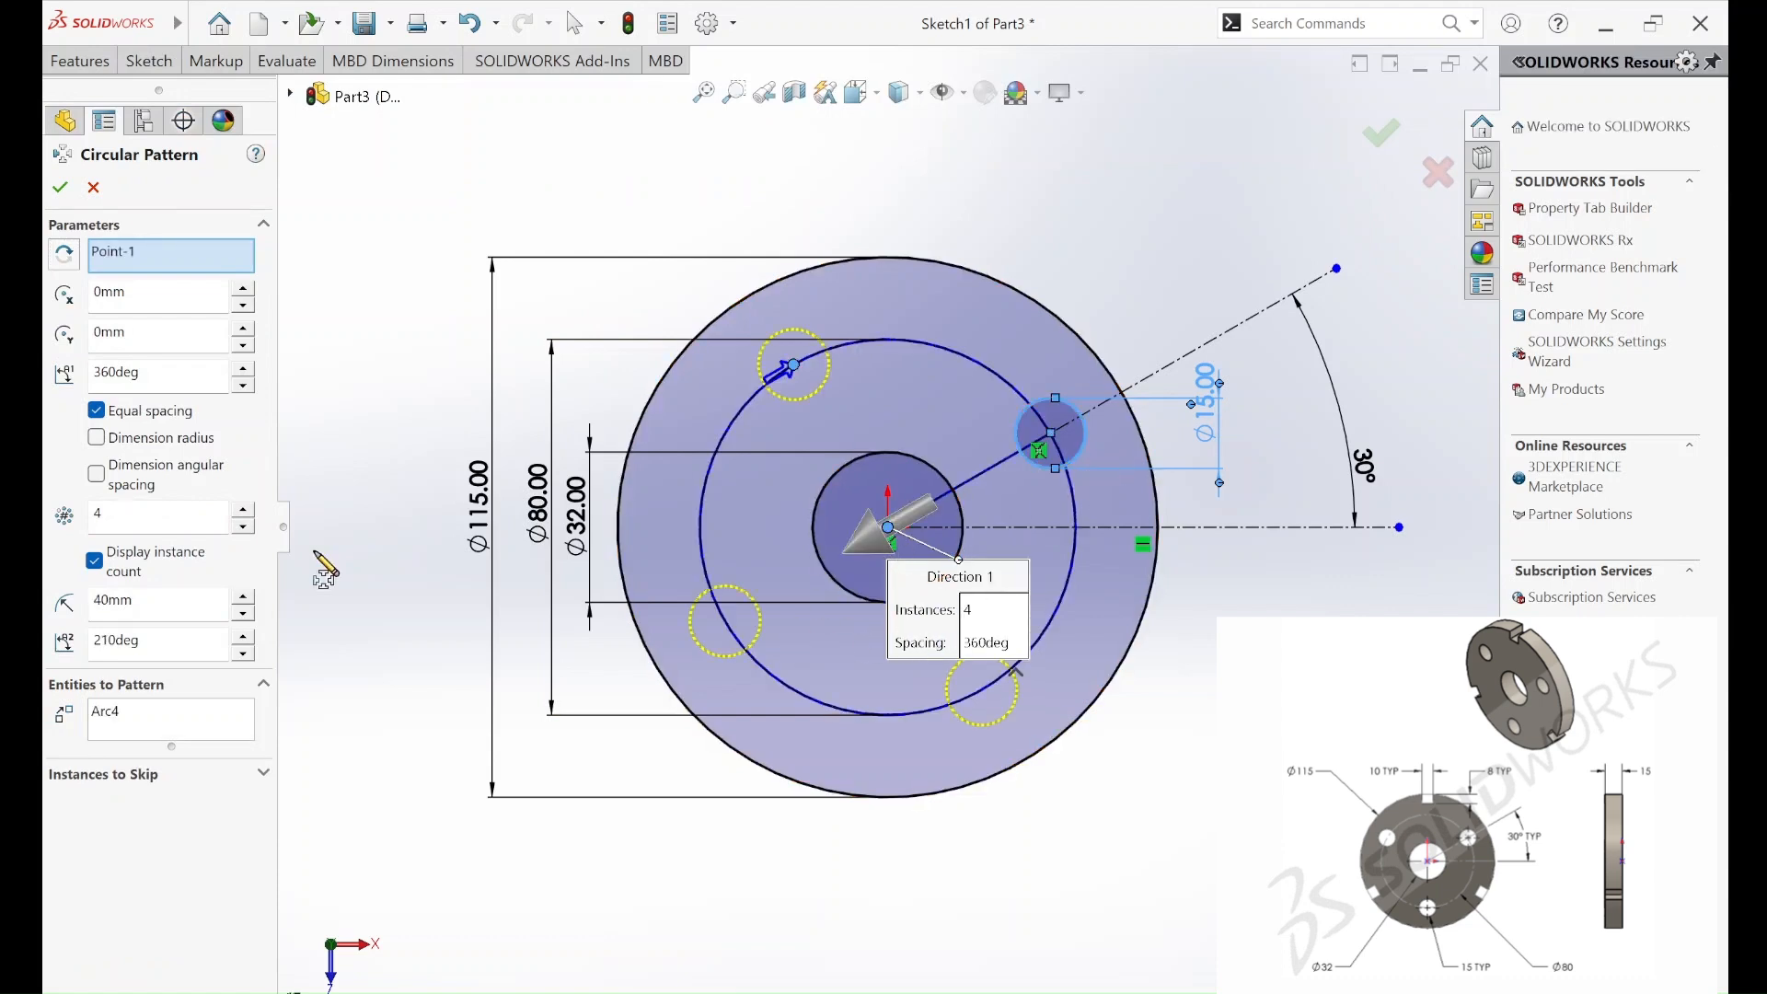
click(243, 528)
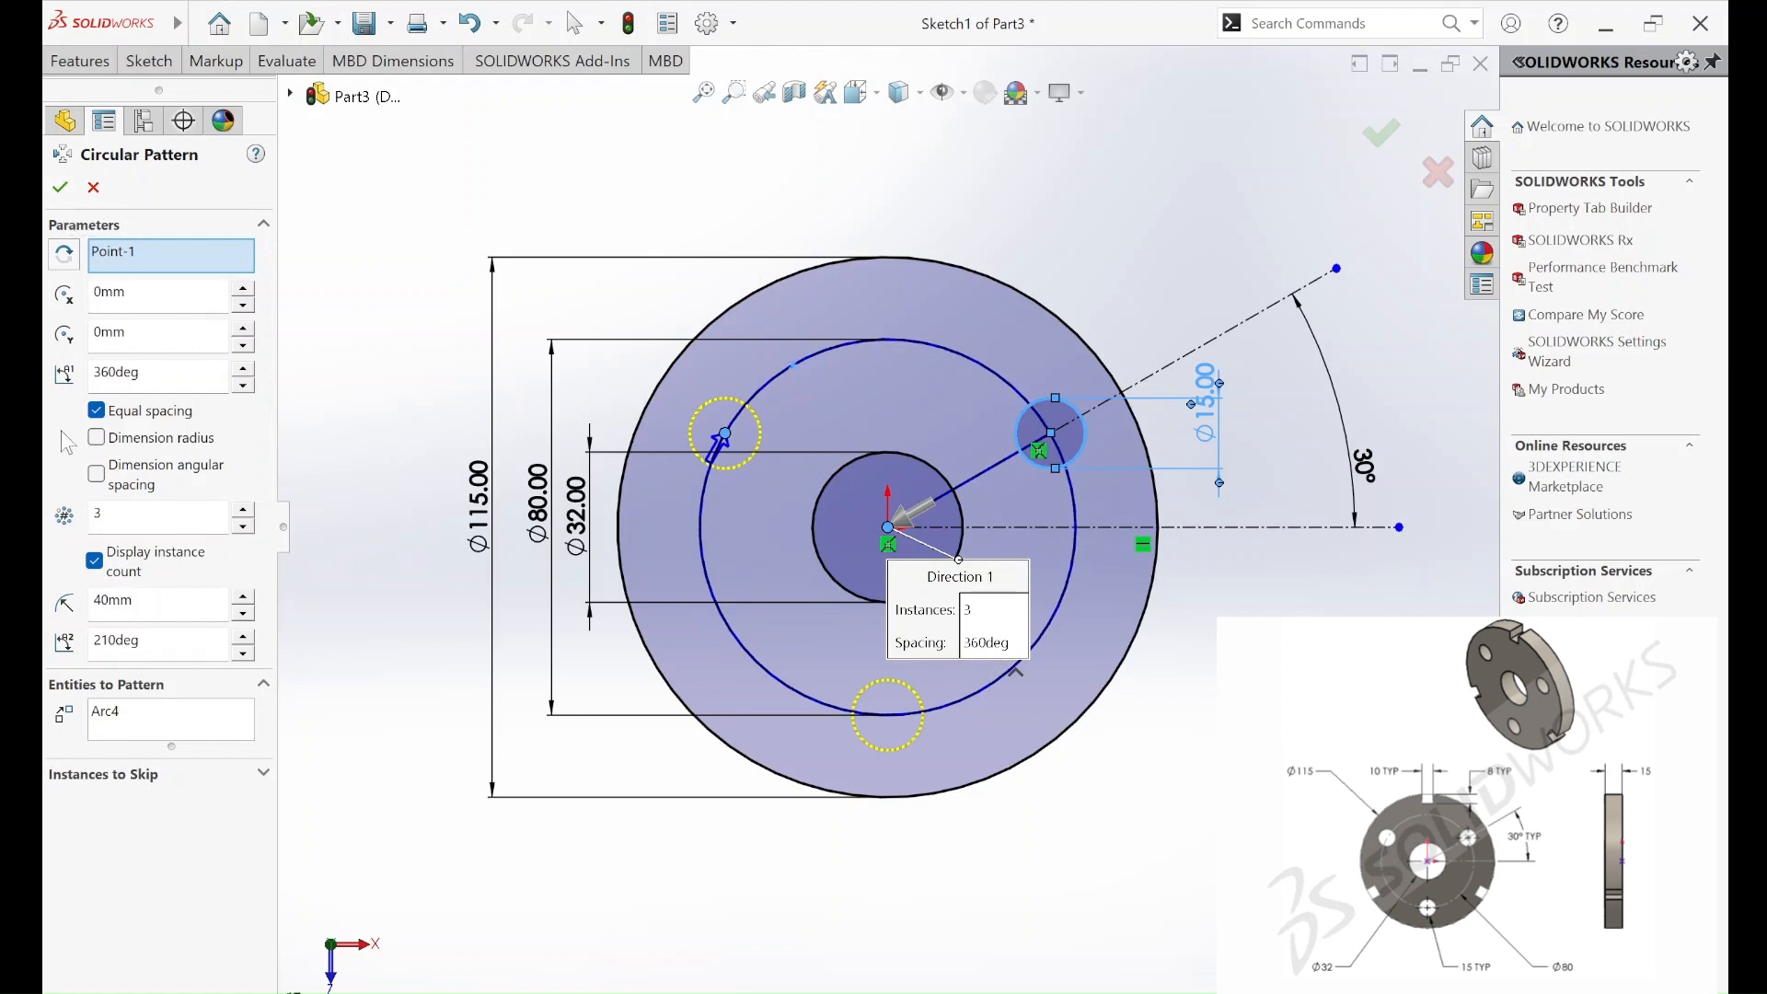
click(97, 440)
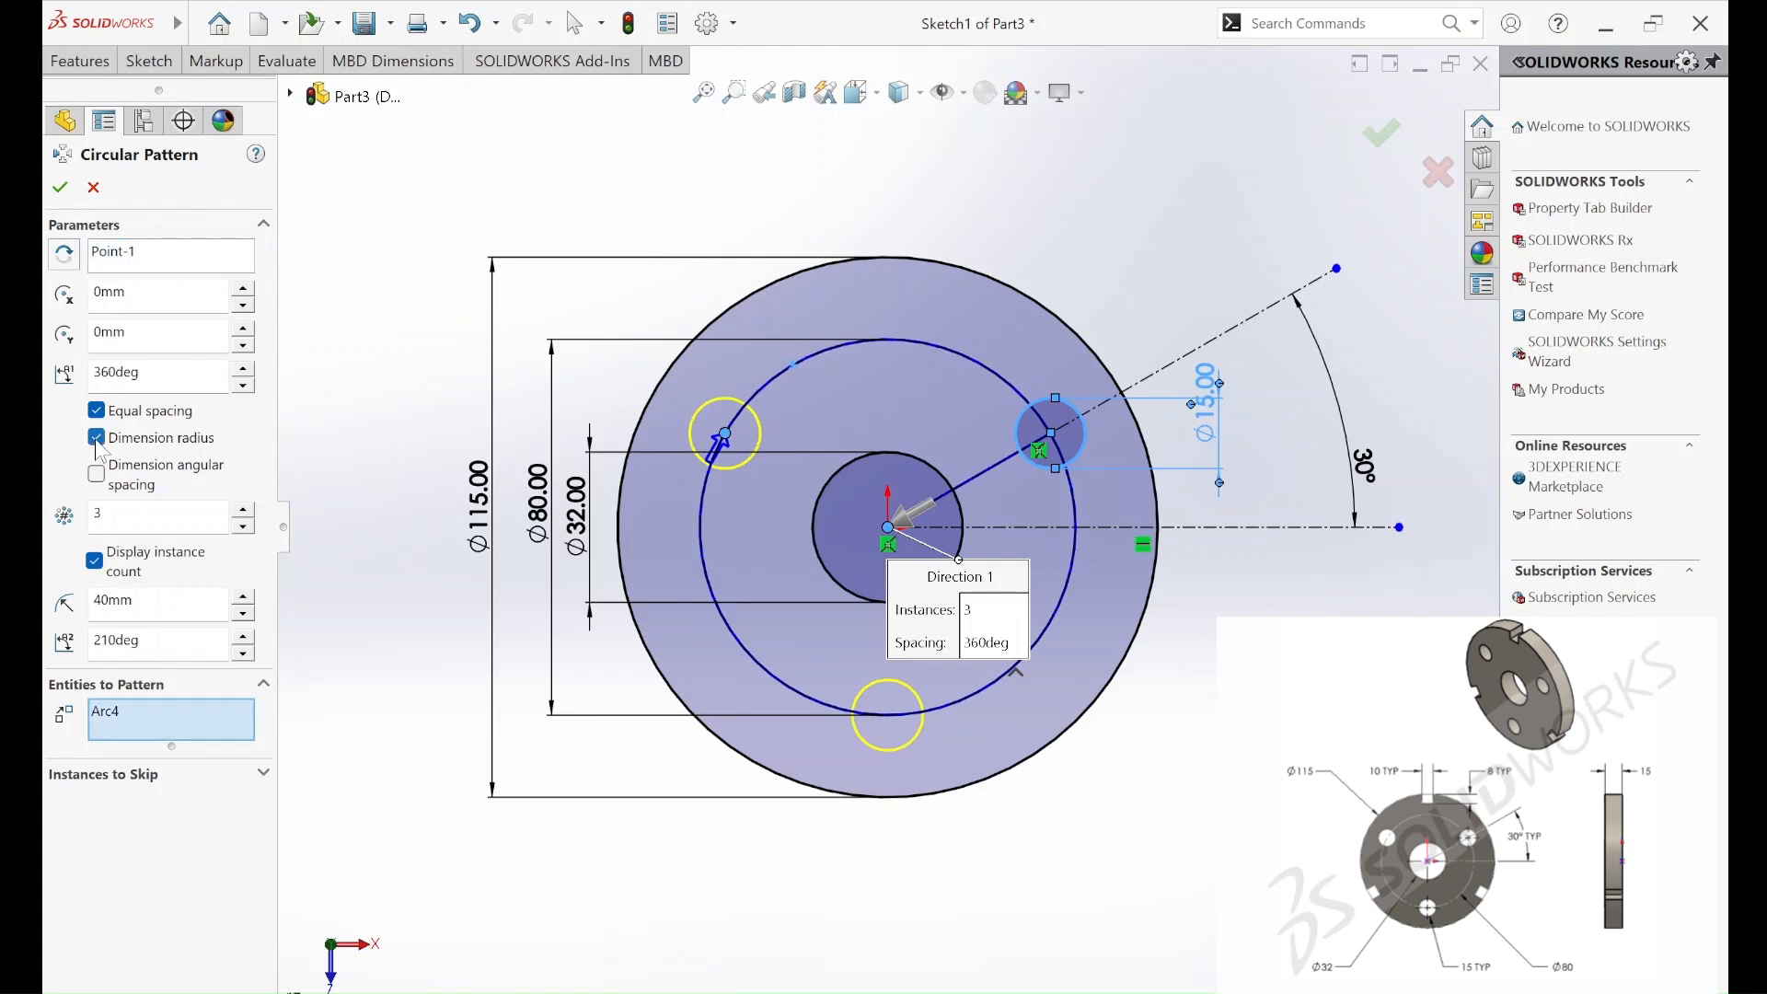
click(60, 186)
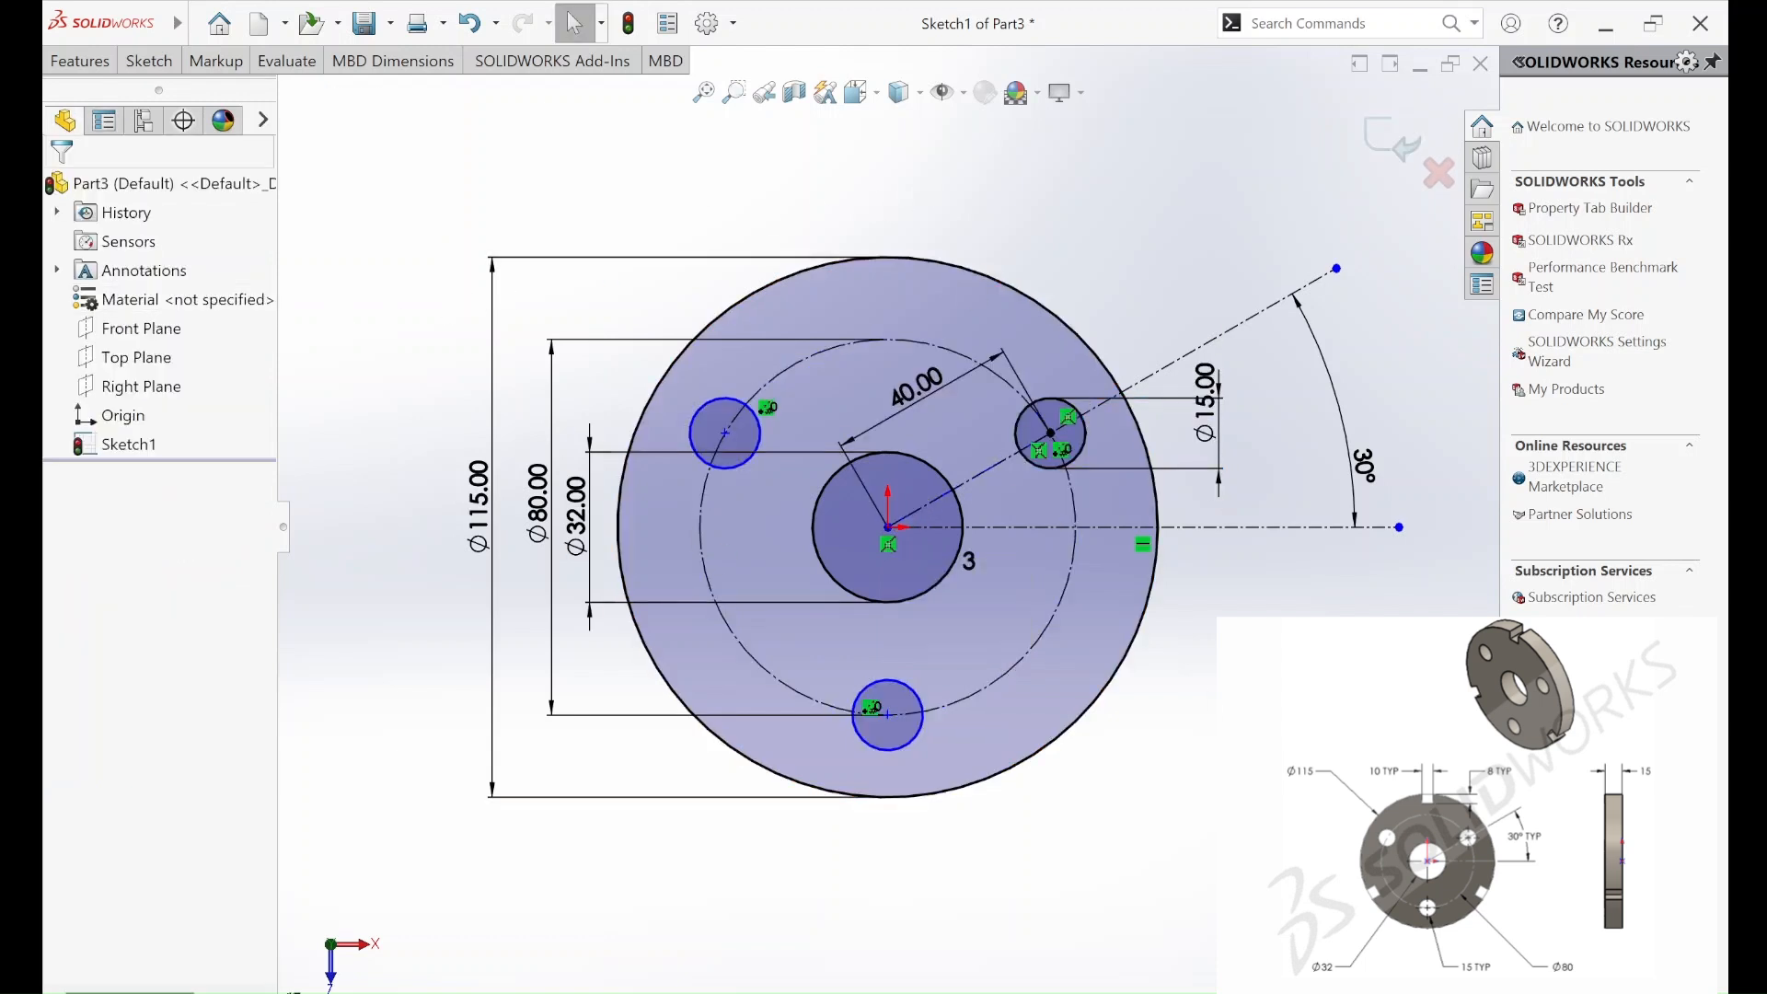
- Extrude the disc sketch as a blind boss with a depth of 15 mm
click(80, 61)
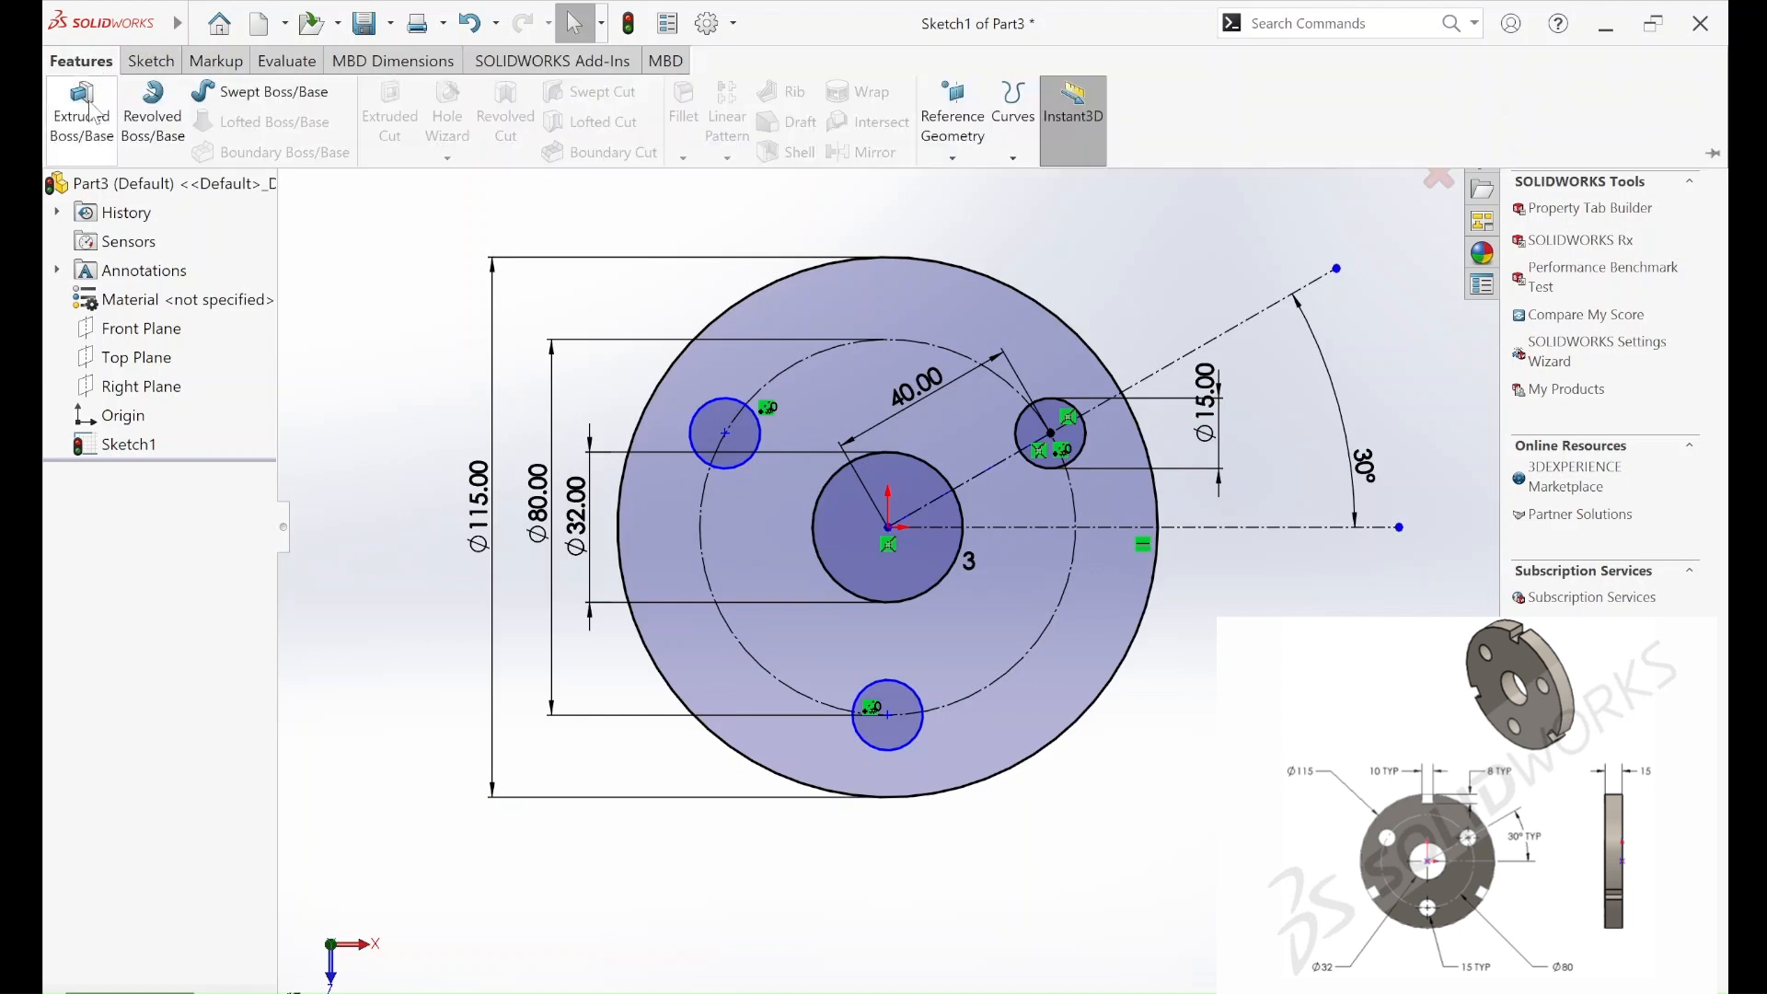
click(83, 101)
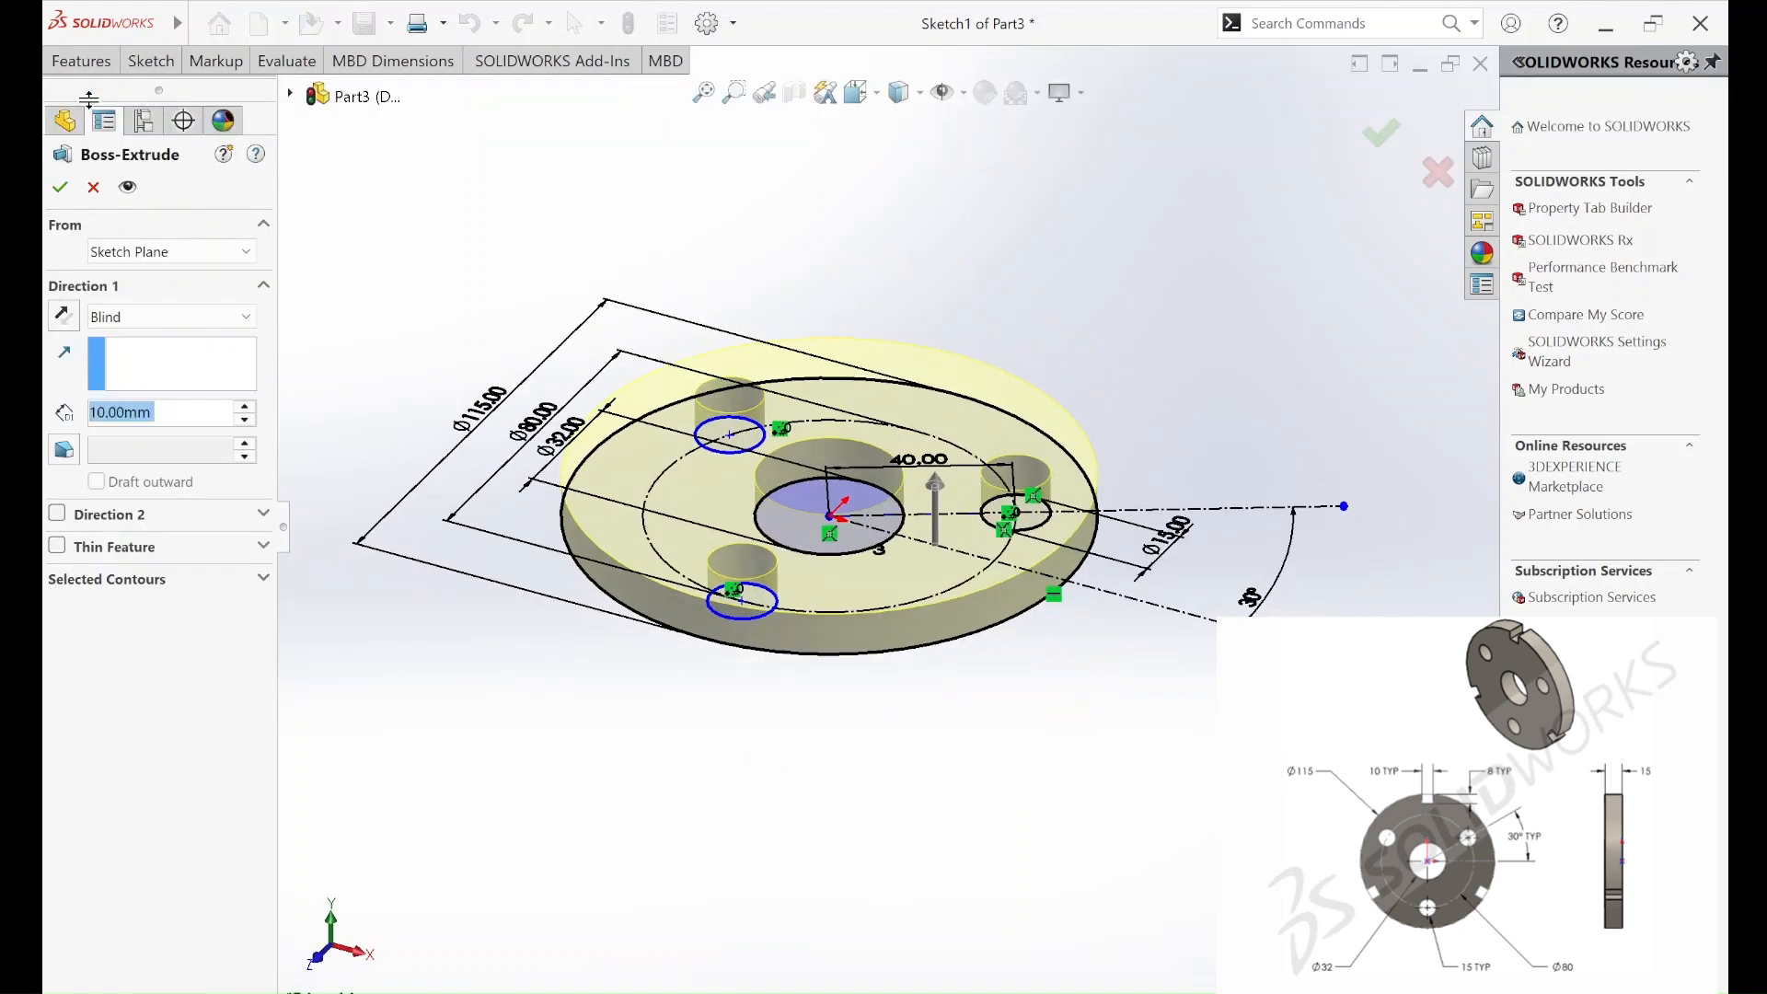
text(15)
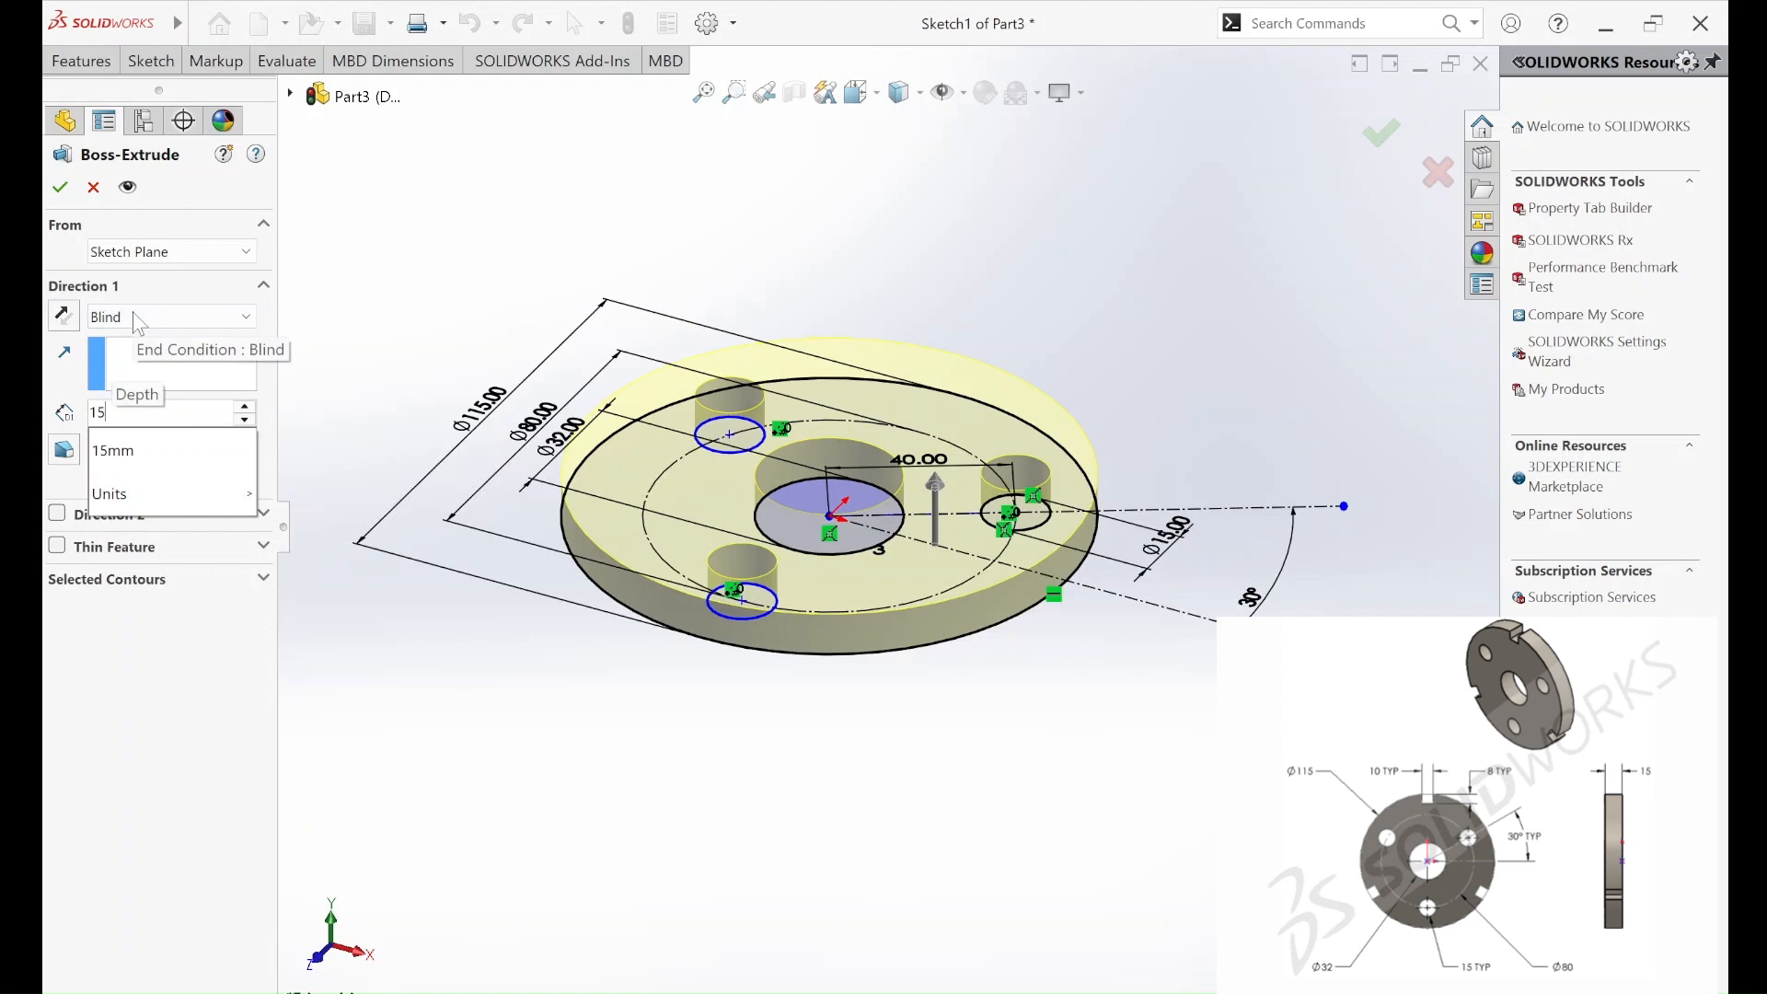
key(Return)
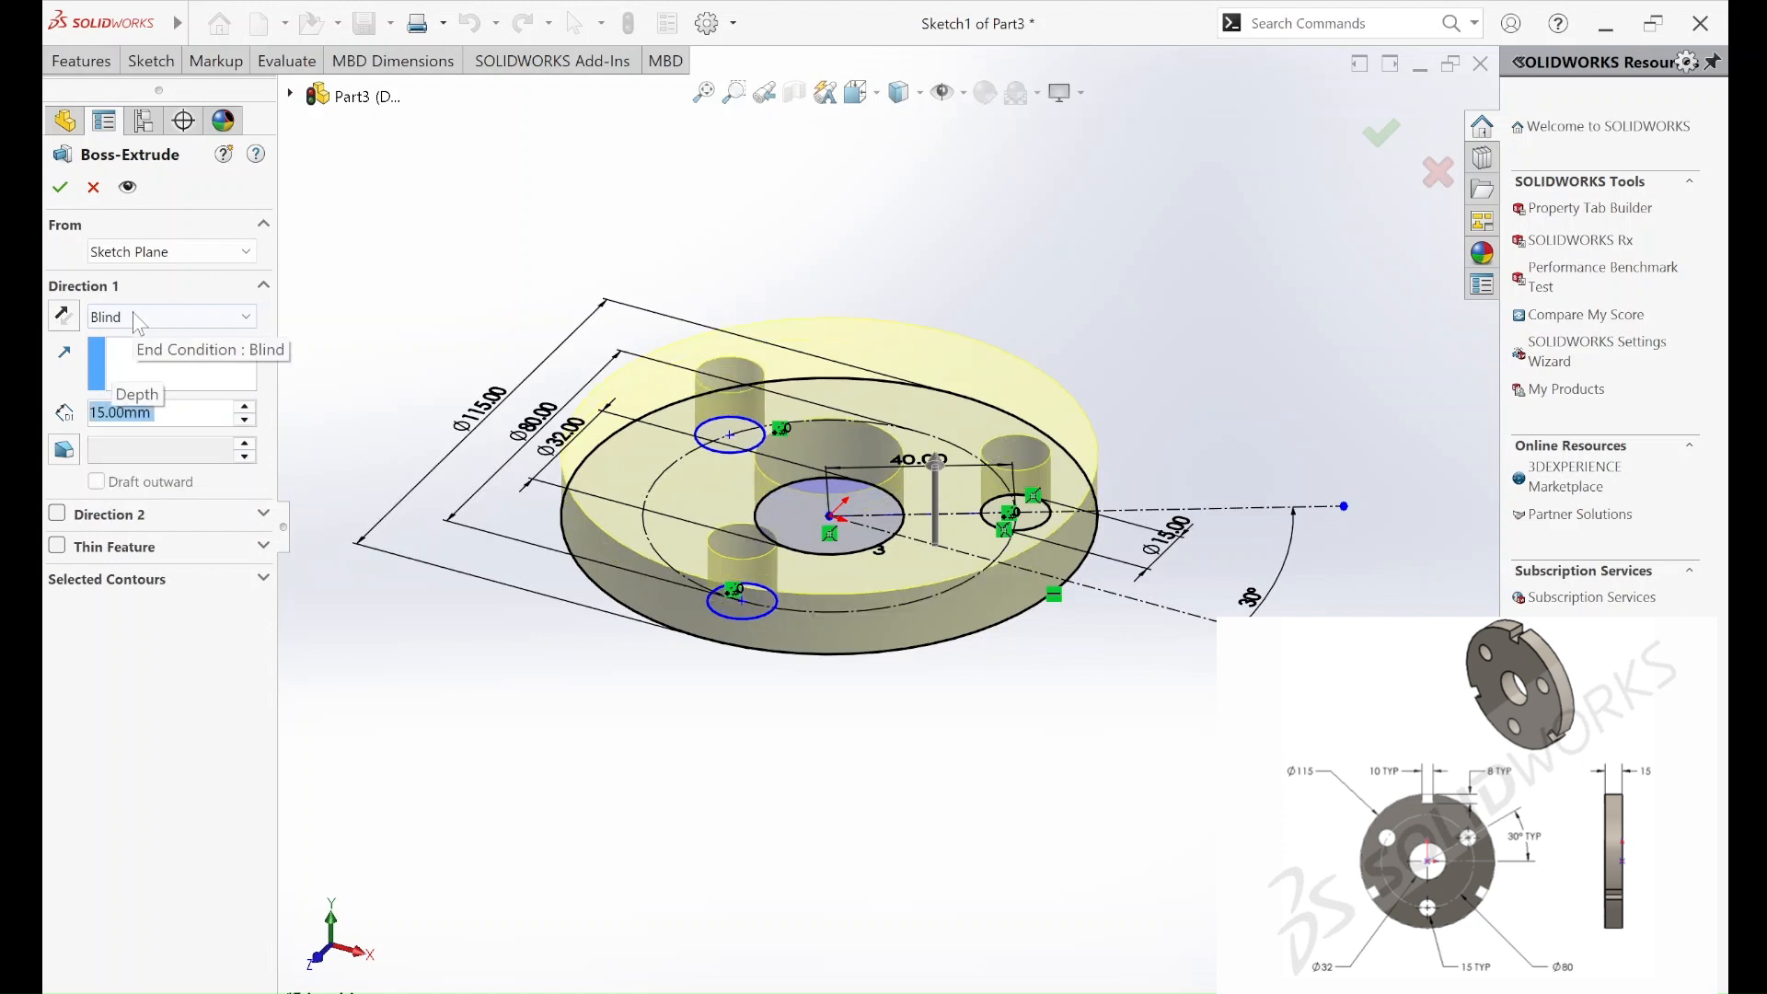
click(60, 188)
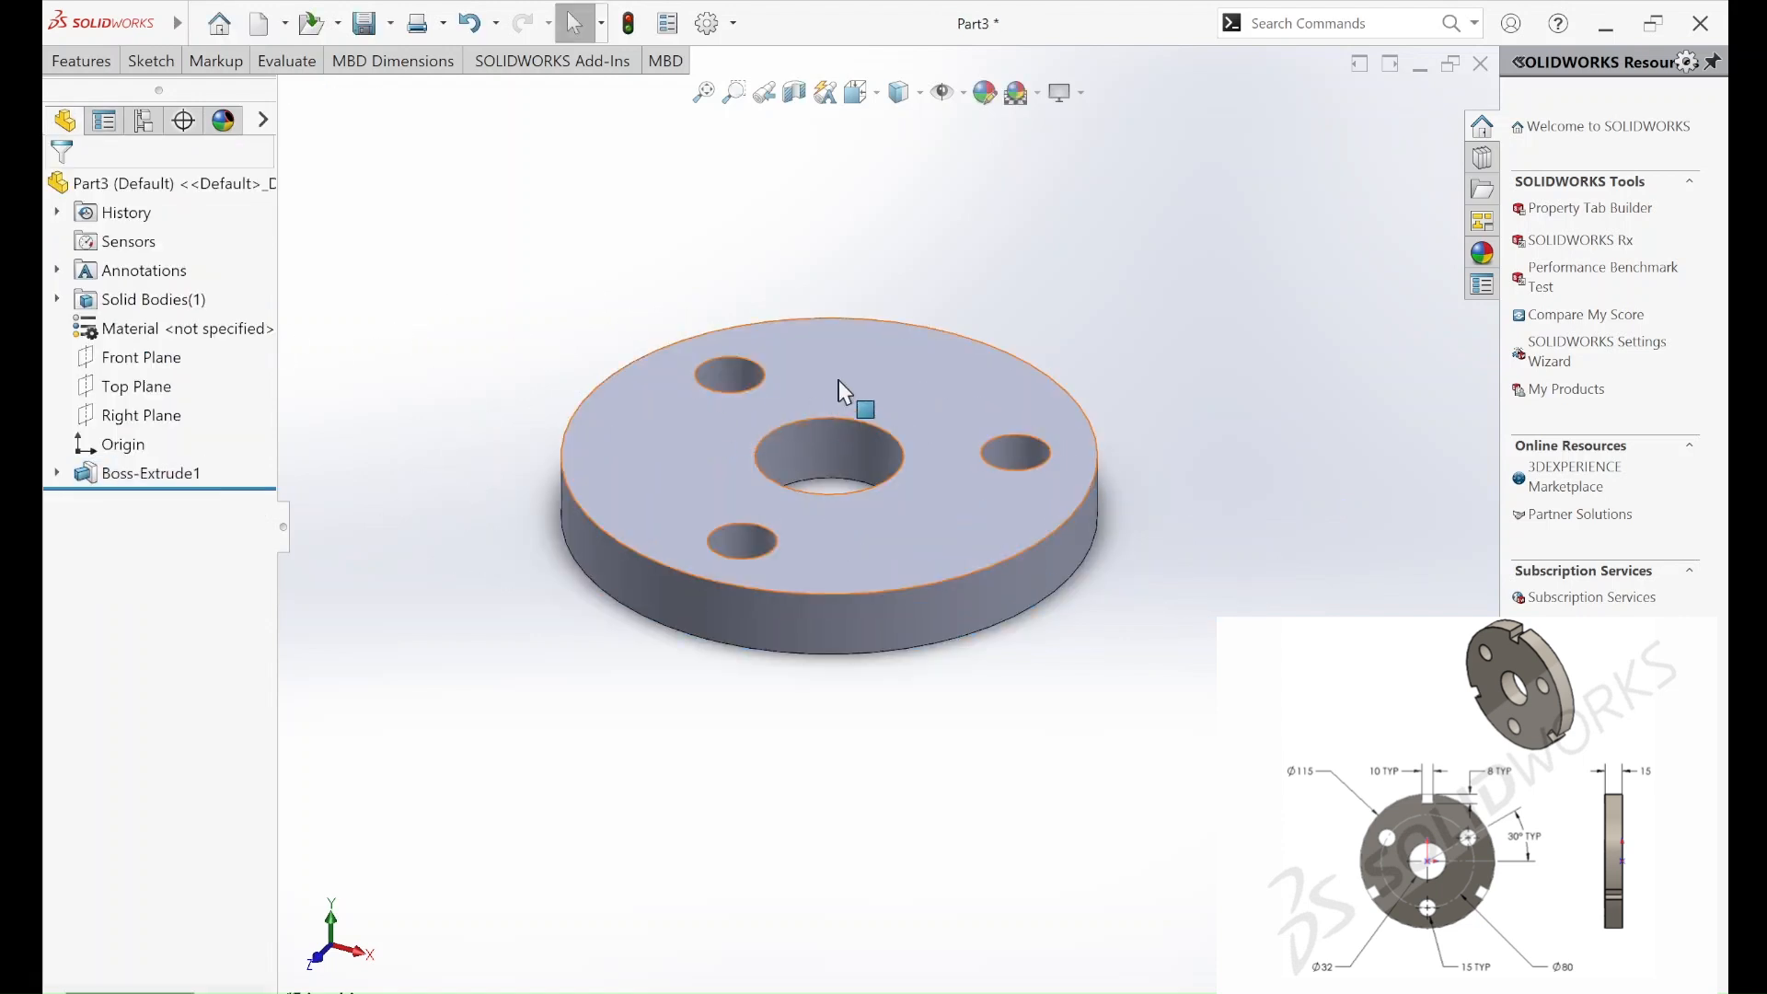
- On the disc's upper face, sketch a center rectangle about 12 mm by 25 mm, centred on the outer edge directly above the origin
click(838, 380)
click(149, 60)
click(70, 103)
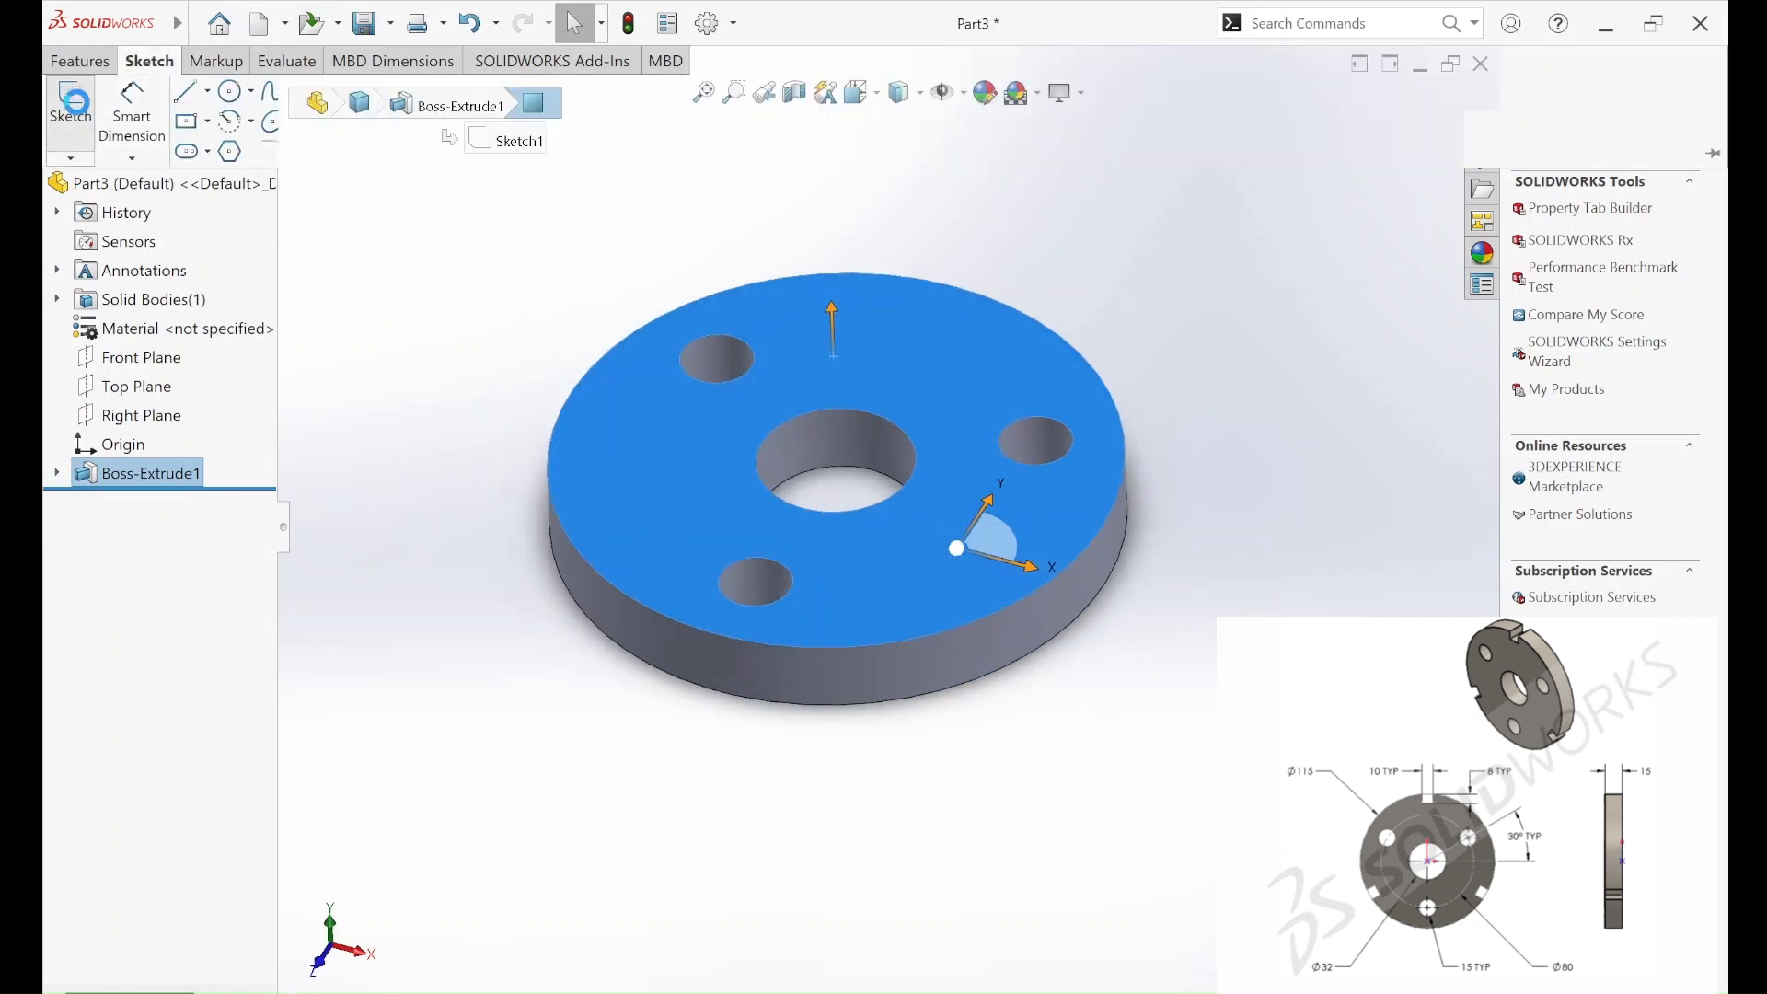
click(133, 63)
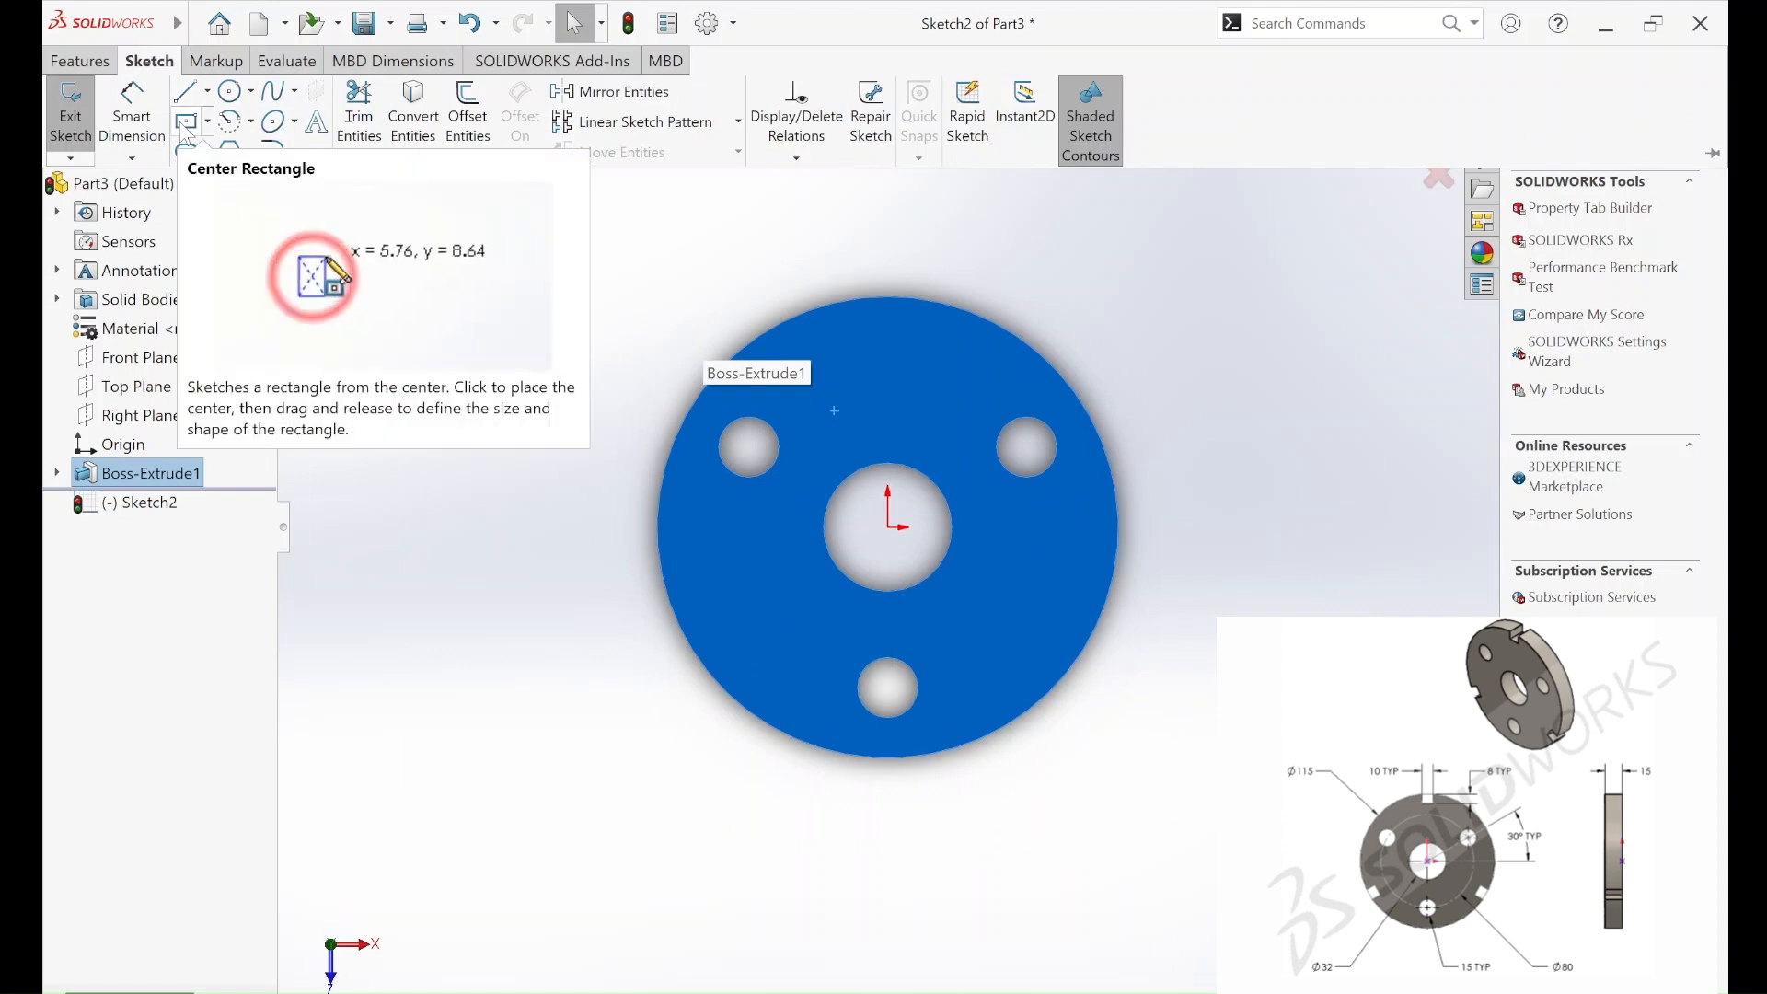
click(185, 124)
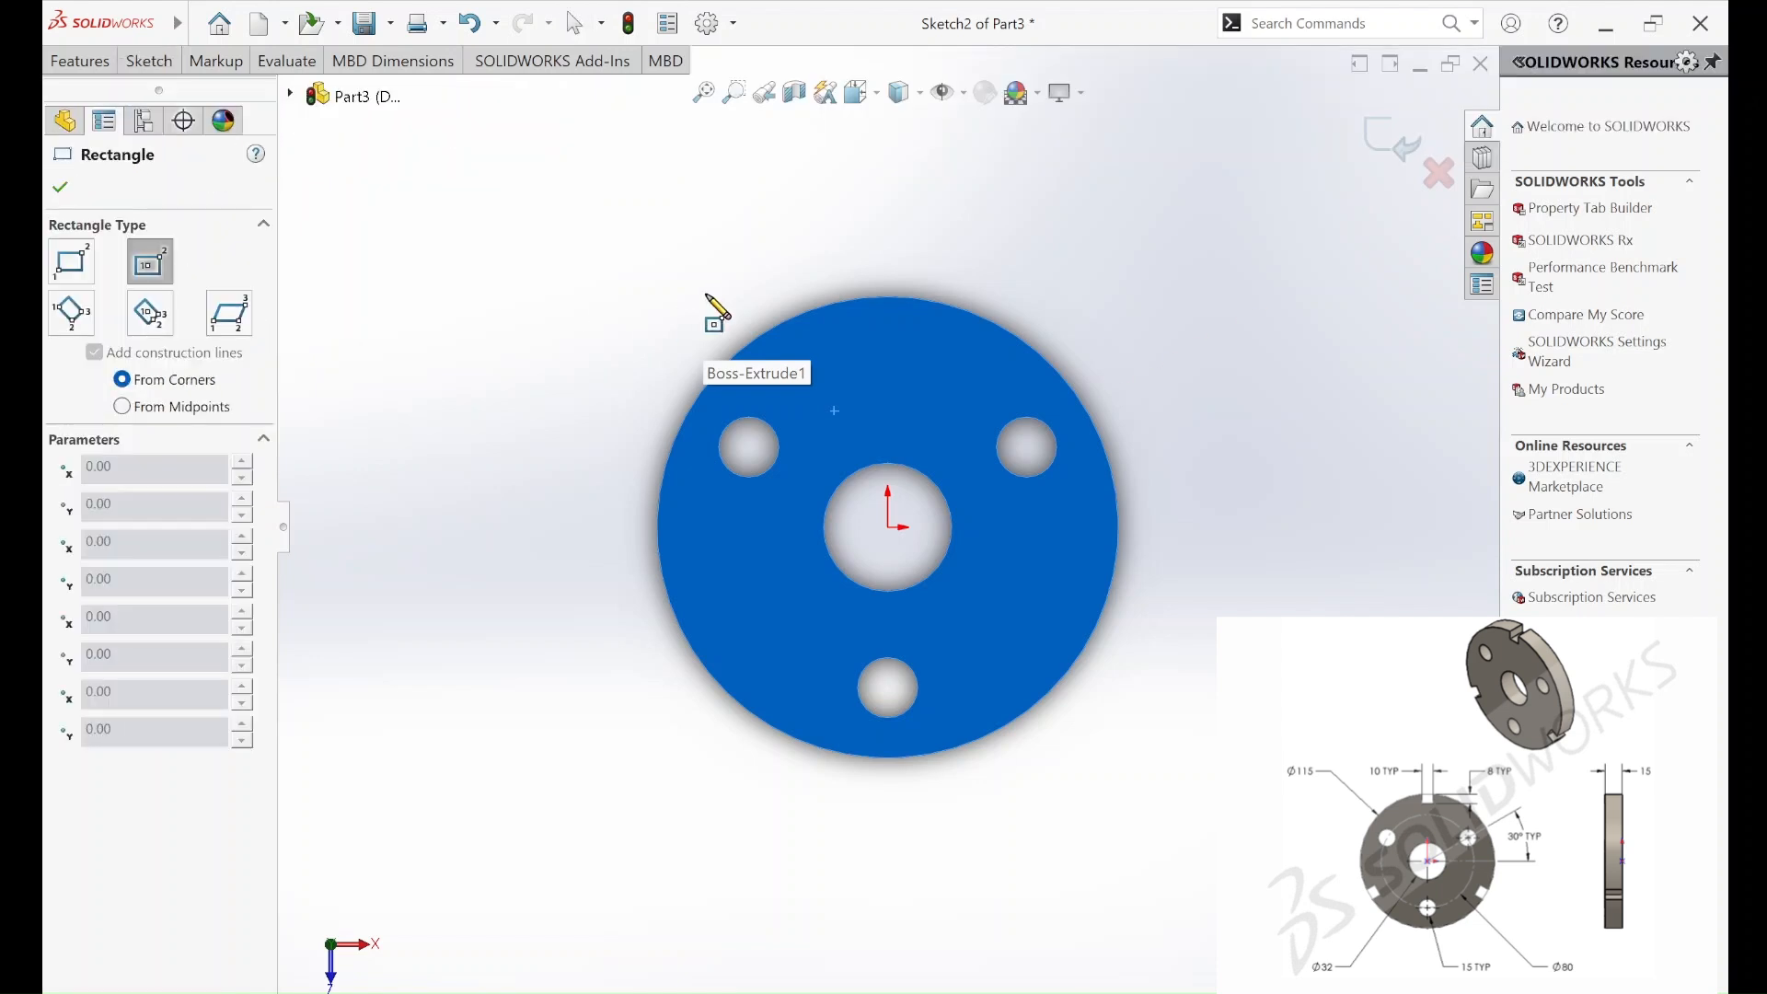
click(887, 296)
click(913, 346)
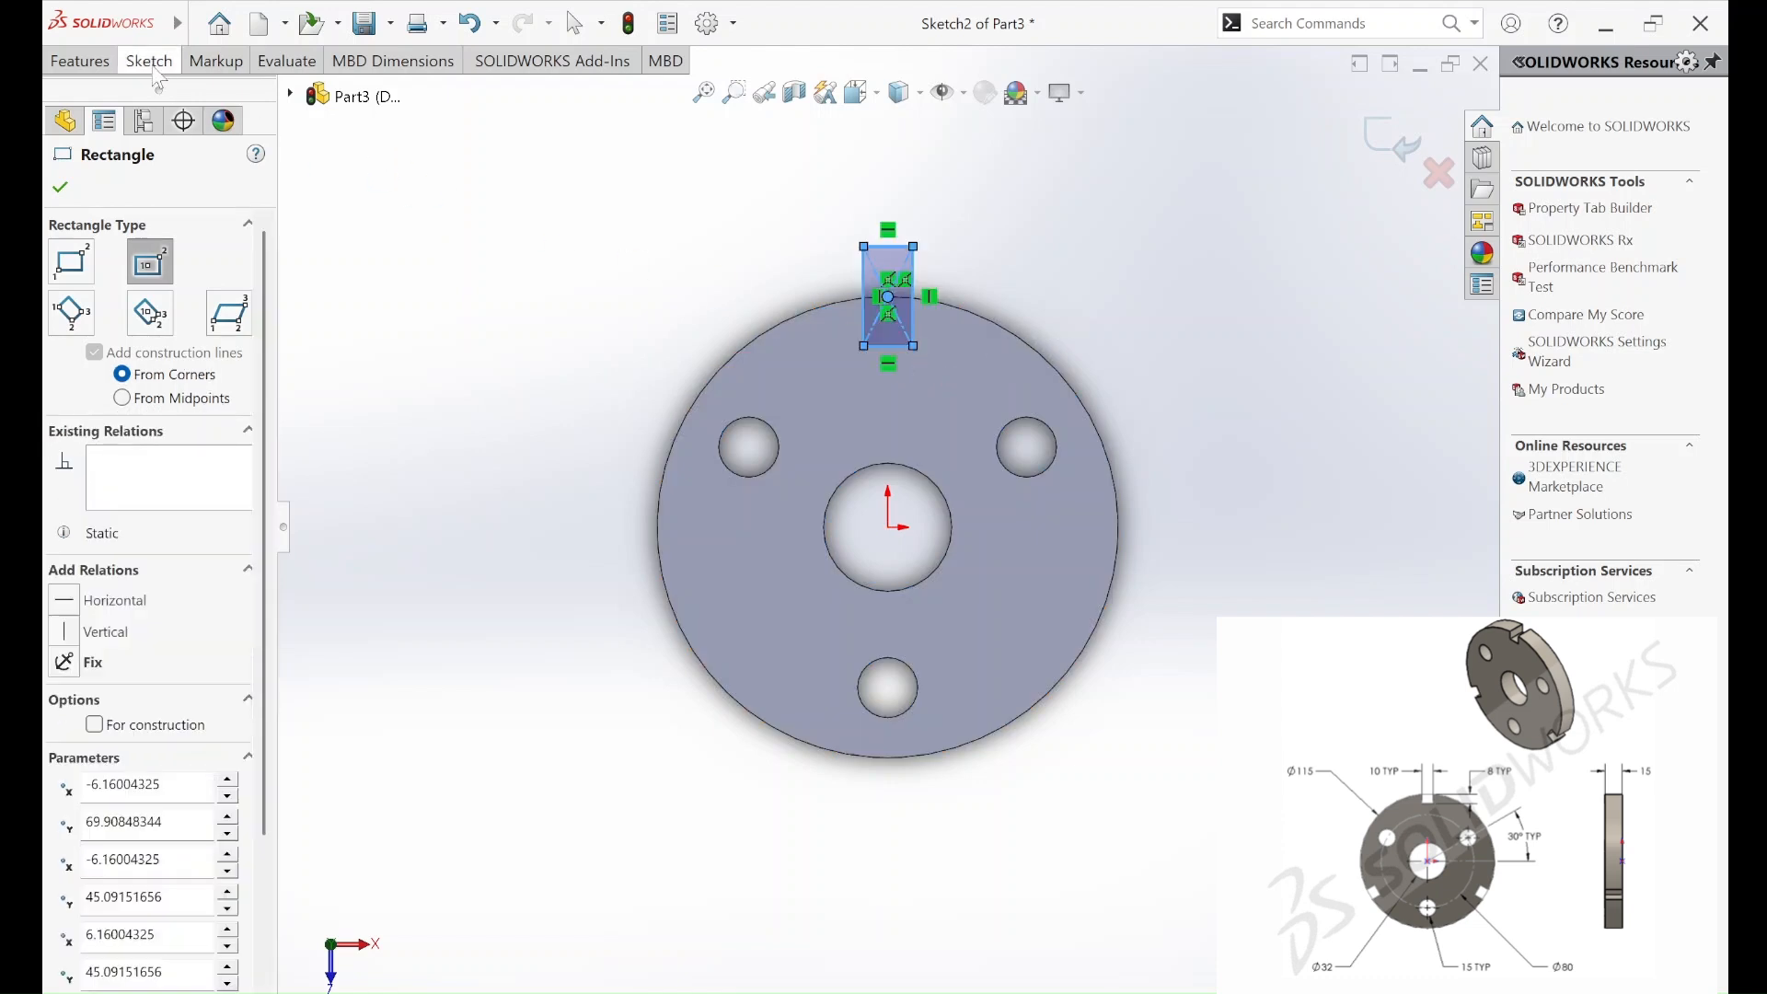
- Dimension the rectangle's width to 10 mm
click(155, 70)
key(Escape)
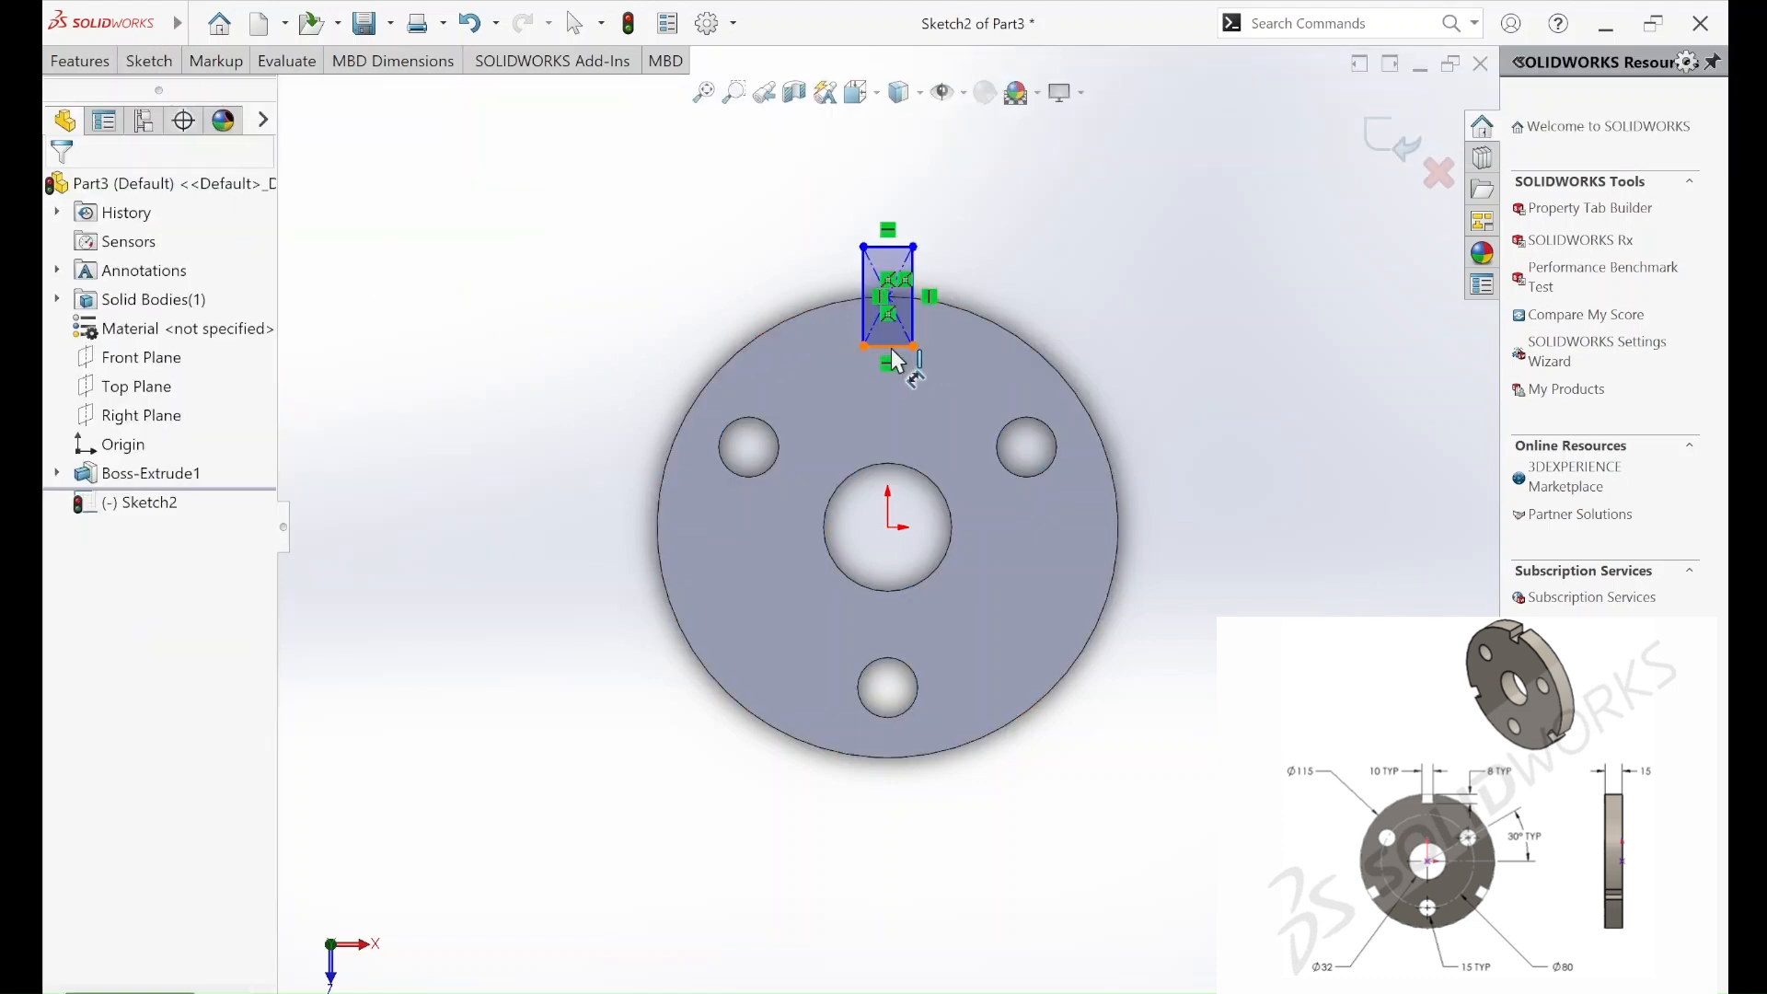
click(888, 347)
scroll(892, 362, down, 3)
key(Escape)
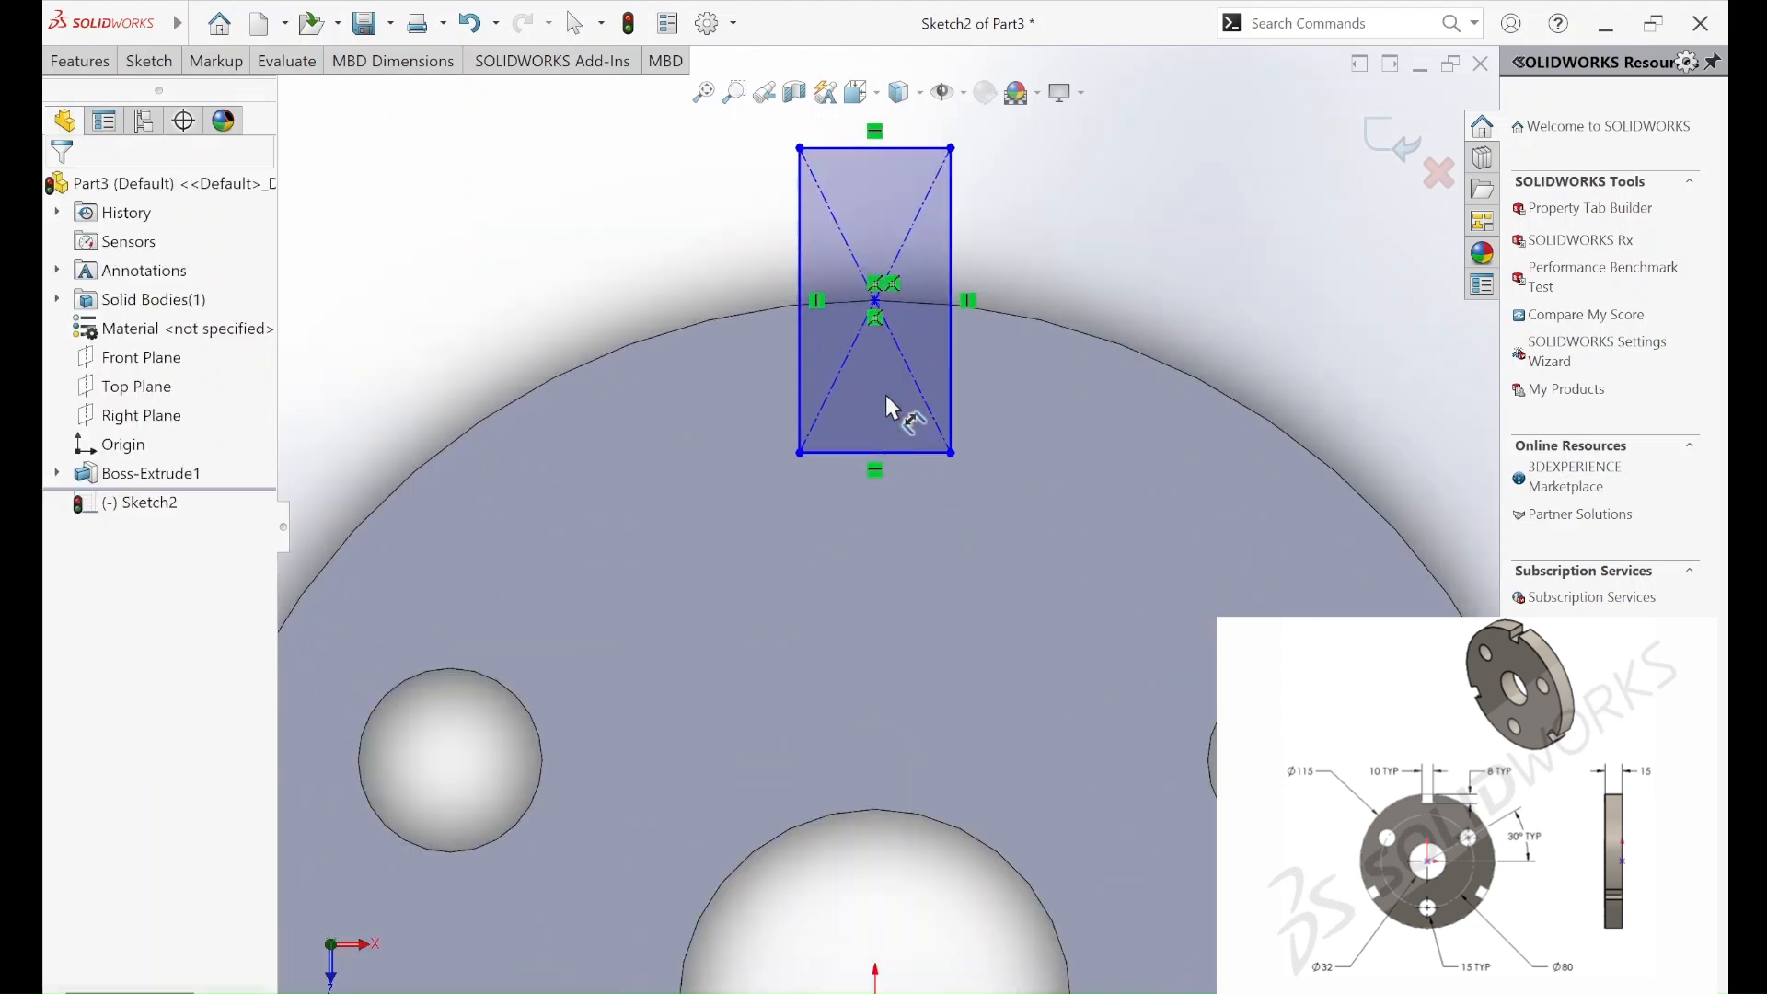
click(860, 453)
click(858, 539)
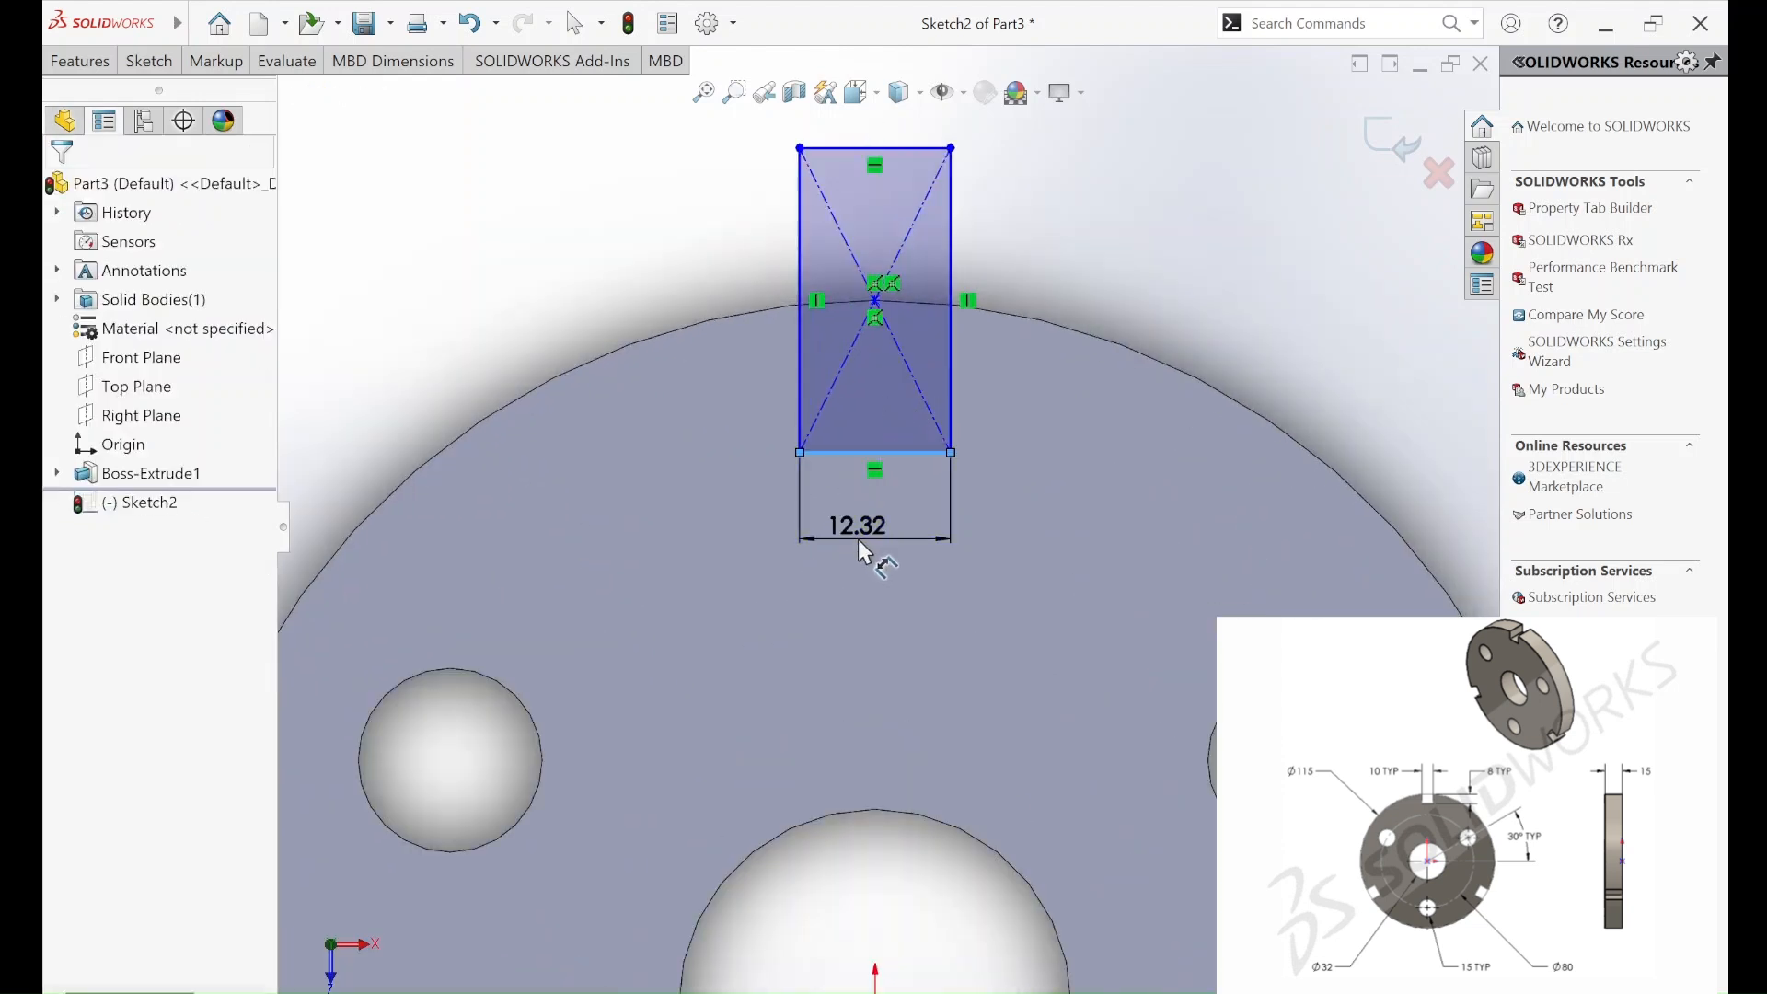
text(10)
key(Return)
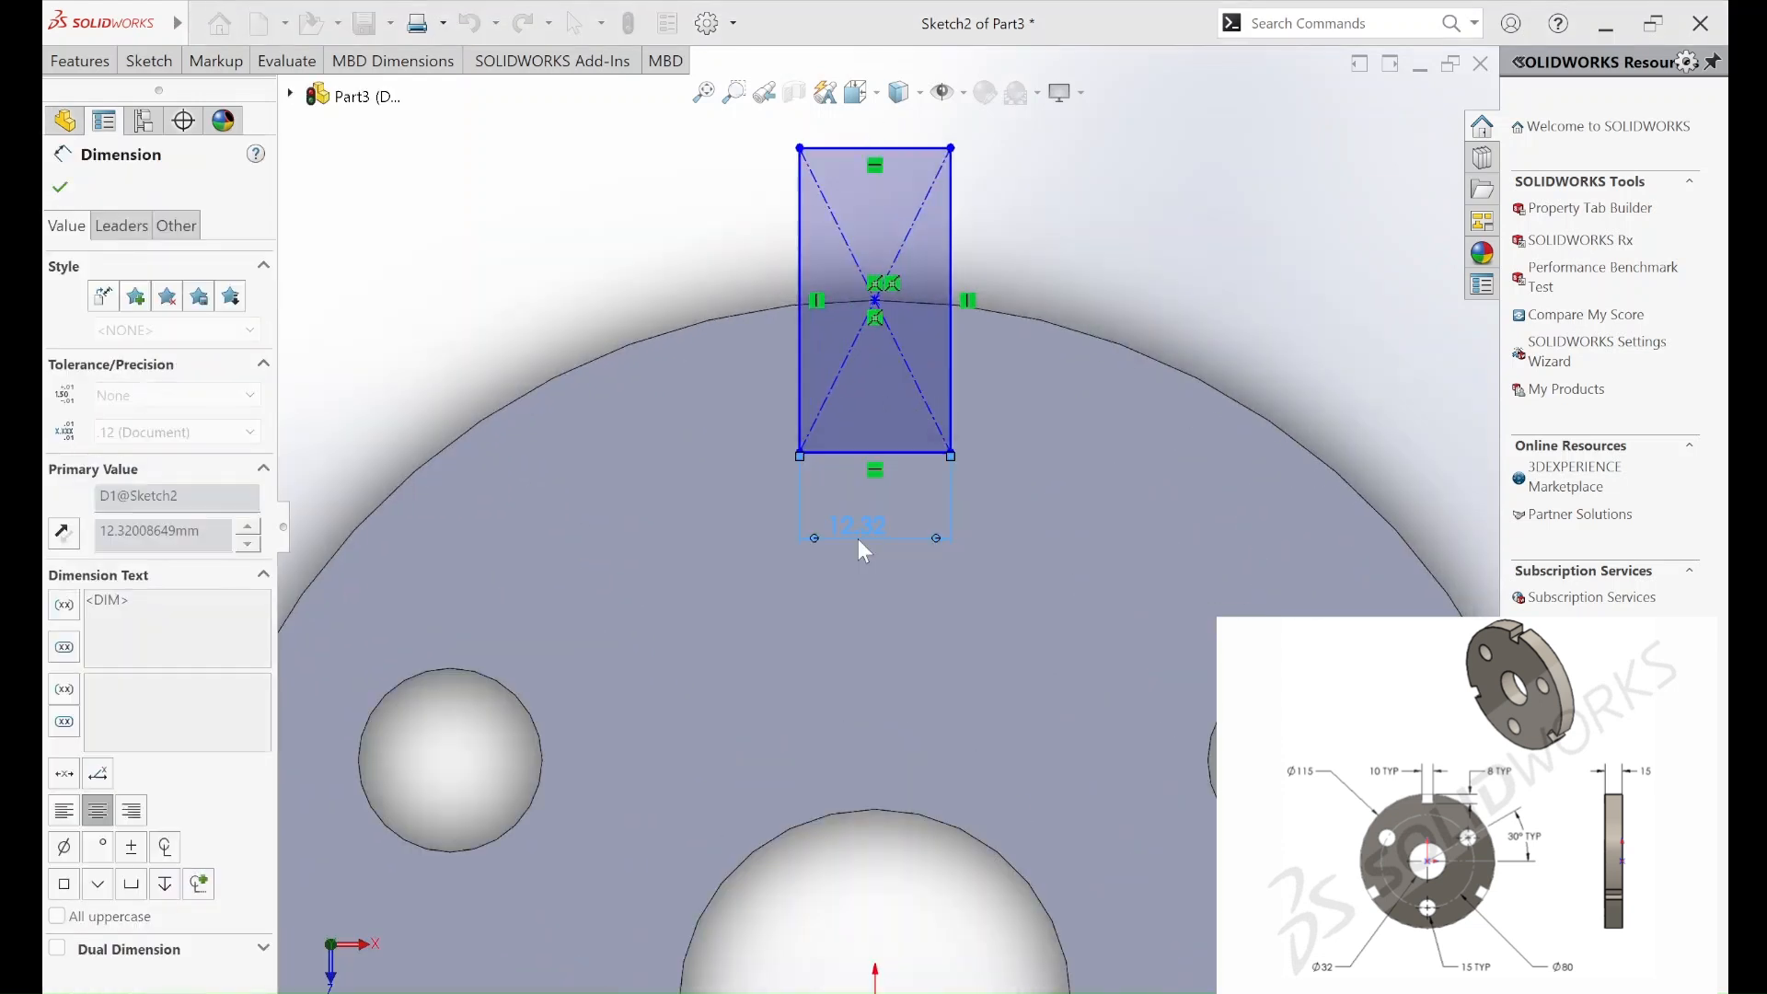
- Dimension the distance from the rectangle's centre point to its lower edge to 8 mm
click(874, 301)
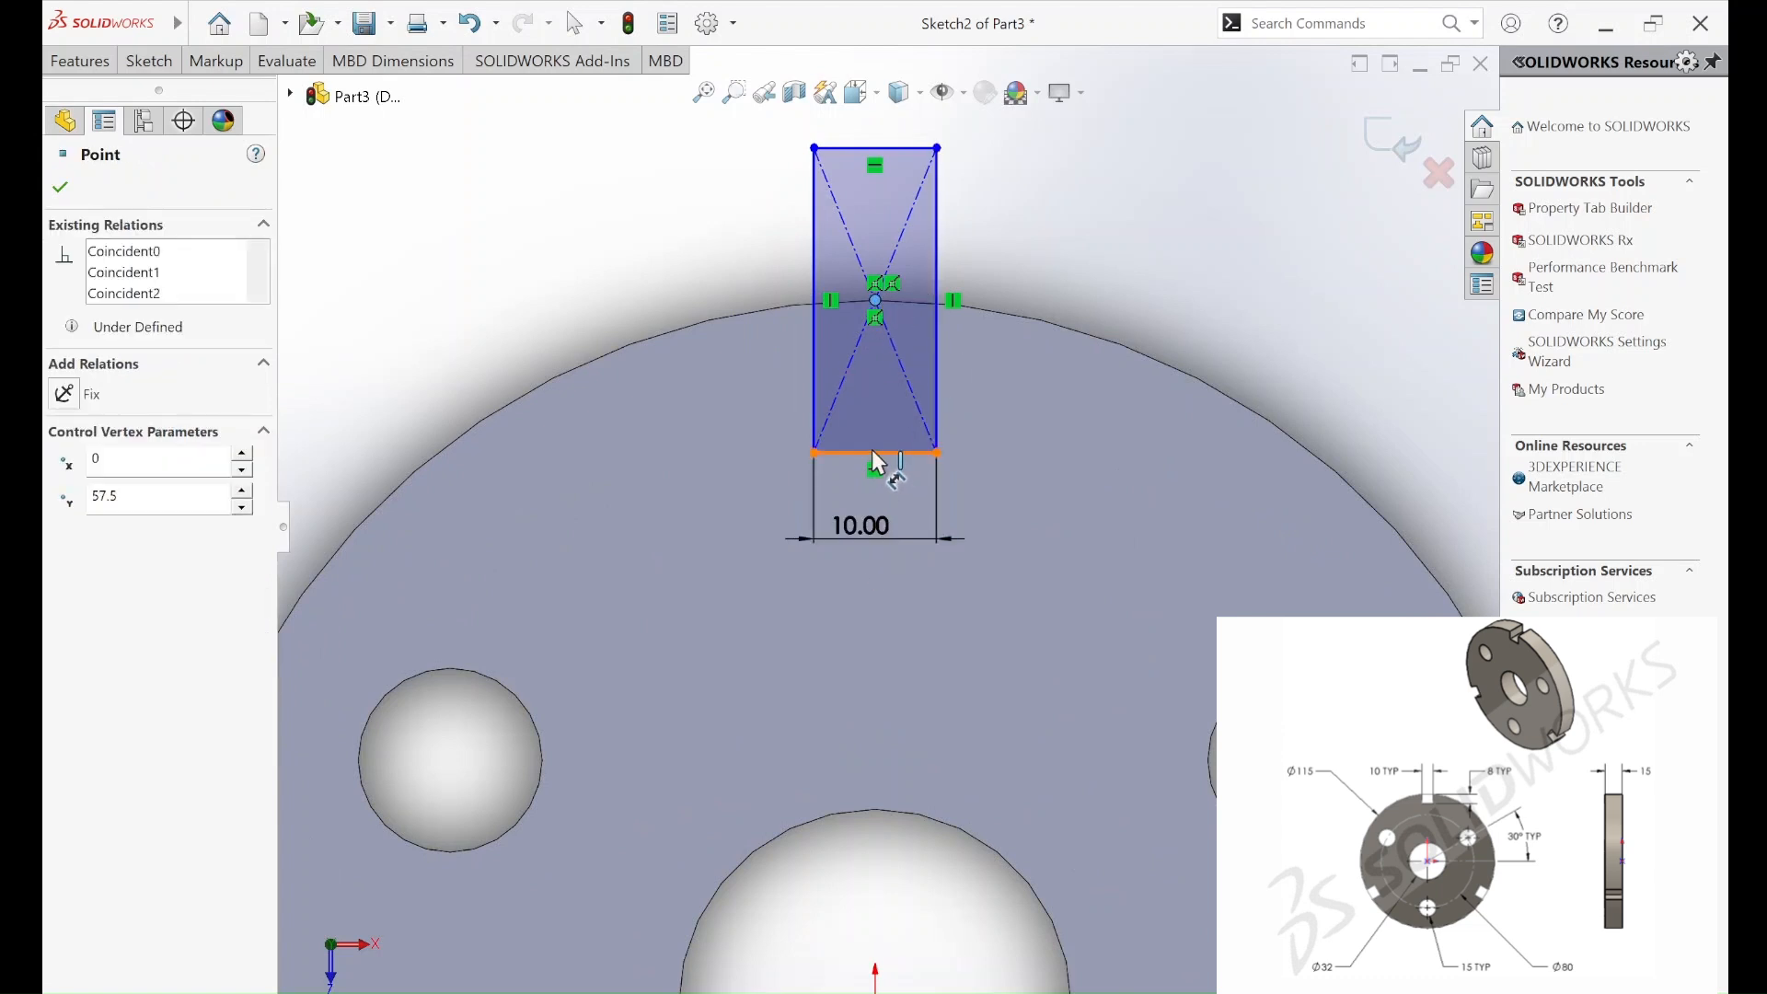
click(873, 451)
click(875, 301)
click(1090, 418)
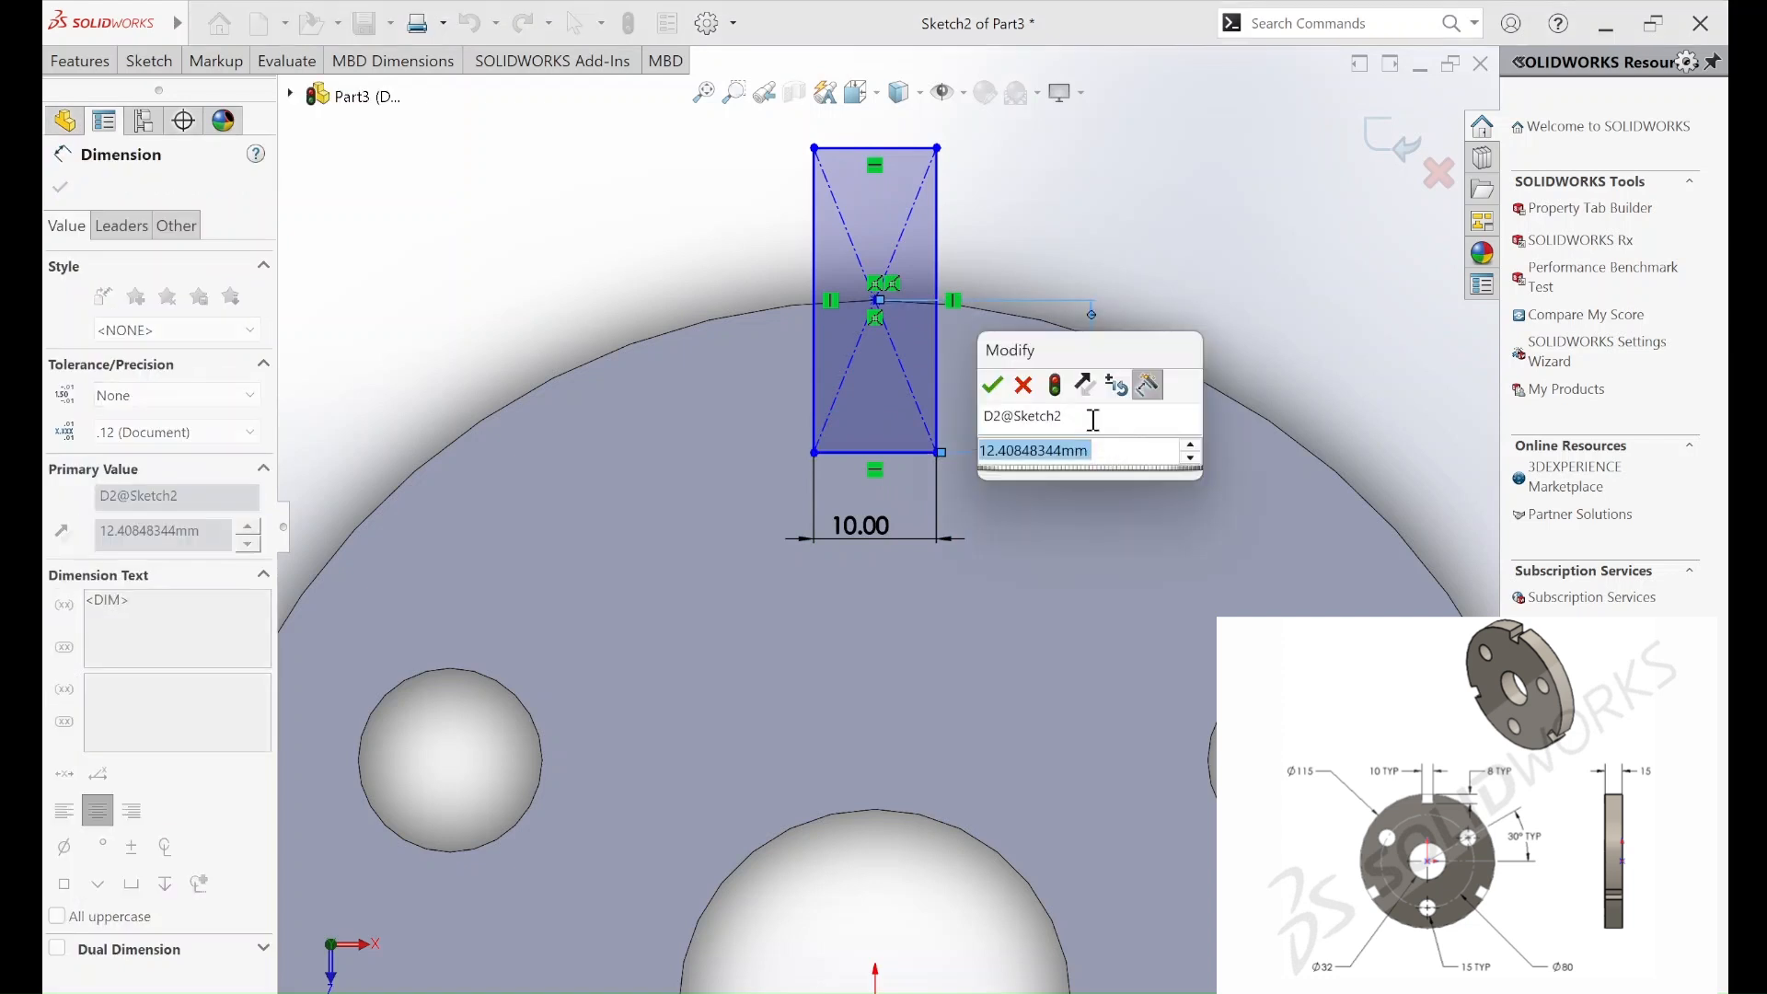
text(8)
key(Return)
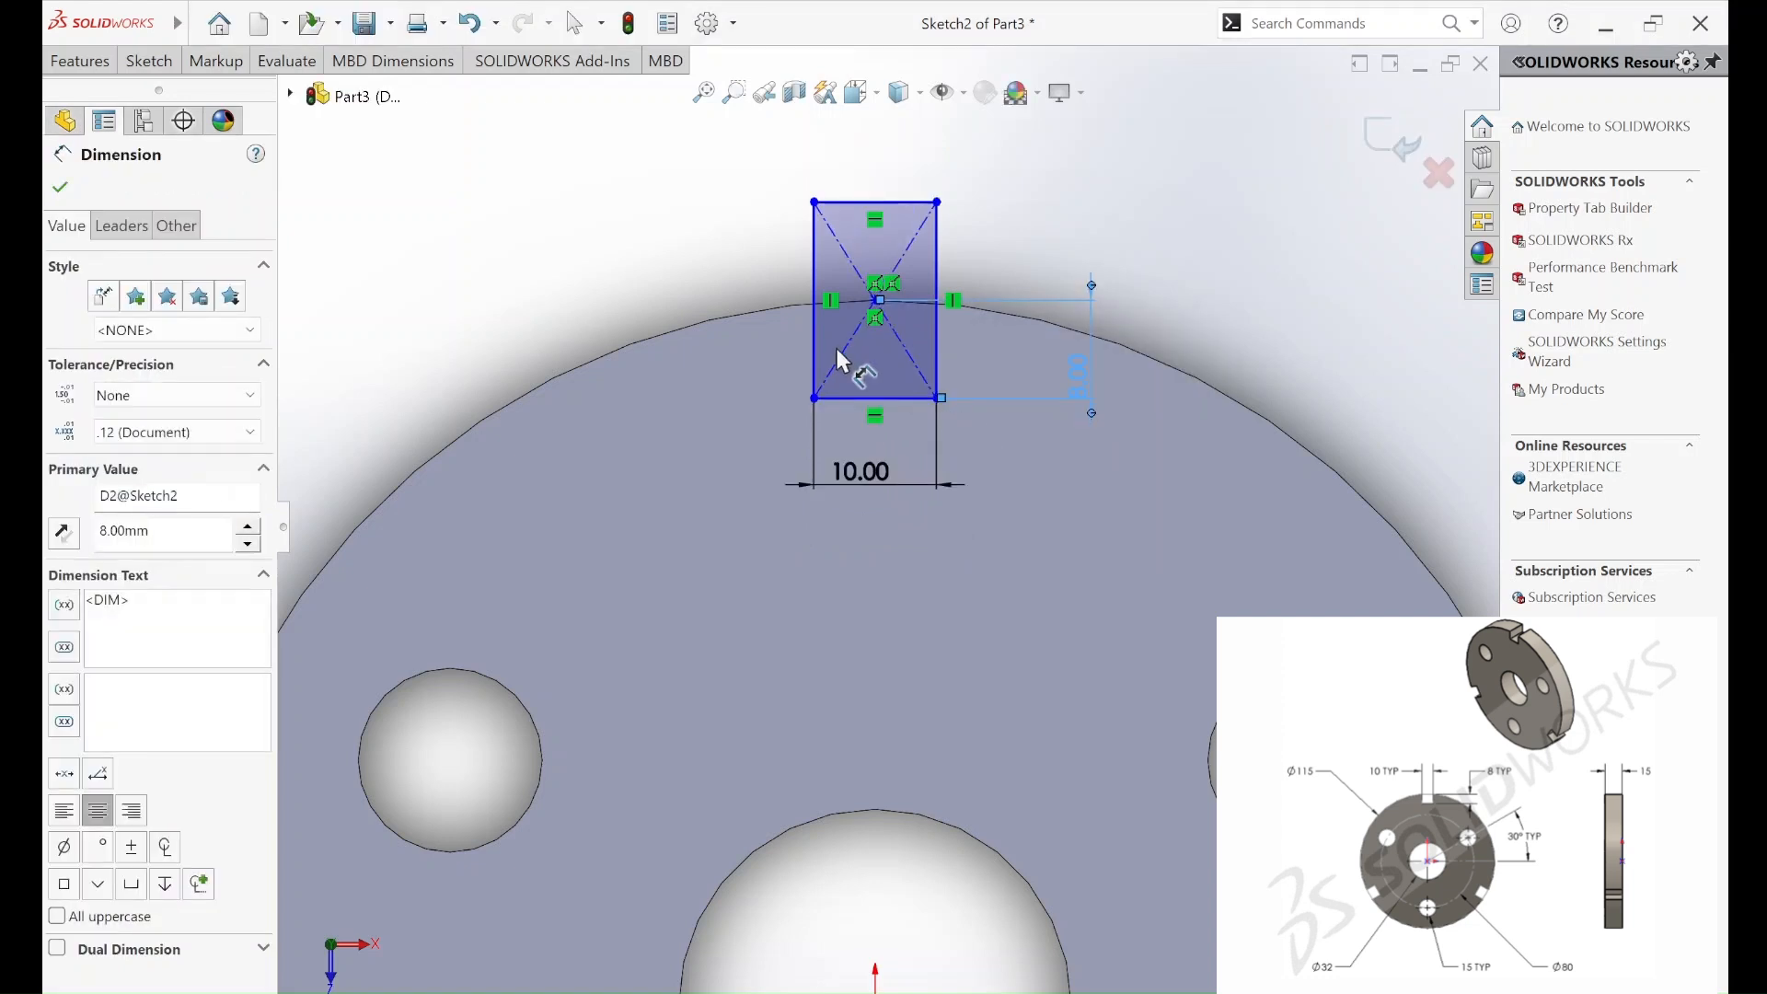
scroll(1245, 292, up, 2)
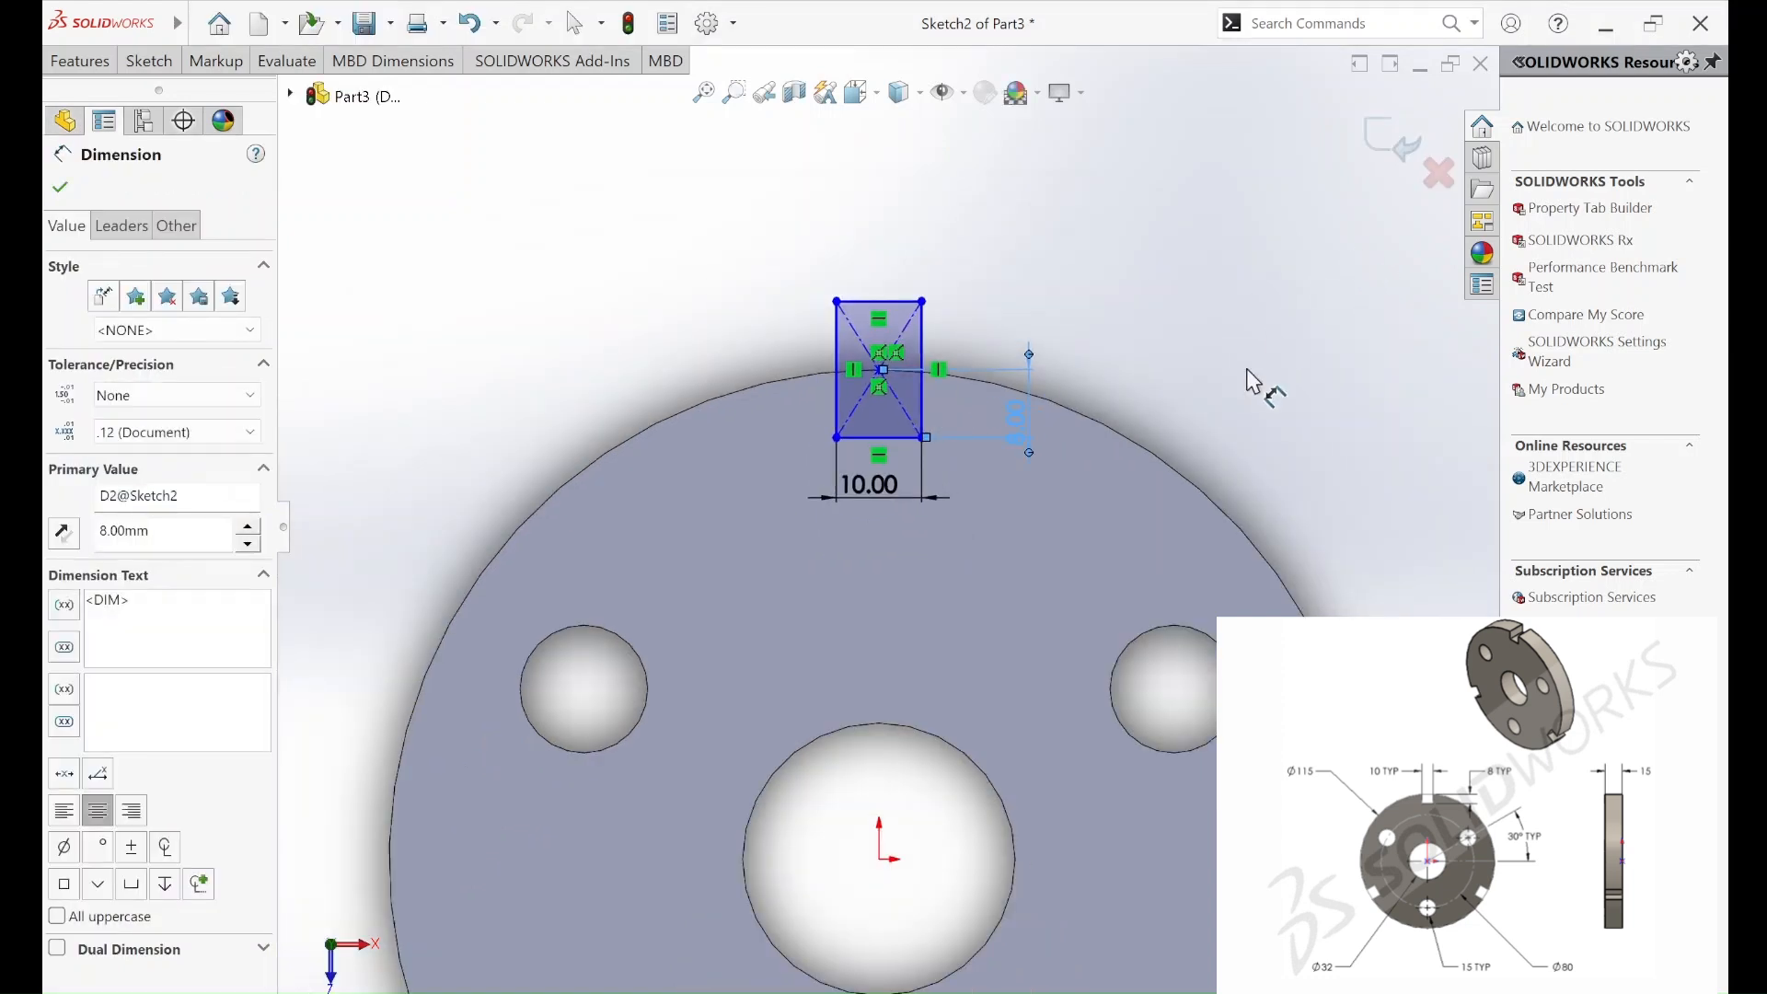
click(61, 189)
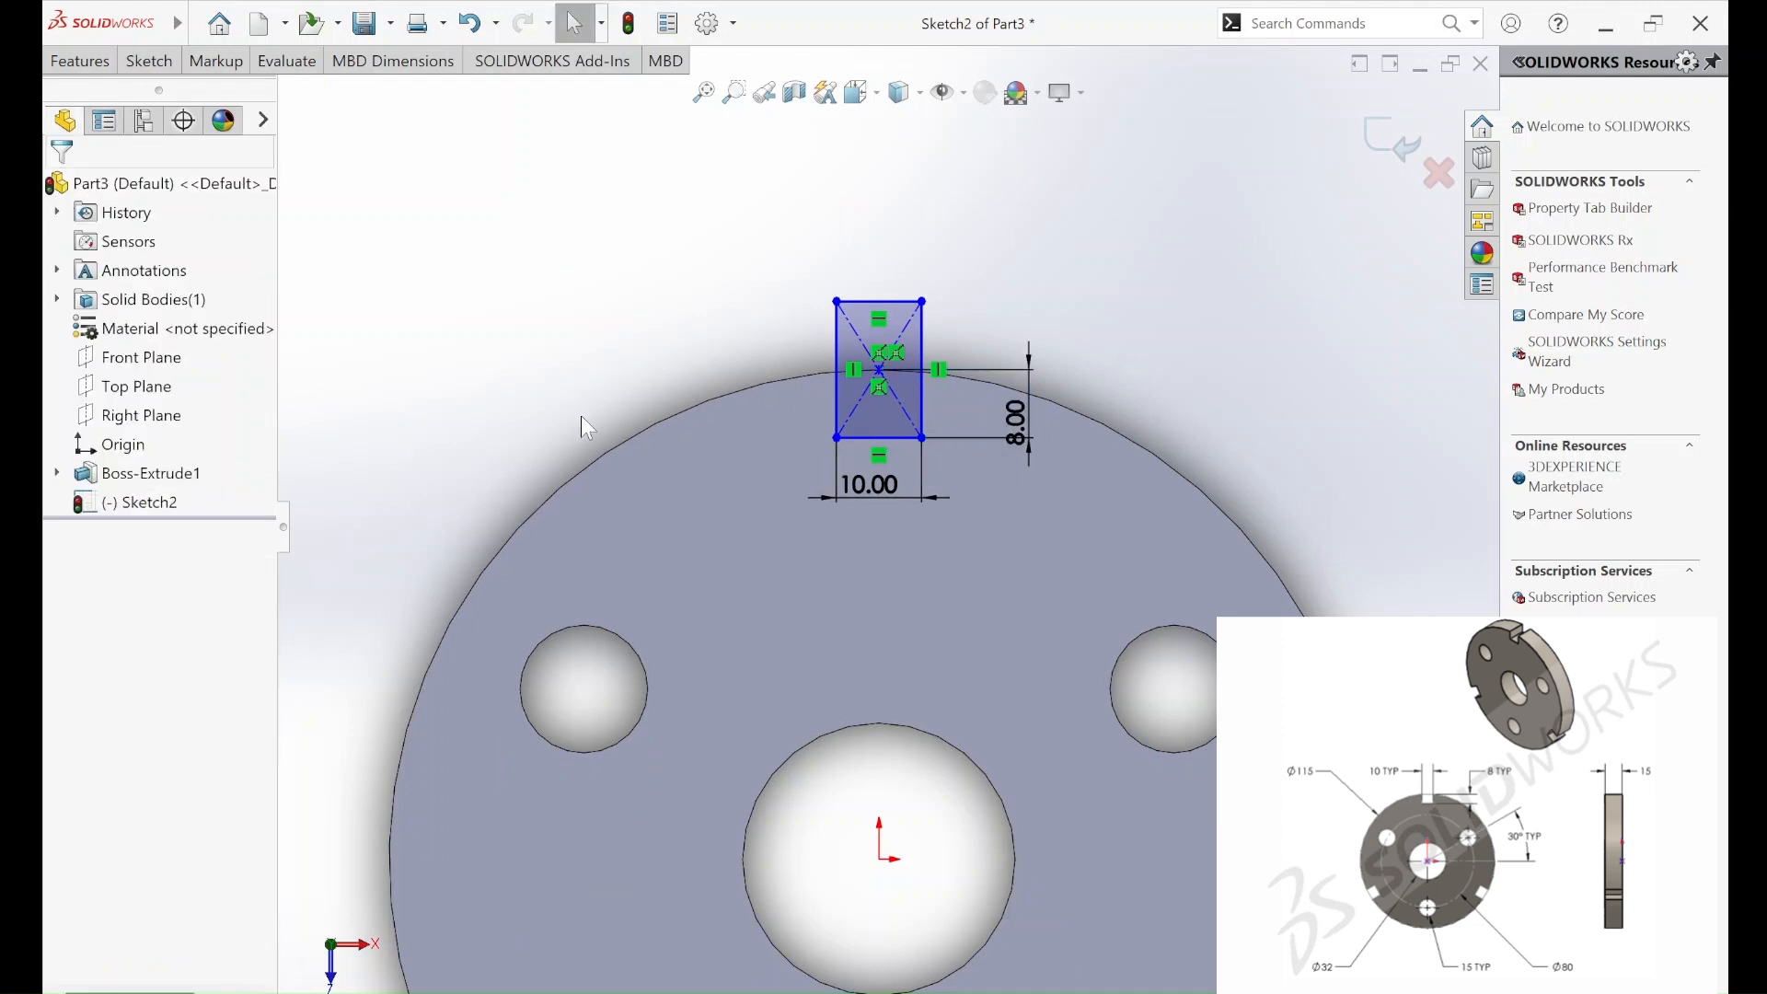
scroll(902, 379, down, 3)
scroll(874, 551, down, 2)
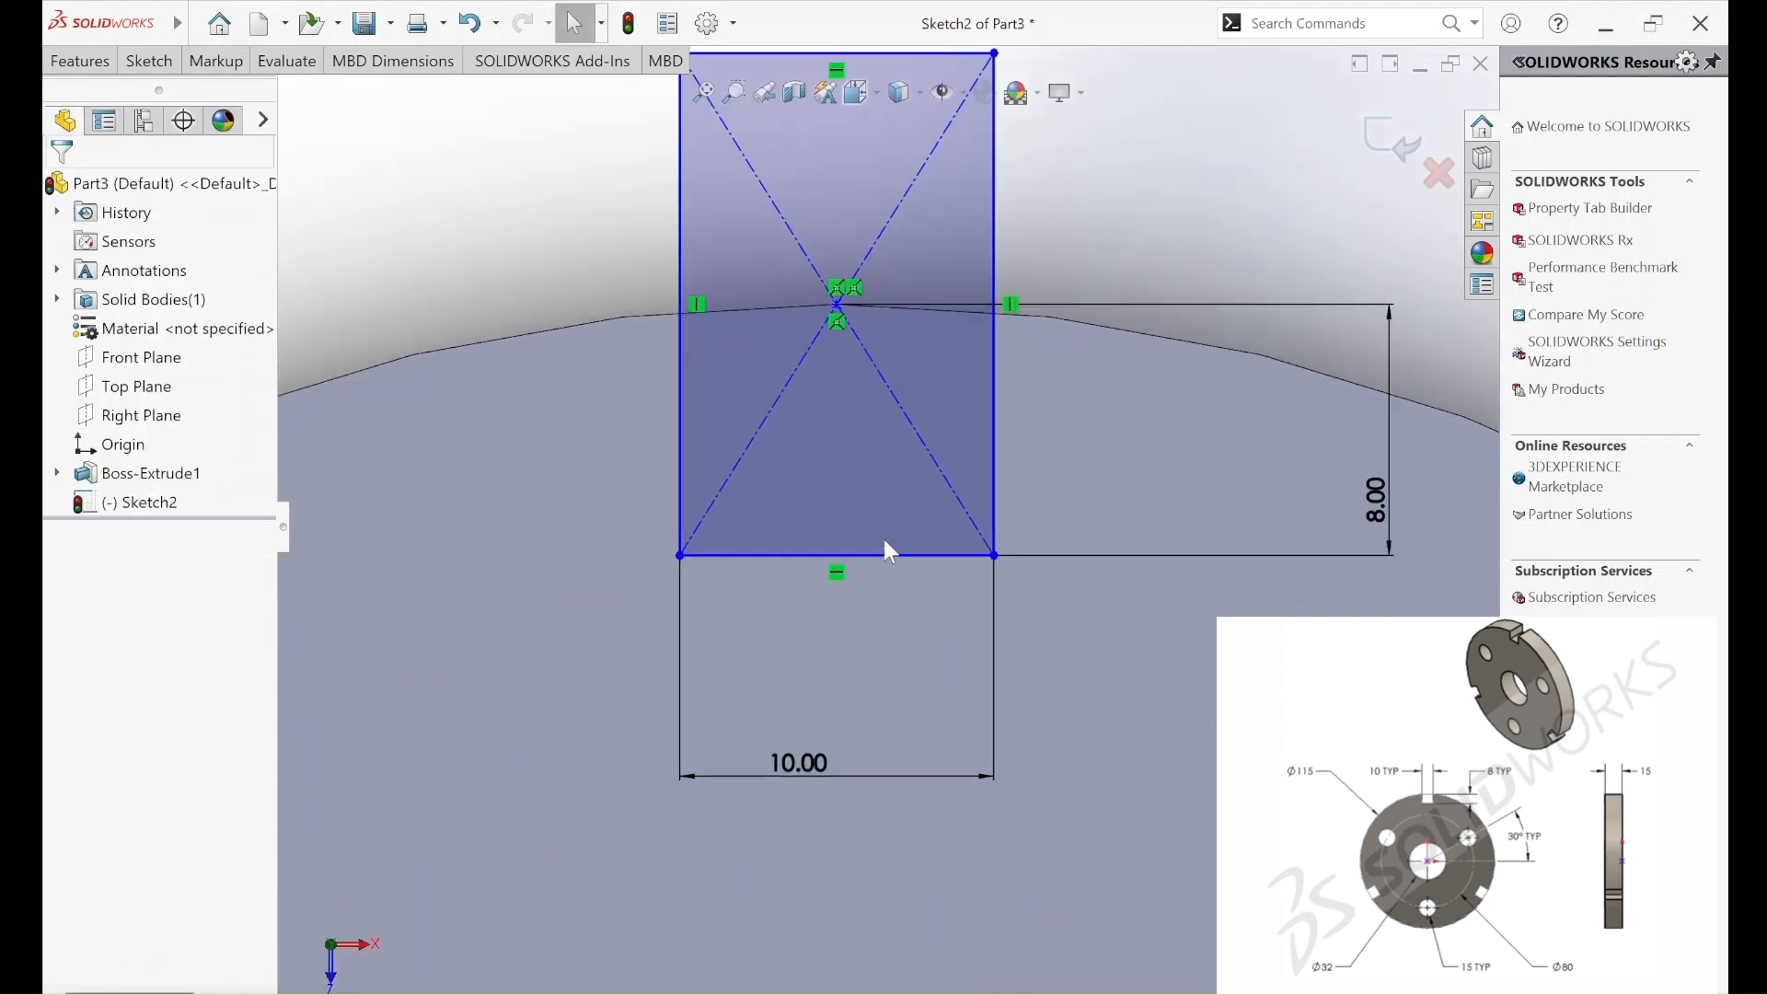
scroll(837, 497, up, 5)
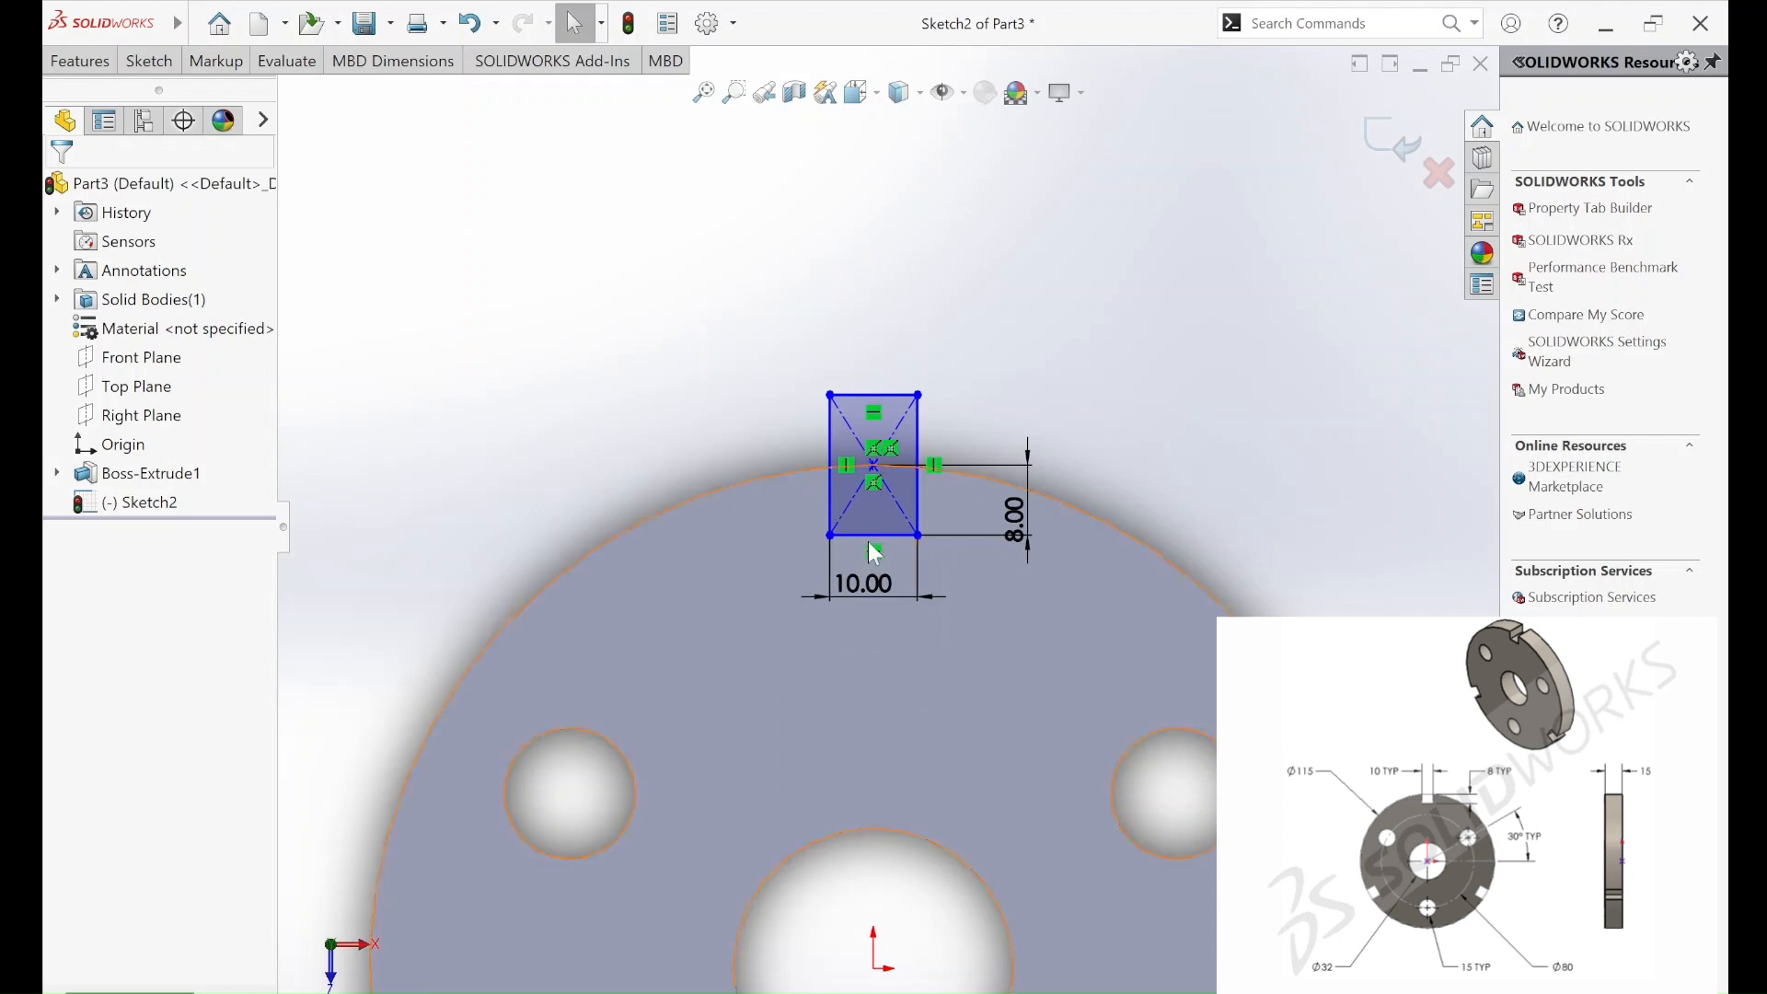
scroll(868, 515, down, 5)
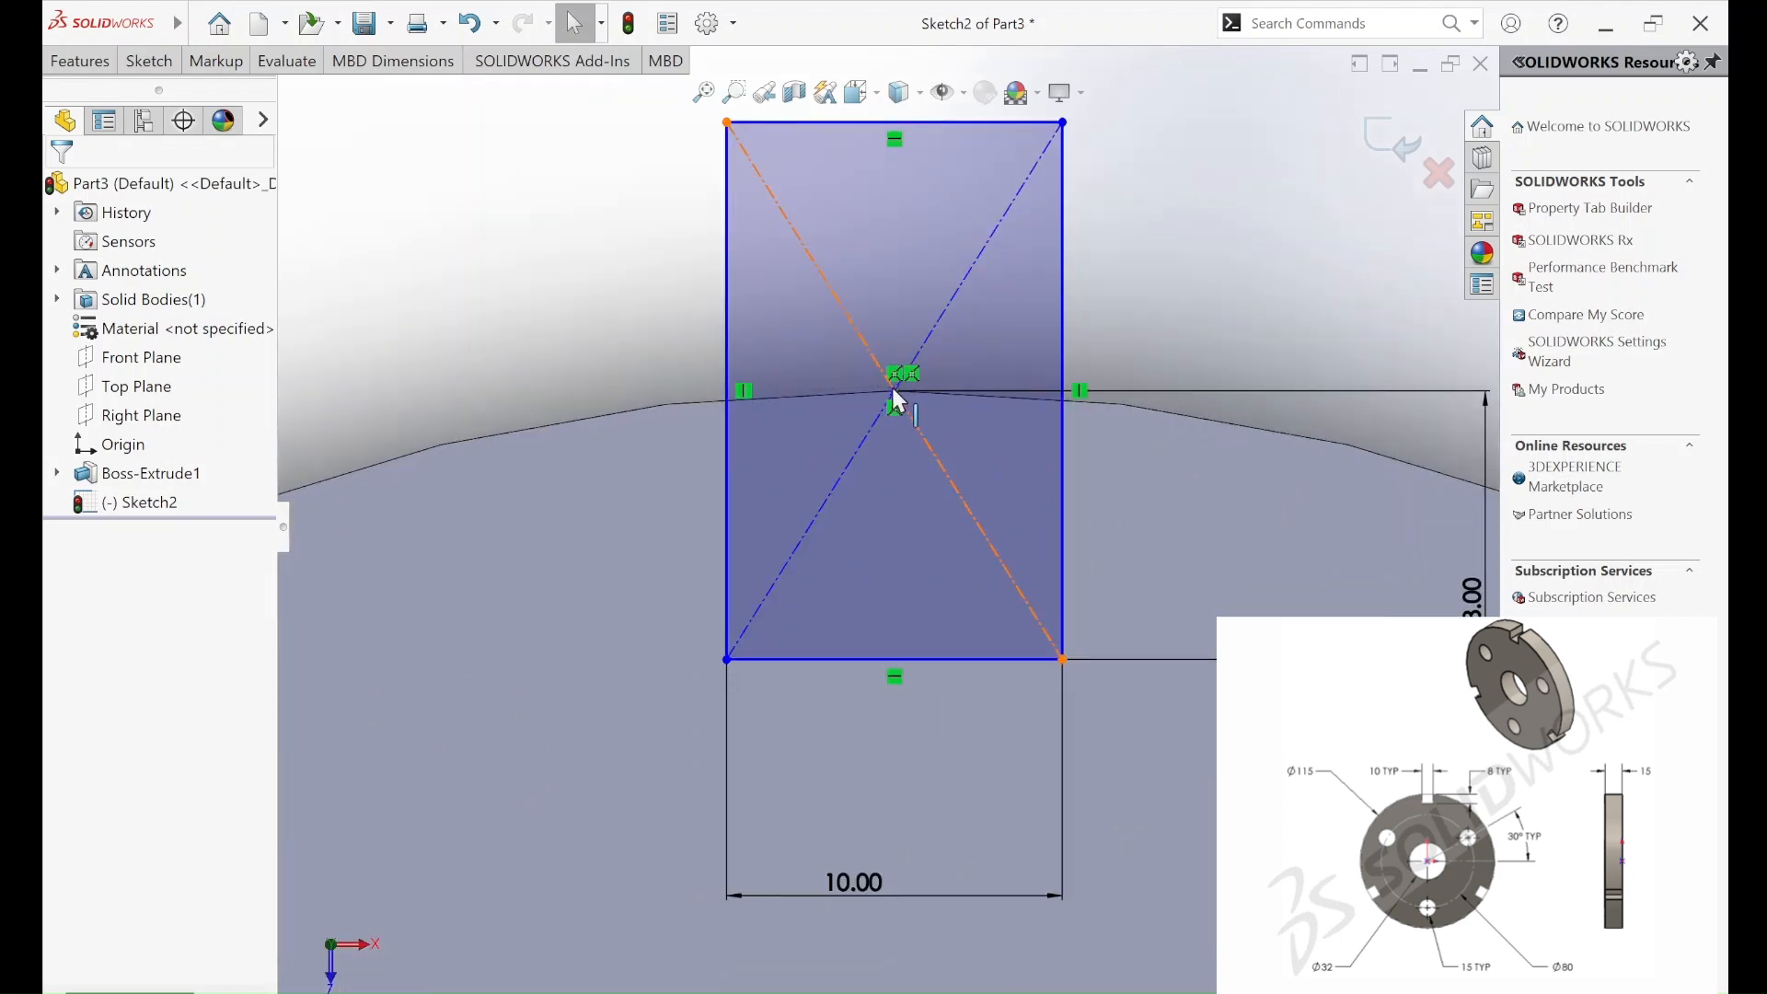
mouse_move(896, 402)
mouse_down()
mouse_move(853, 402)
mouse_move(915, 402)
mouse_move(897, 402)
mouse_up()
scroll(885, 448, up, 4)
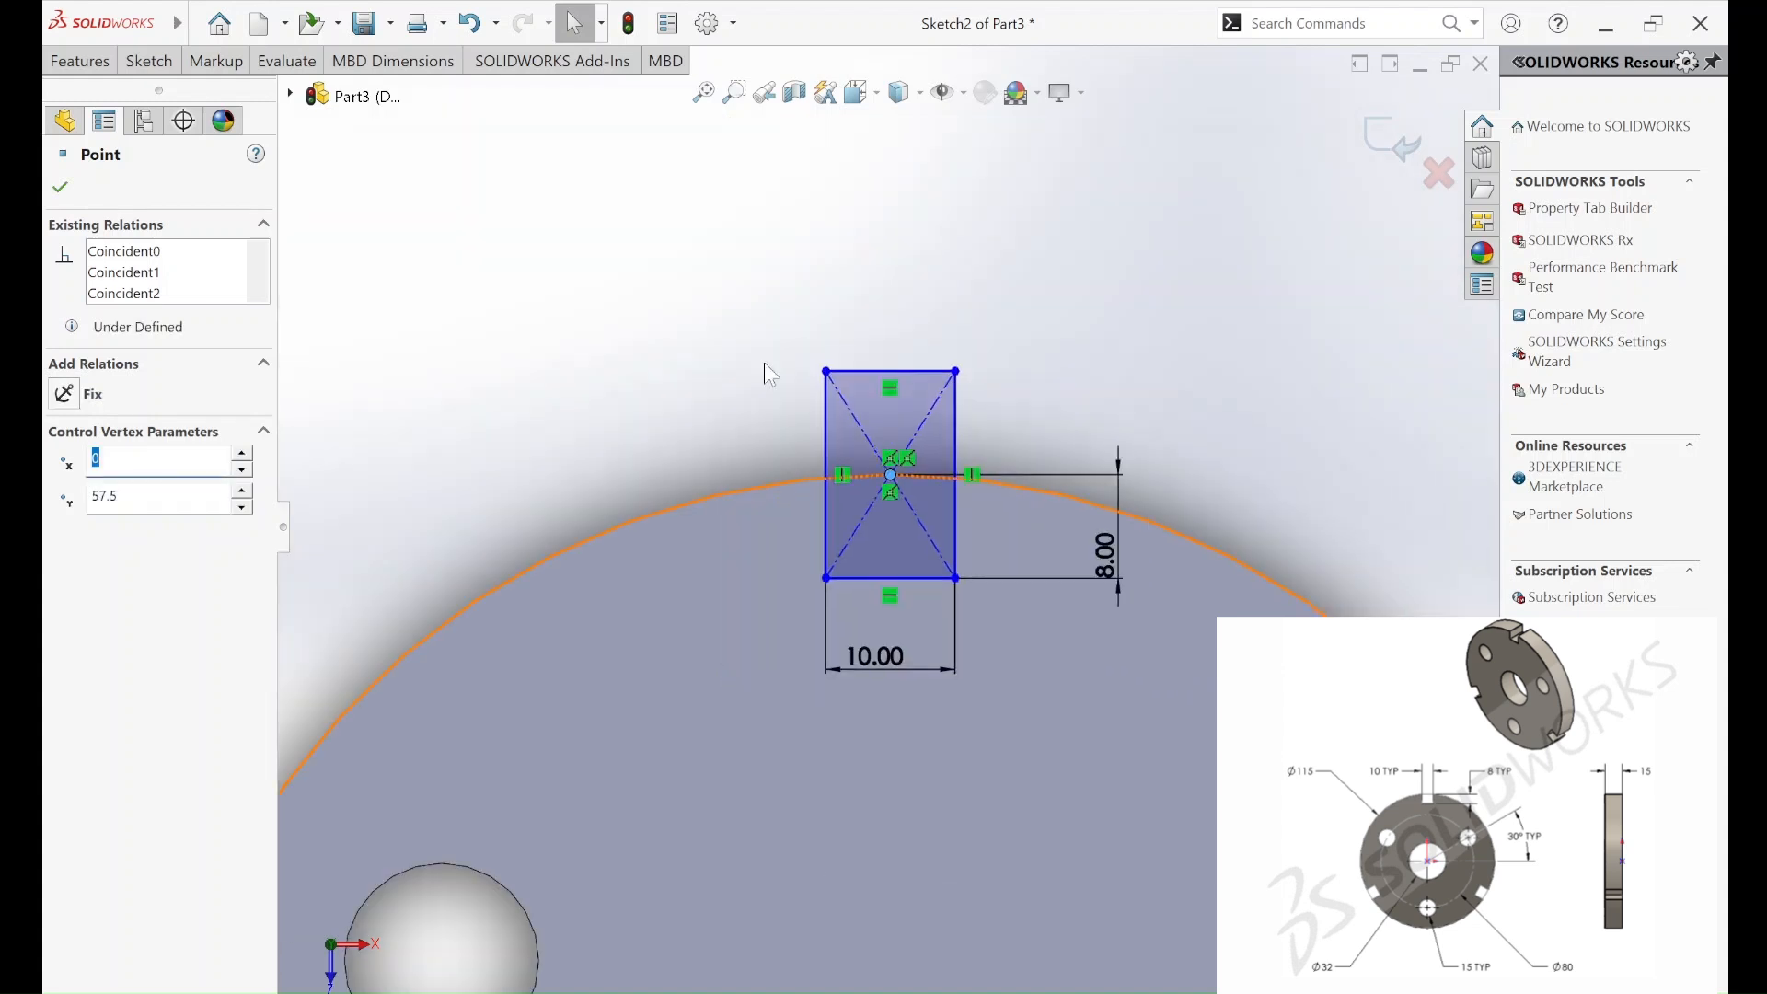
- Draw a vertical centerline about 113 mm long from the origin up through the centre of the notch rectangle
click(148, 61)
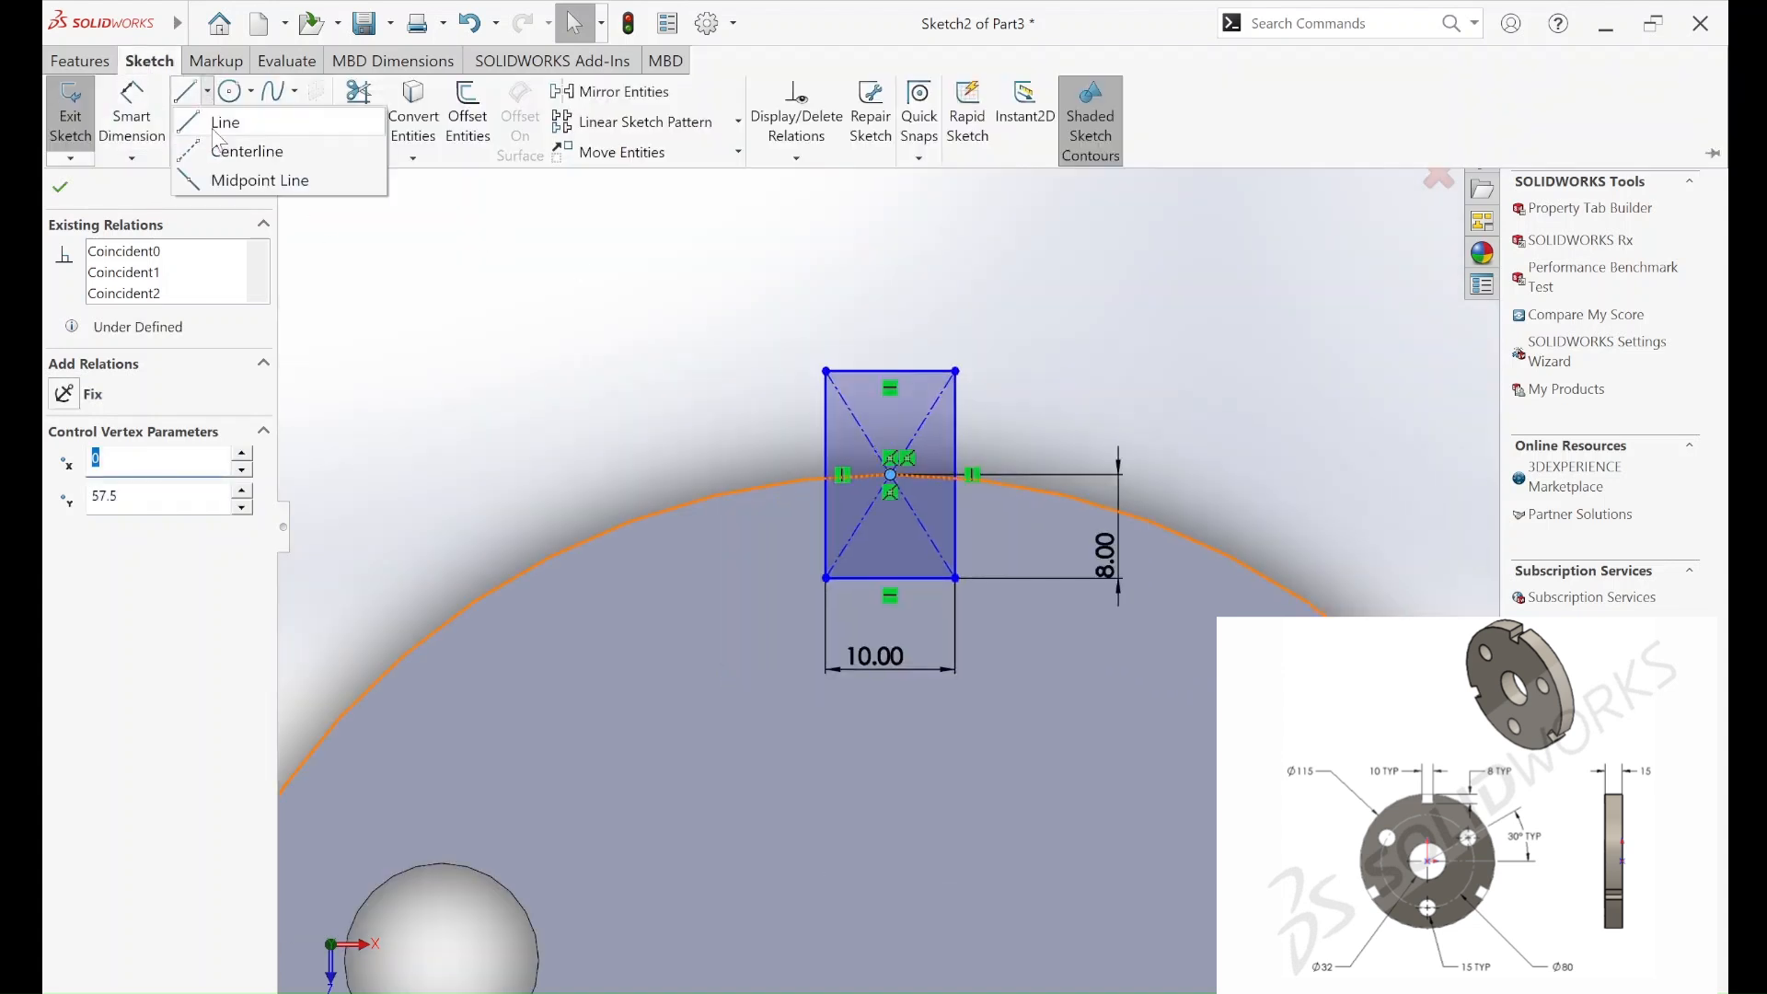
scroll(886, 526, up, 5)
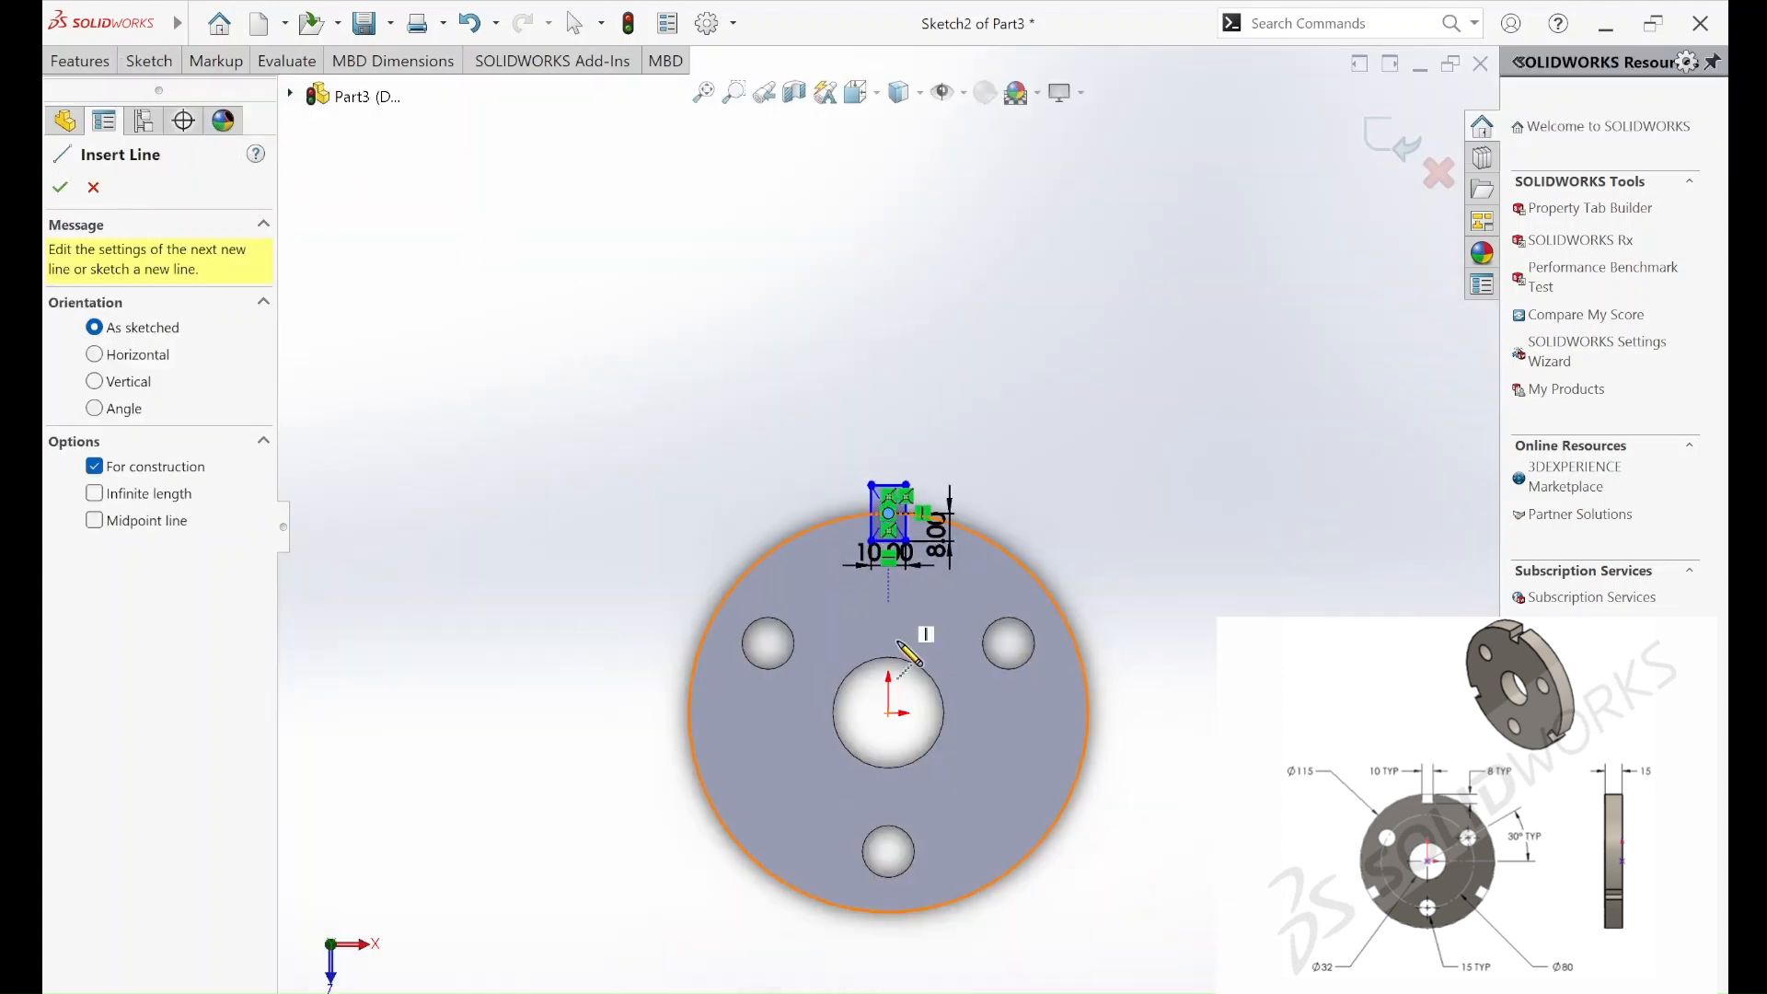
click(888, 712)
click(888, 320)
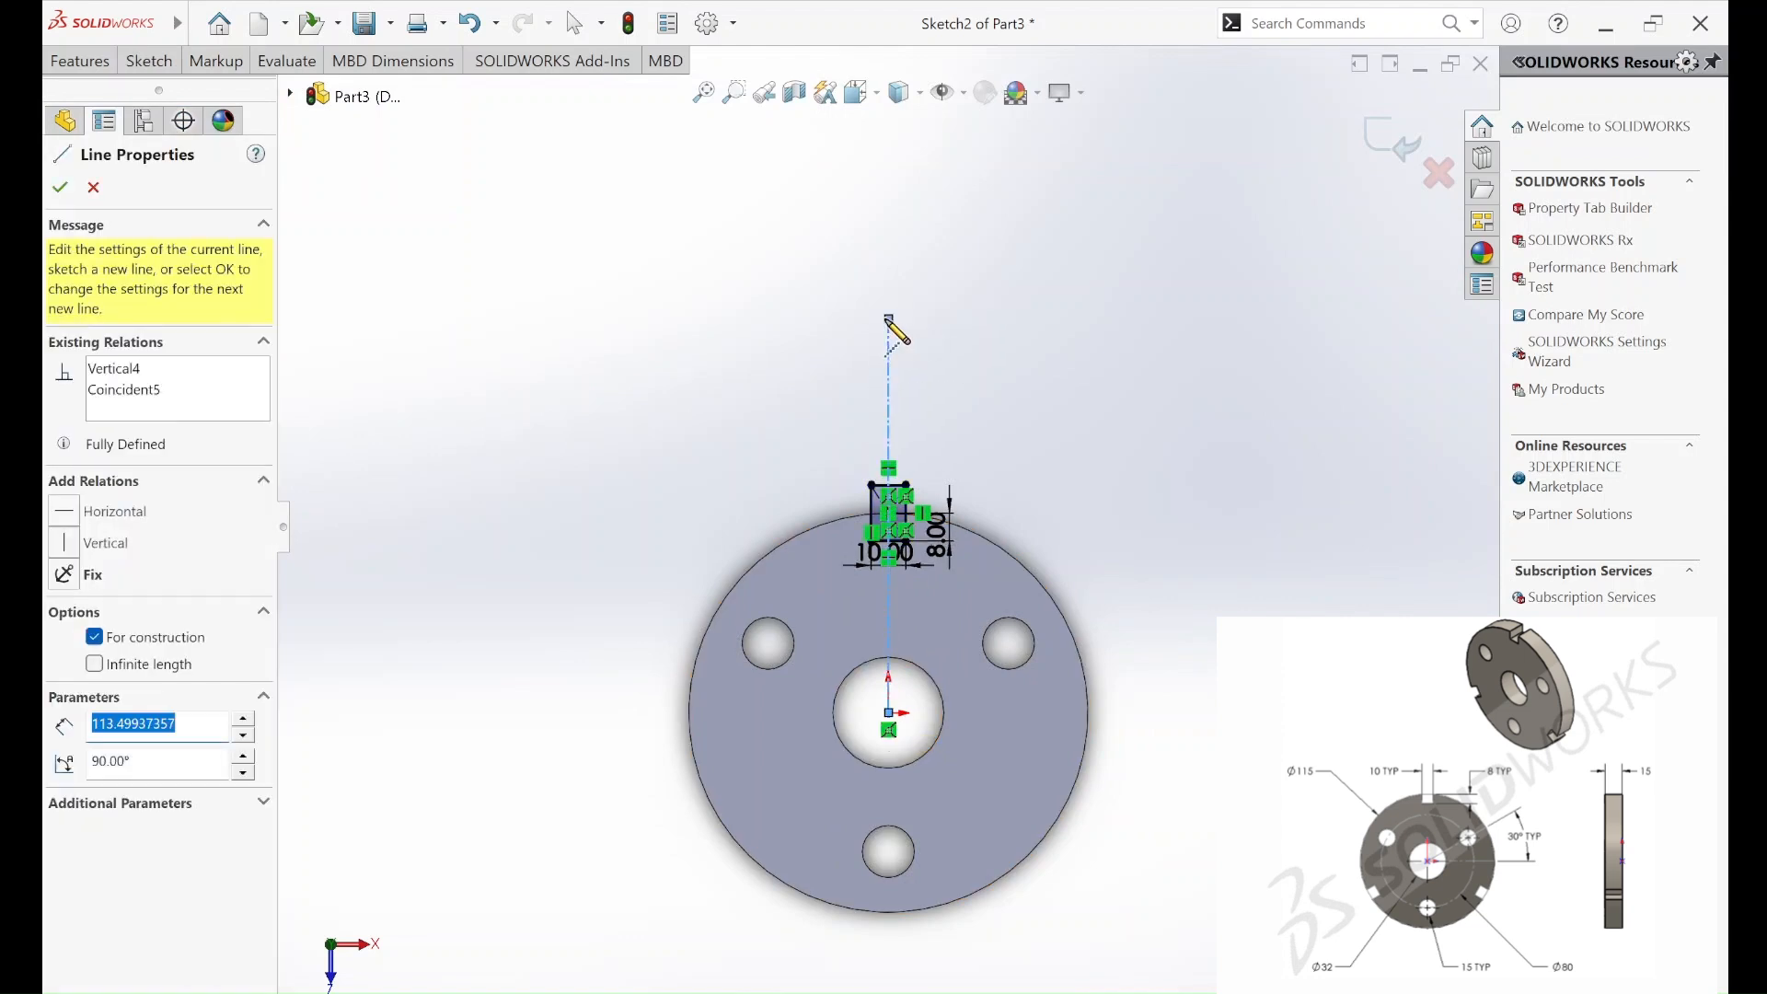
key(Escape)
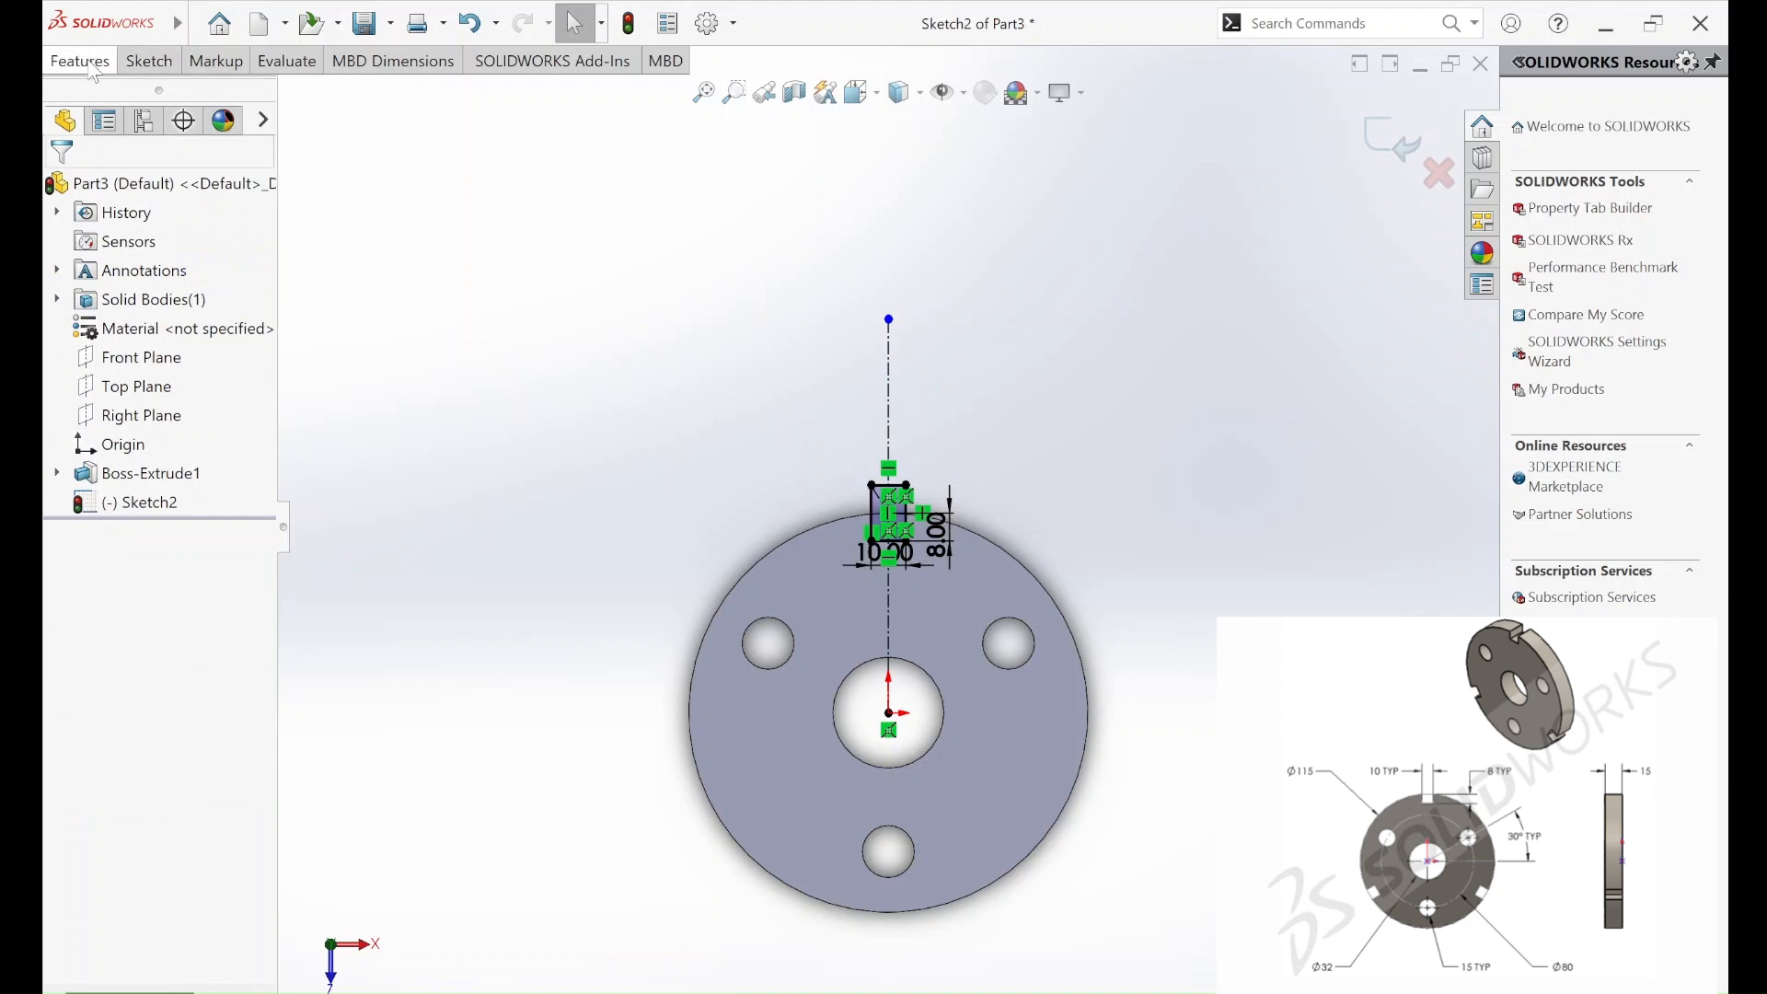
- Circular-pattern the notch rectangle's four lines around the origin as 3 equally spaced instances over 360 degrees
click(133, 64)
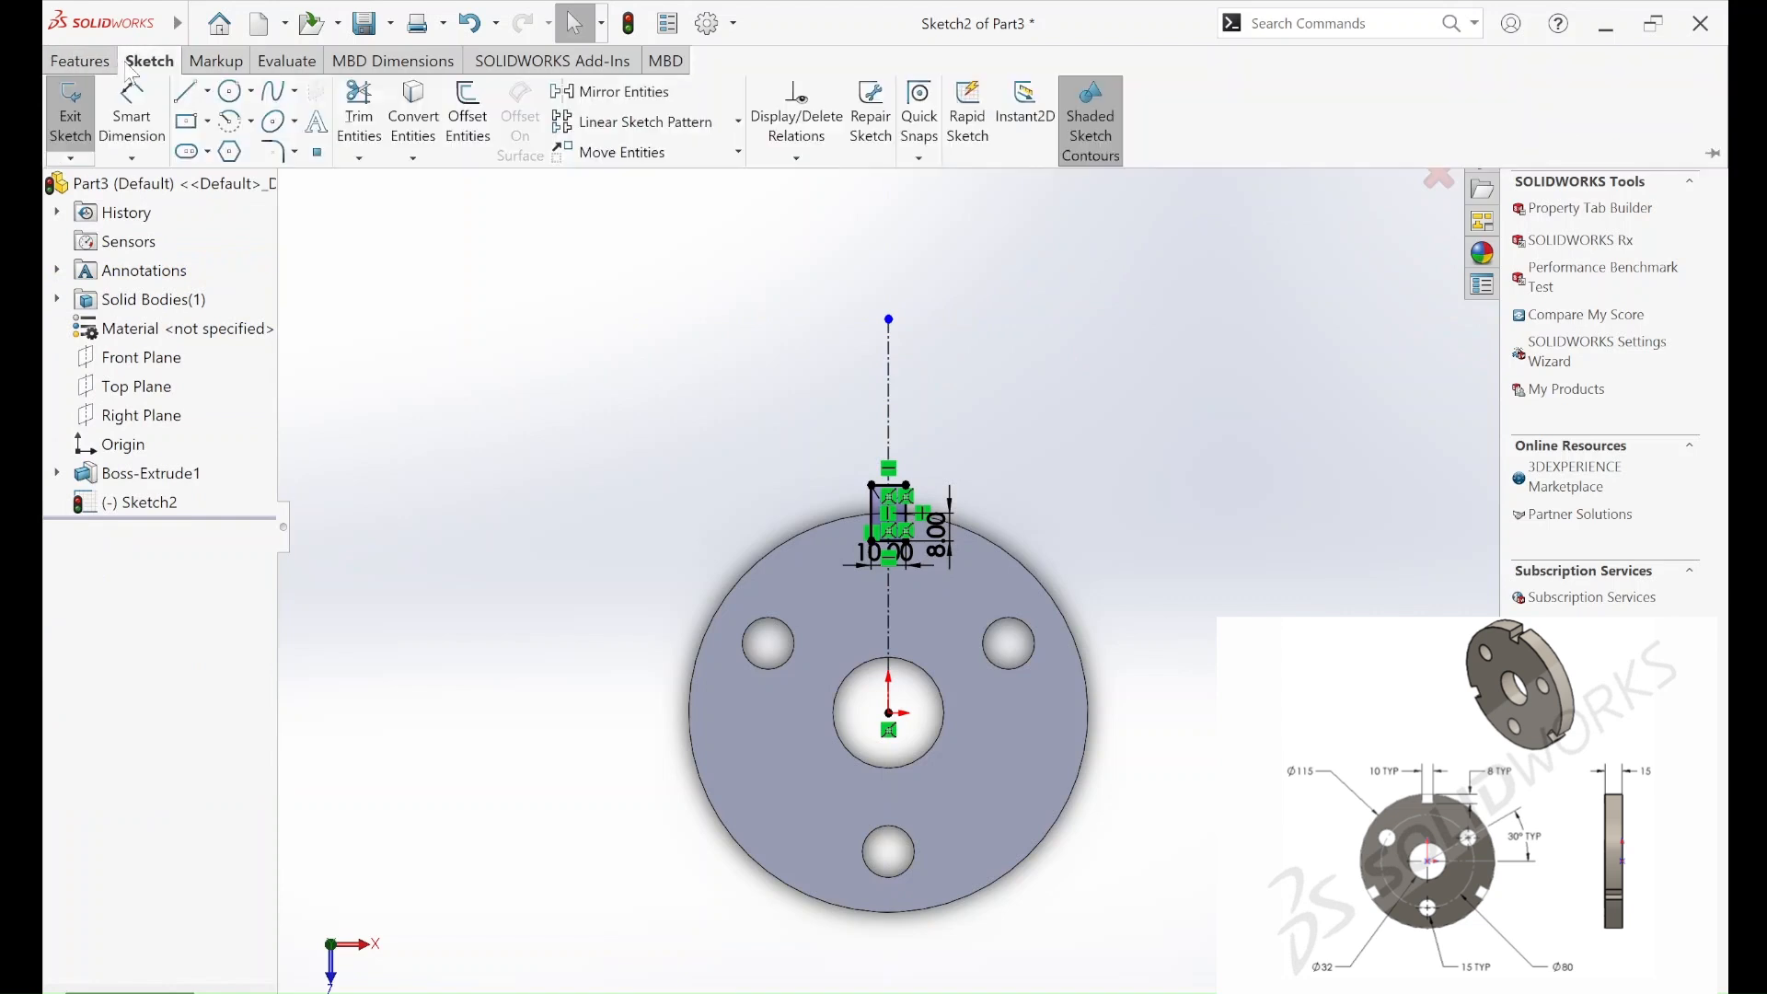
click(738, 123)
click(699, 179)
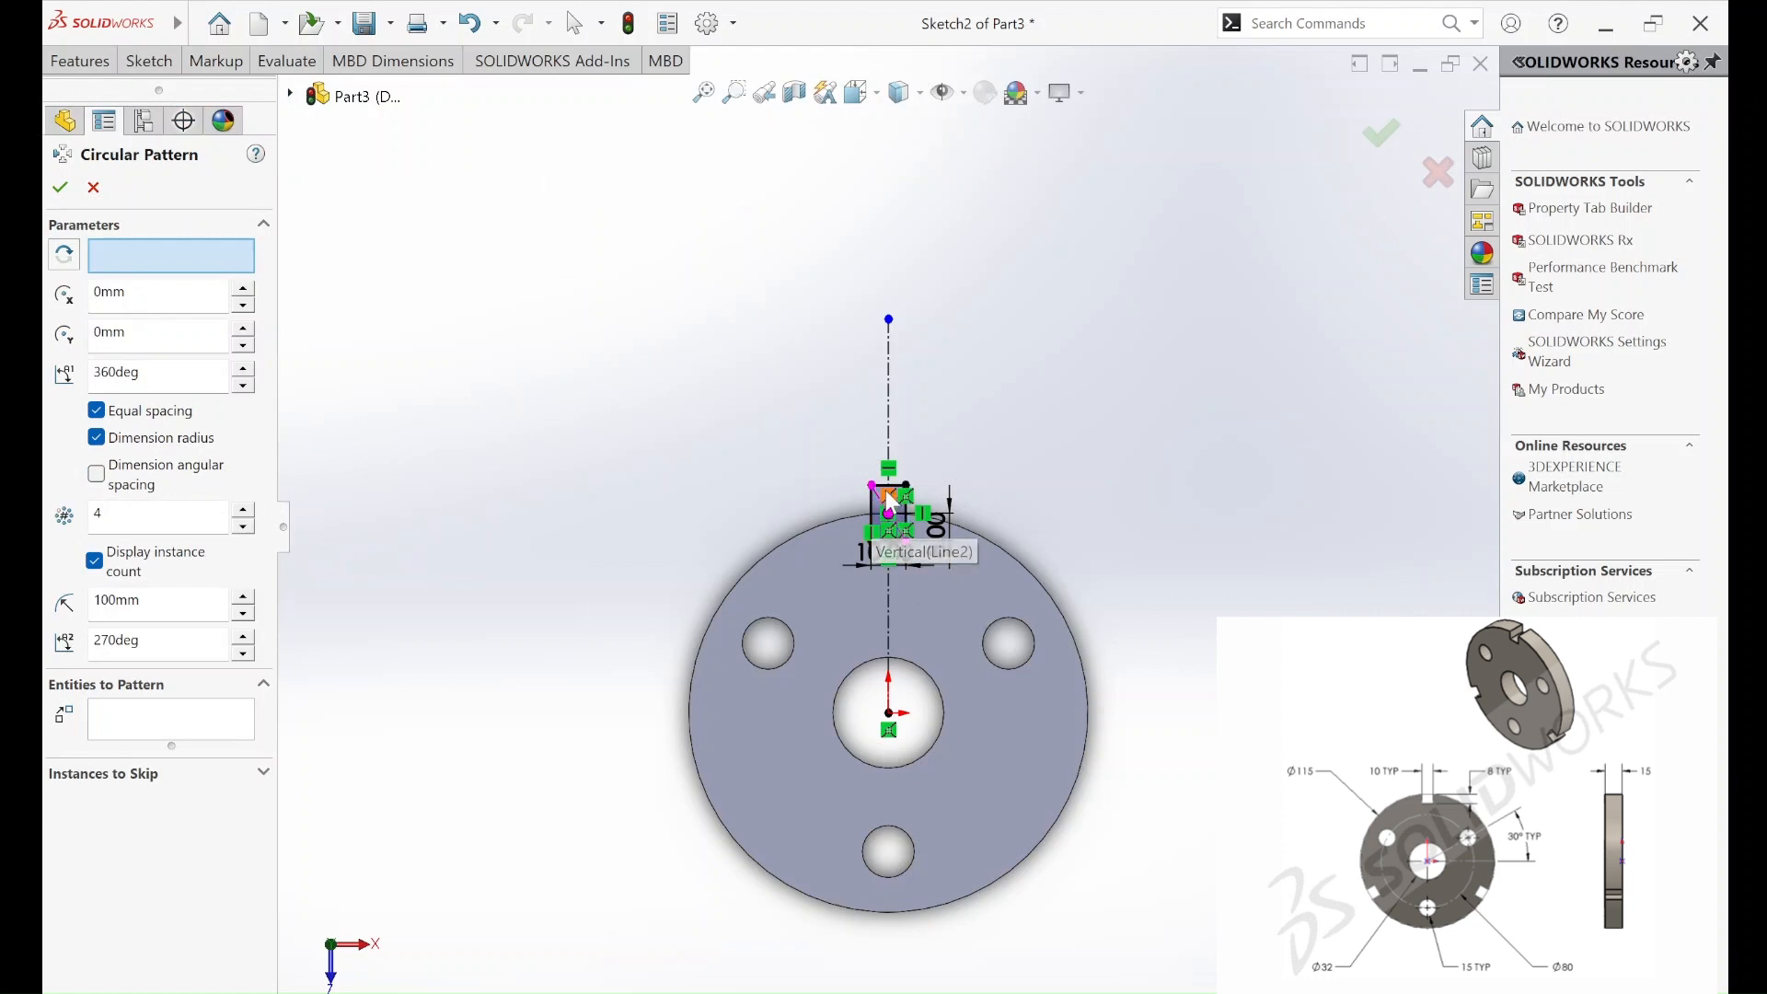
scroll(888, 520, up, 10)
click(847, 642)
scroll(847, 635, down, 8)
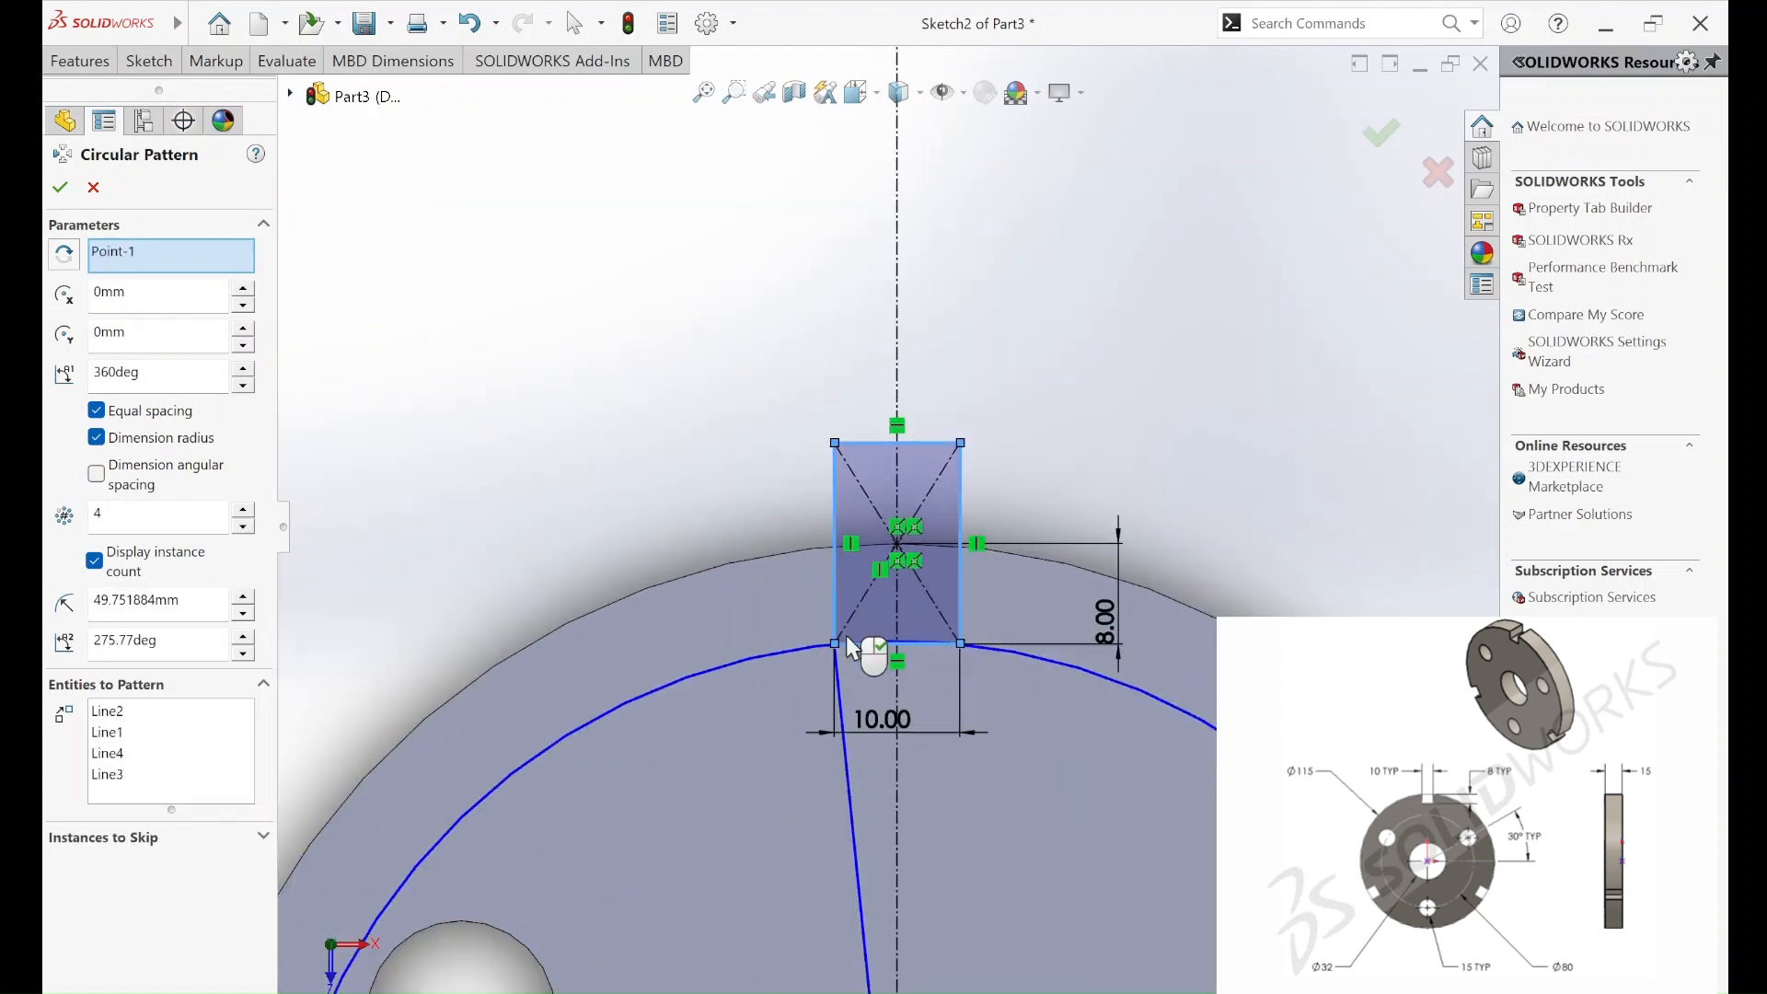
click(243, 528)
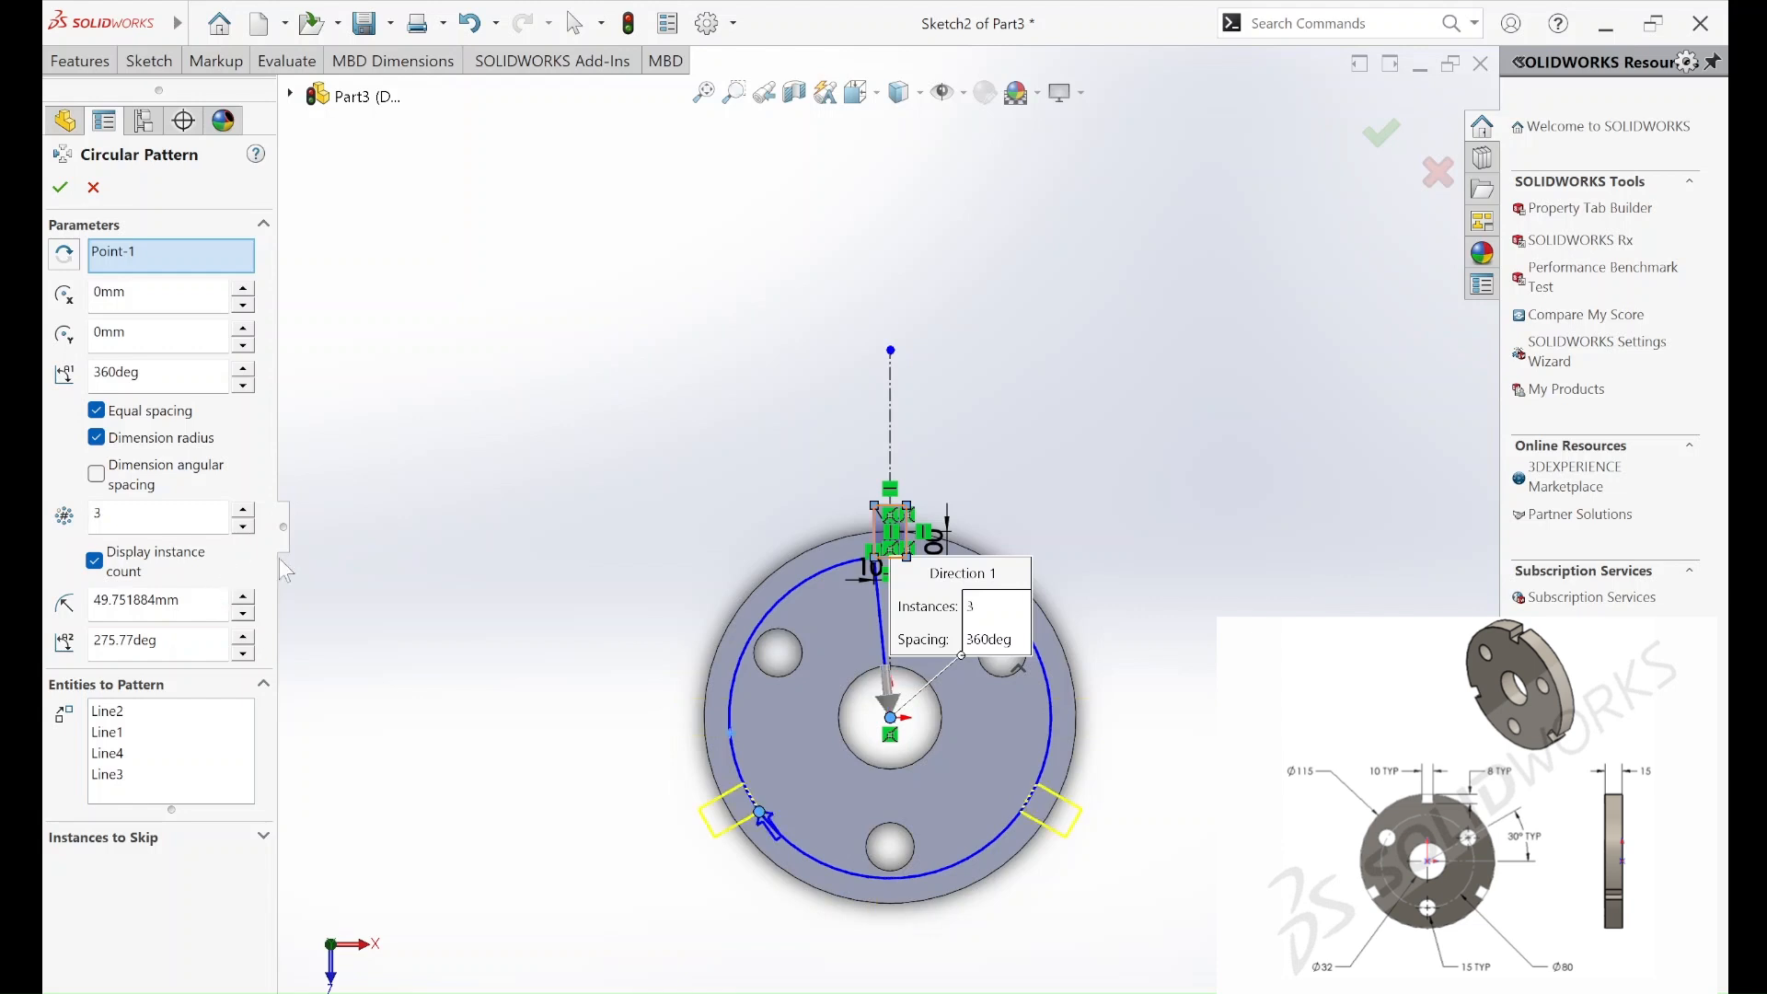
click(57, 188)
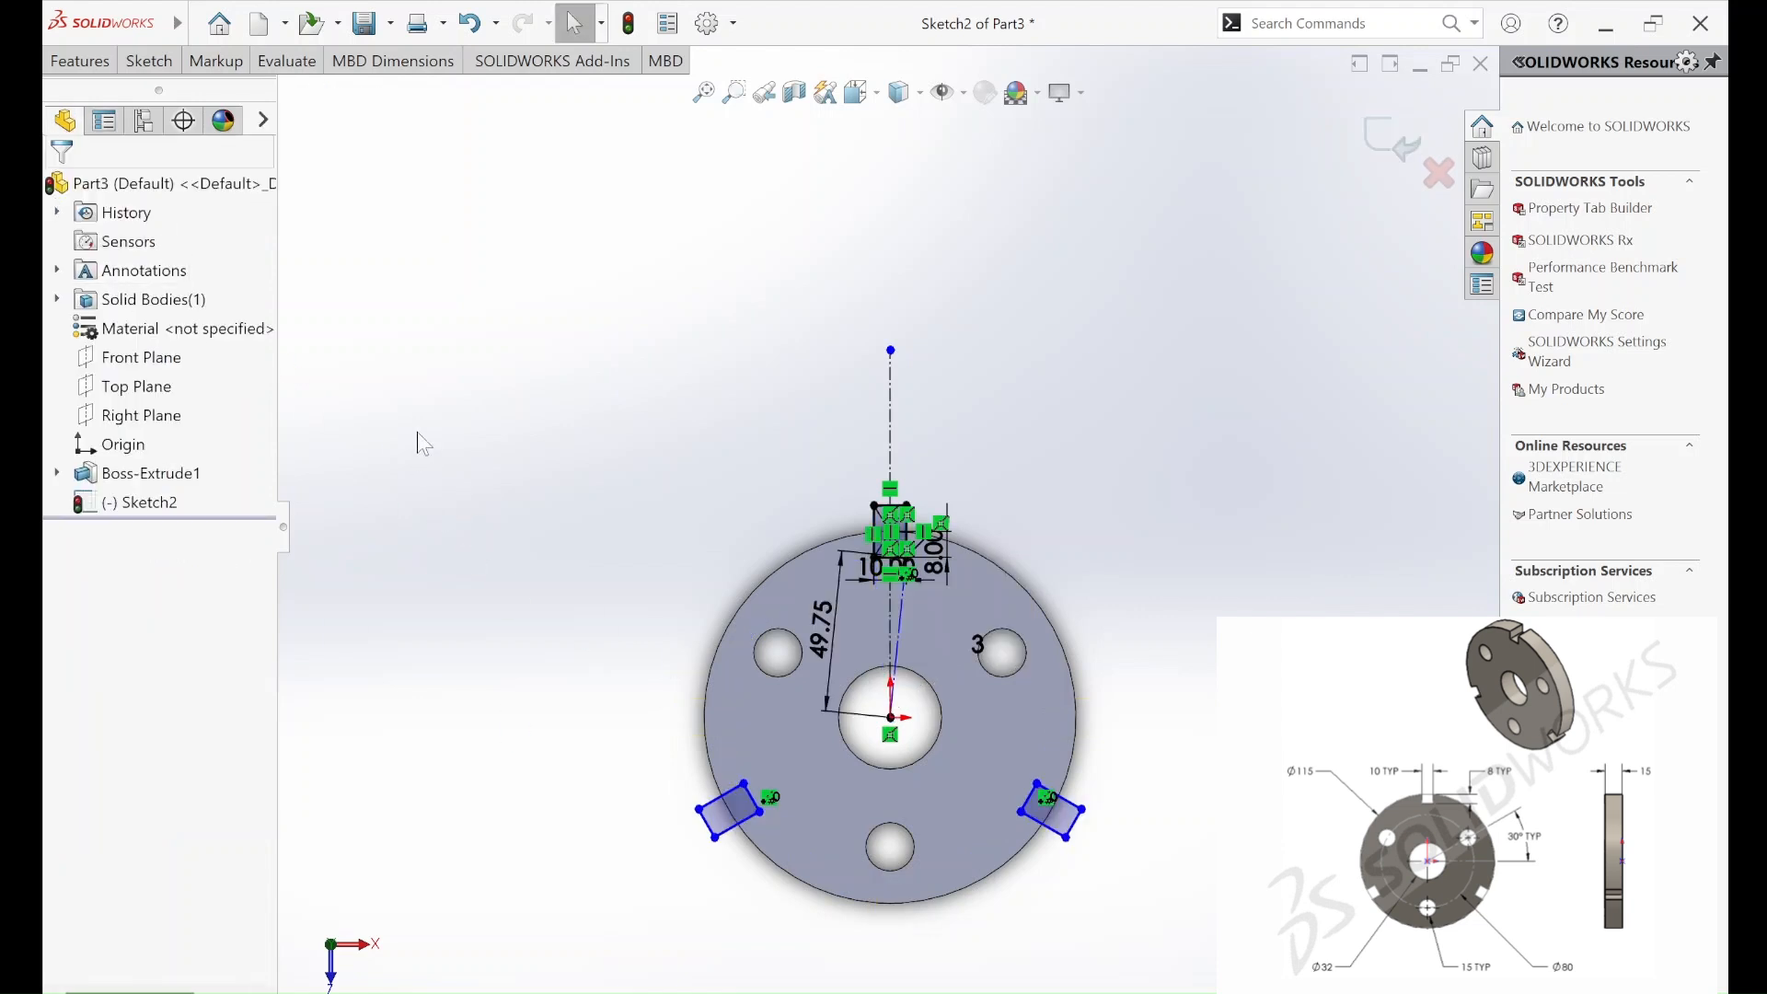
- Cut-extrude the three notch rectangles Through All the disc to form the edge notches
click(93, 77)
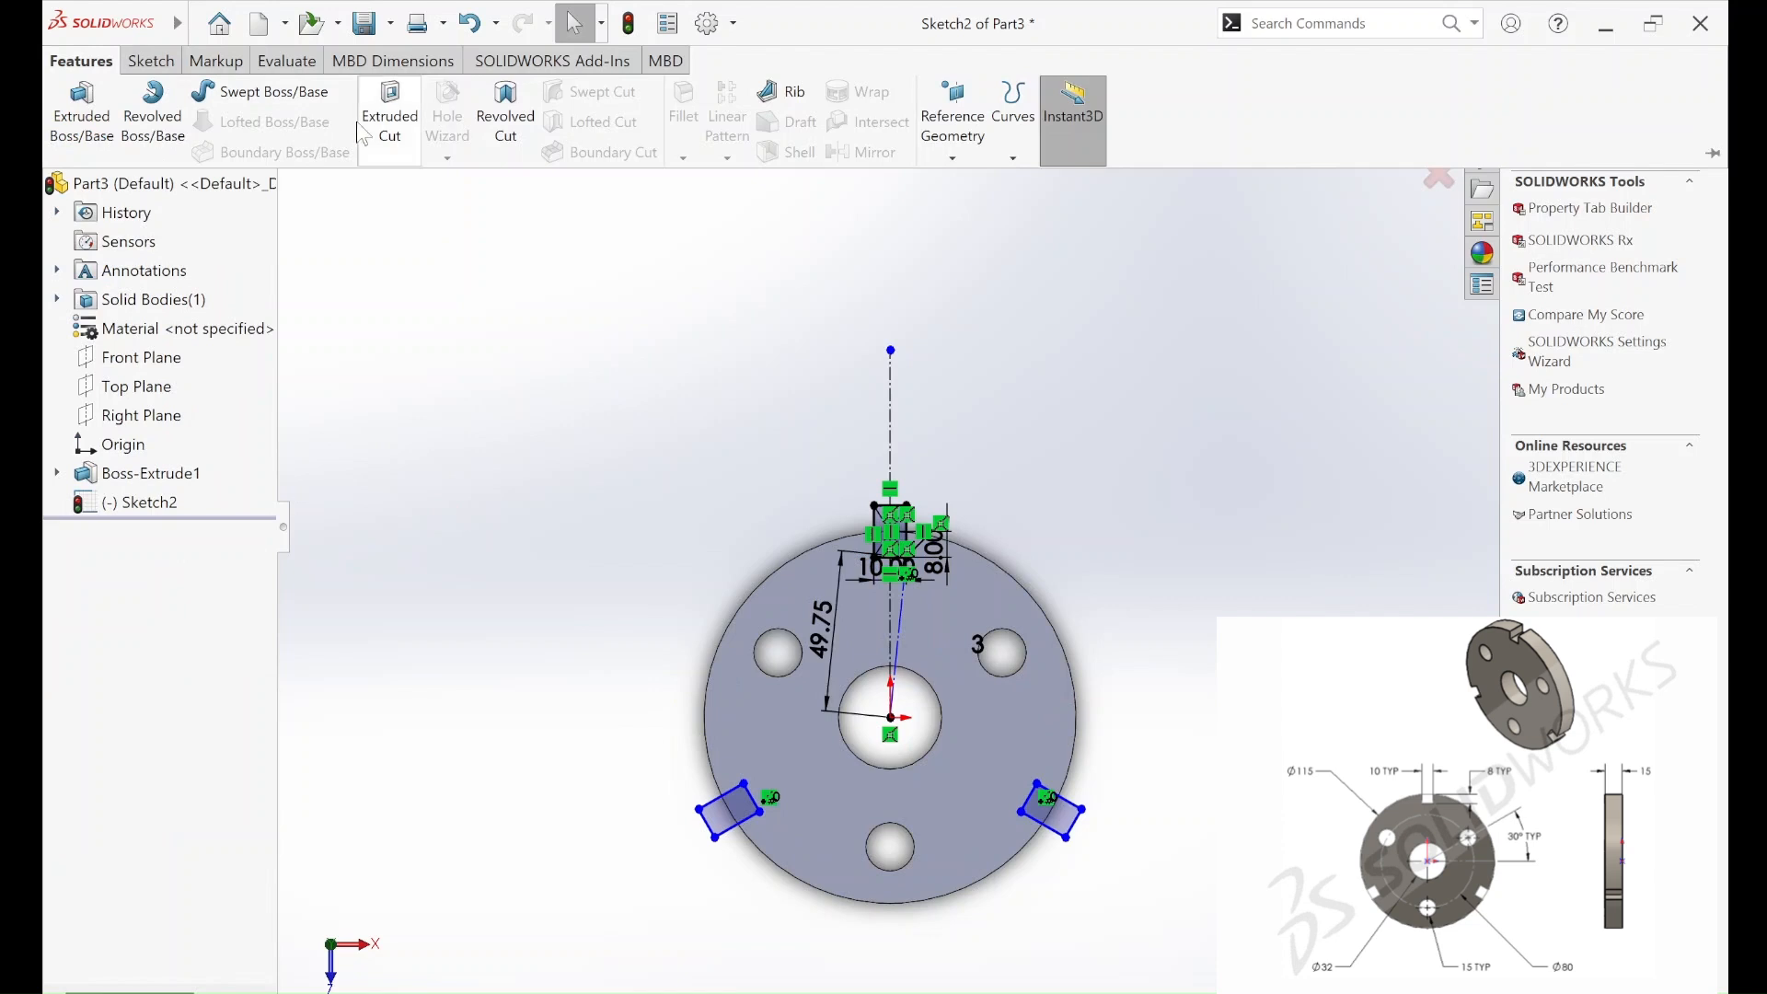
click(388, 121)
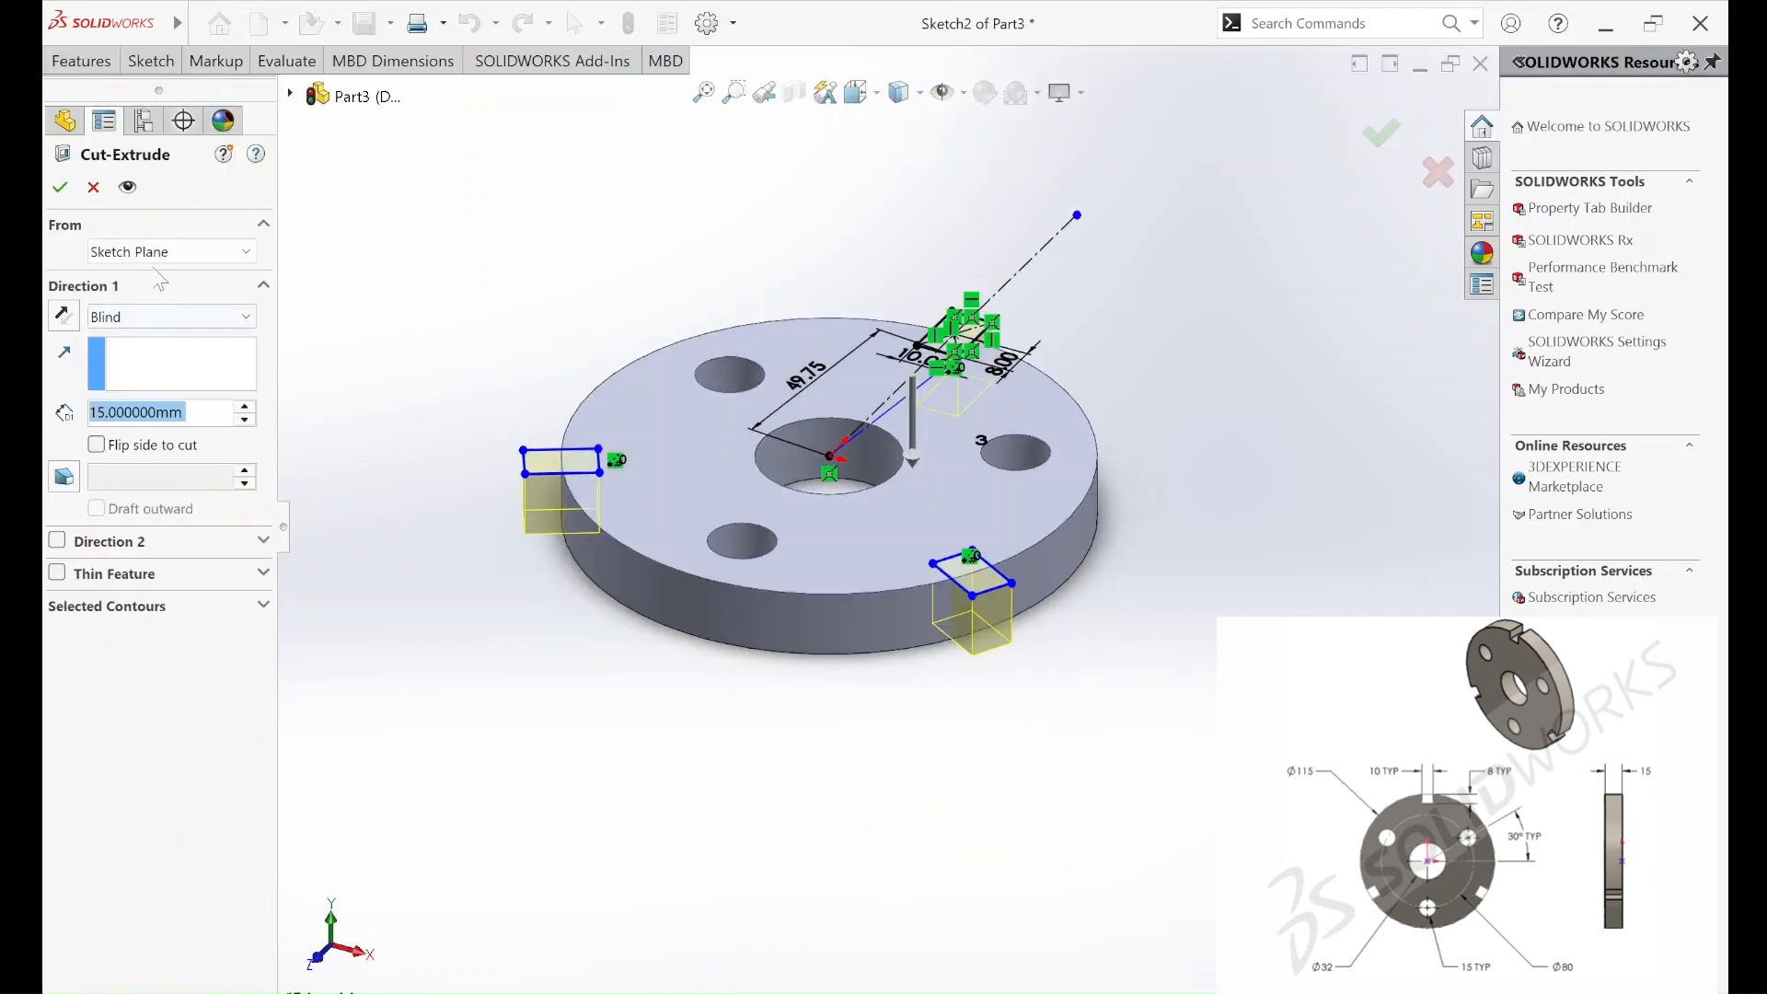
click(135, 324)
click(133, 353)
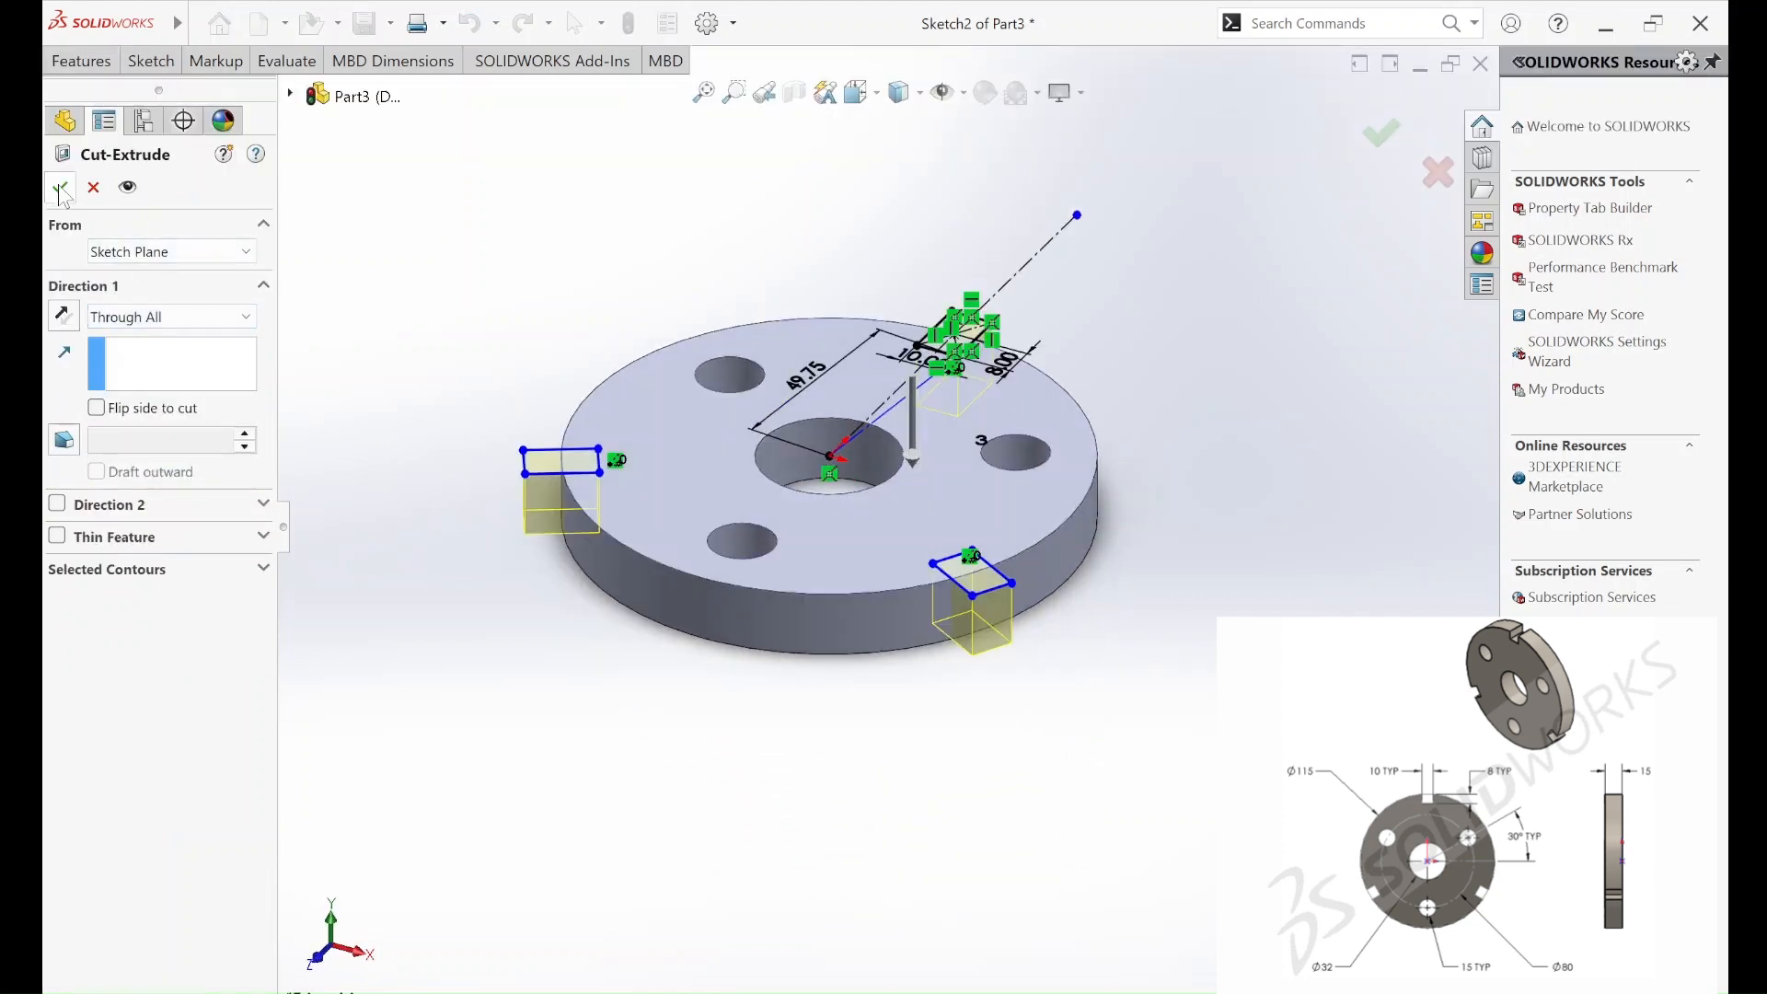
click(449, 603)
middle_drag(561, 603, 556, 694)
click(574, 23)
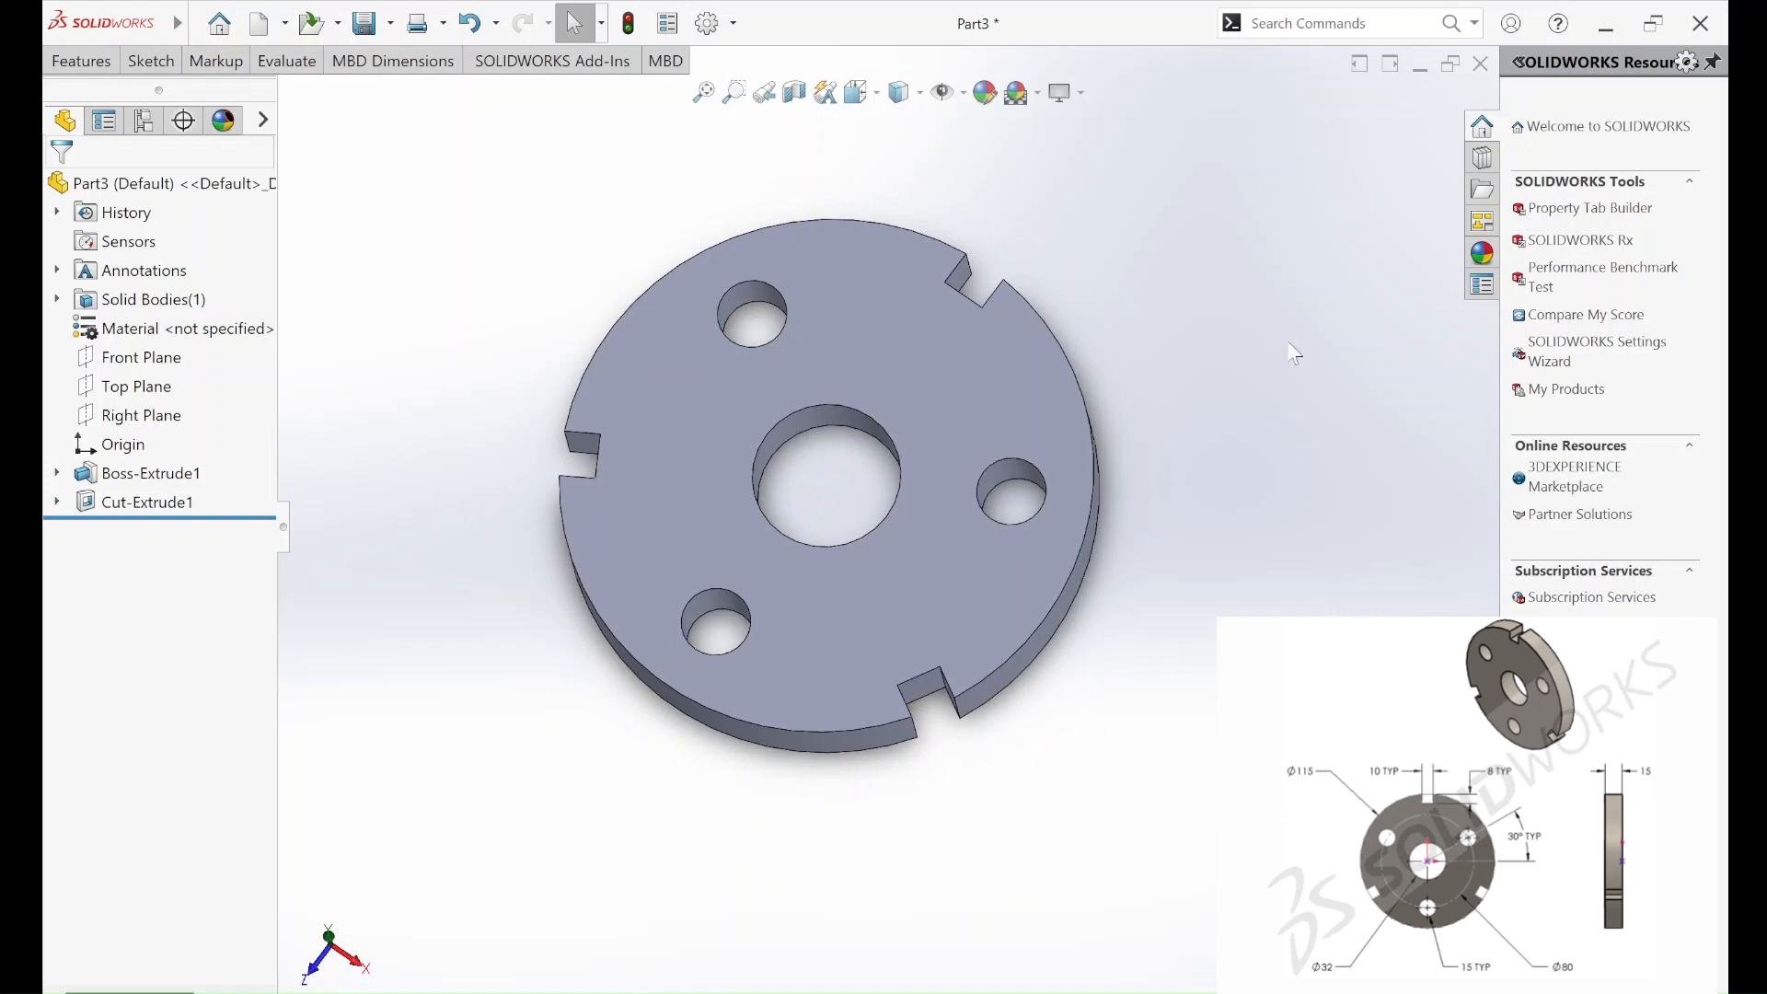
- Apply the brushed brass metal appearance to the disc, and replace it with satin finish brass
click(1483, 255)
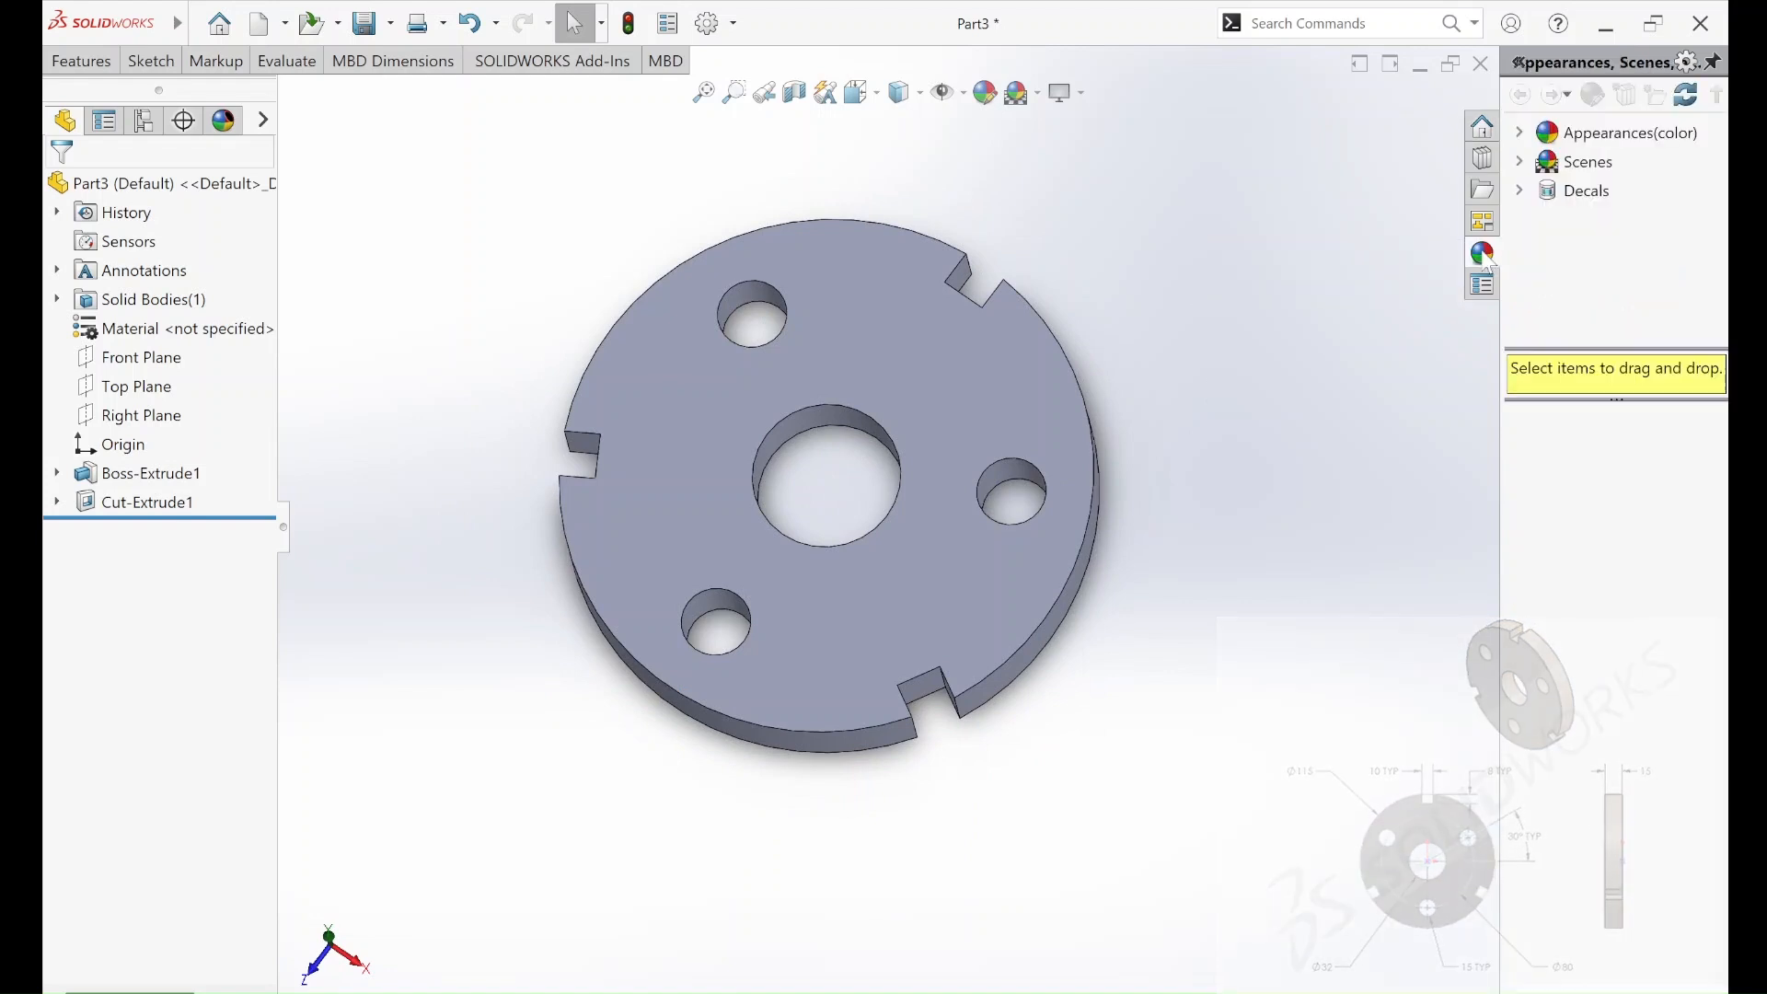
click(1521, 134)
click(1549, 193)
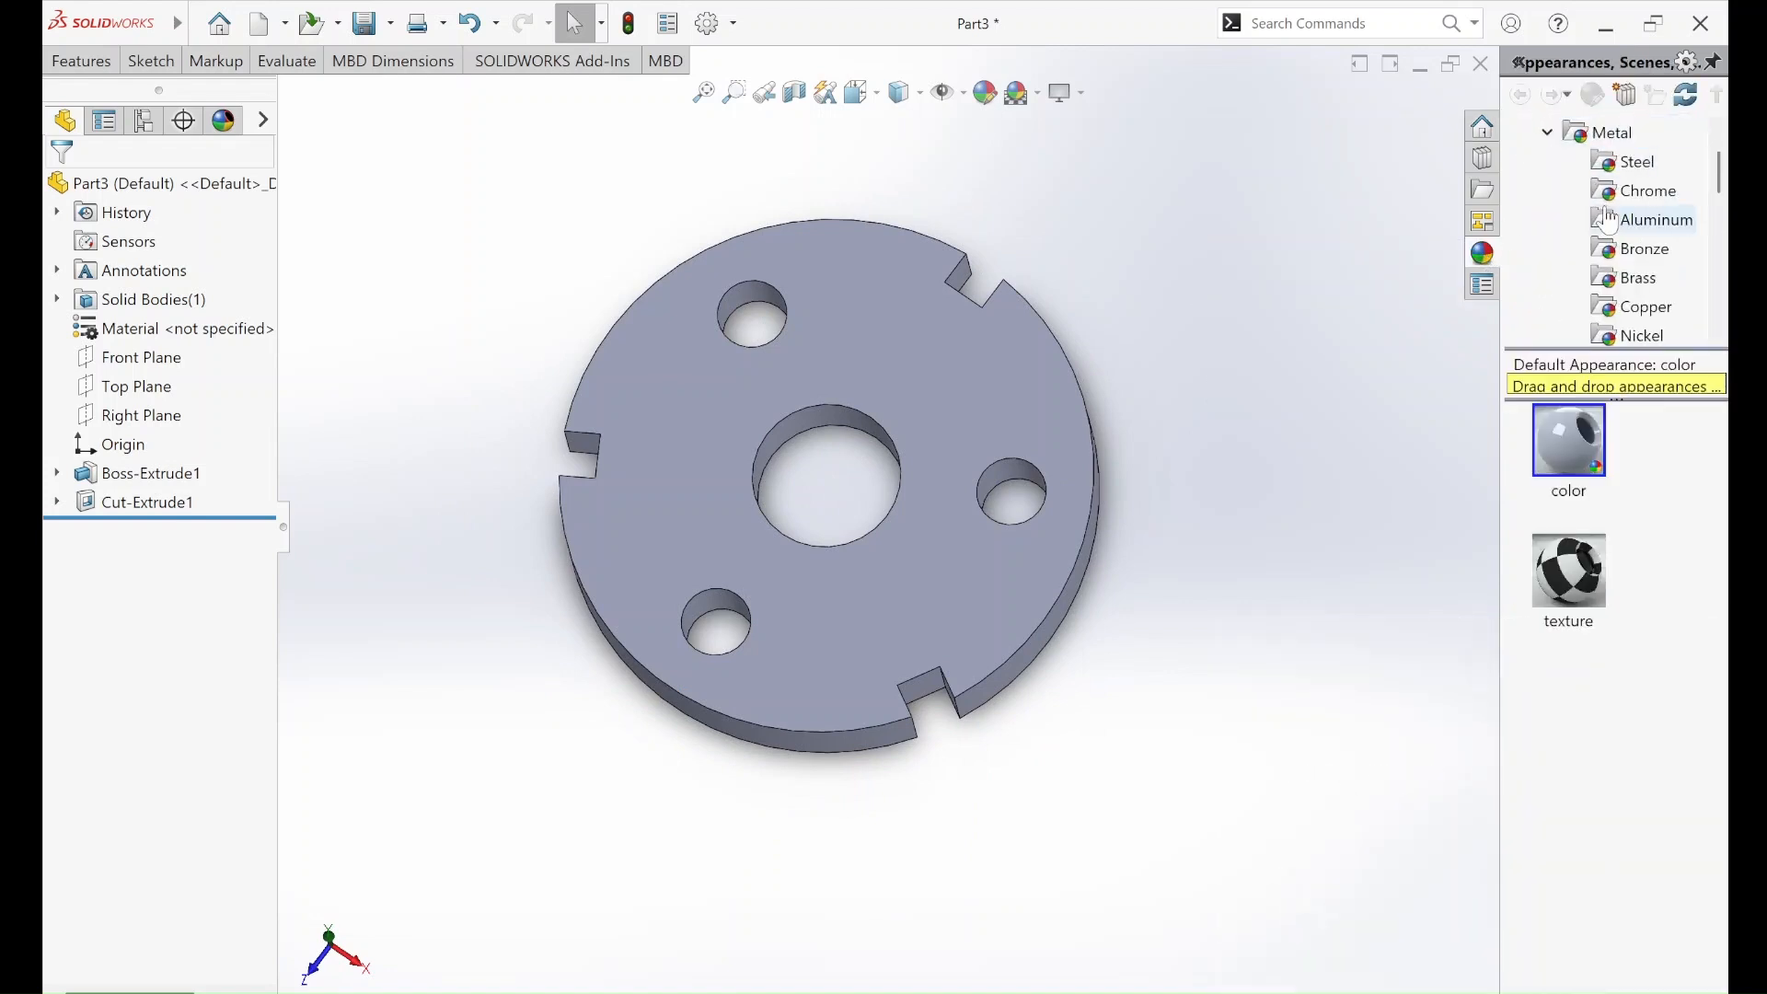
click(1634, 279)
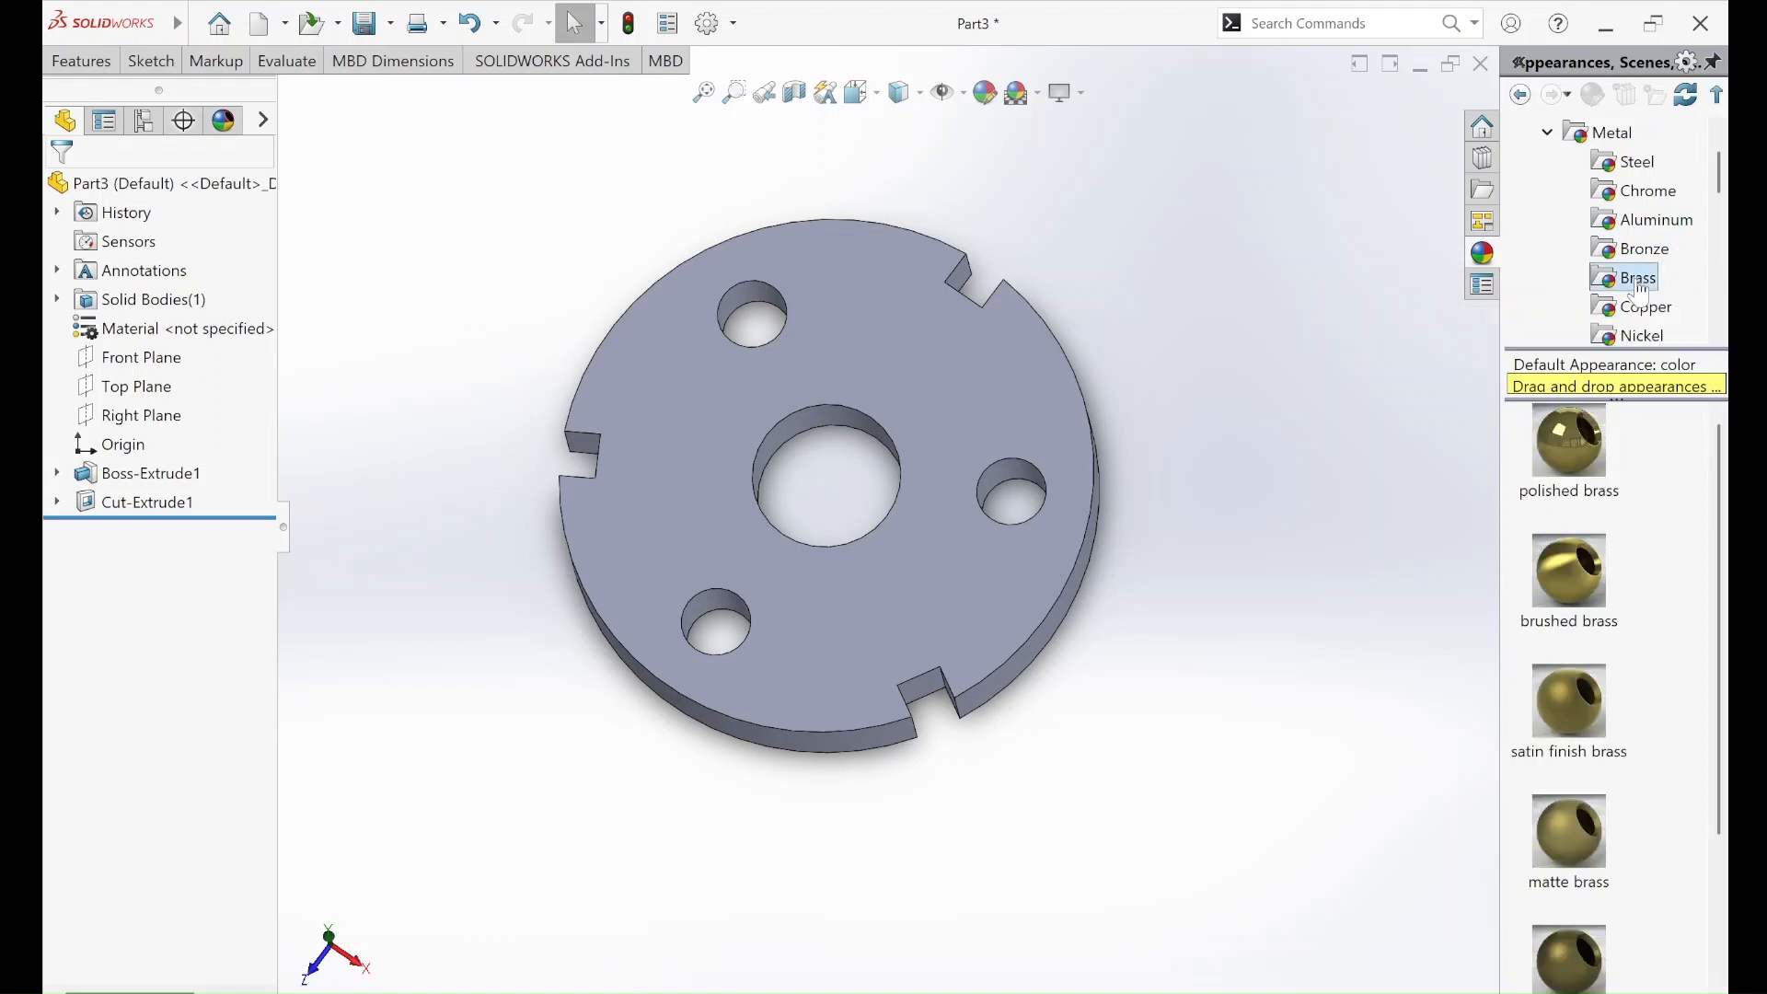
double_click(1571, 566)
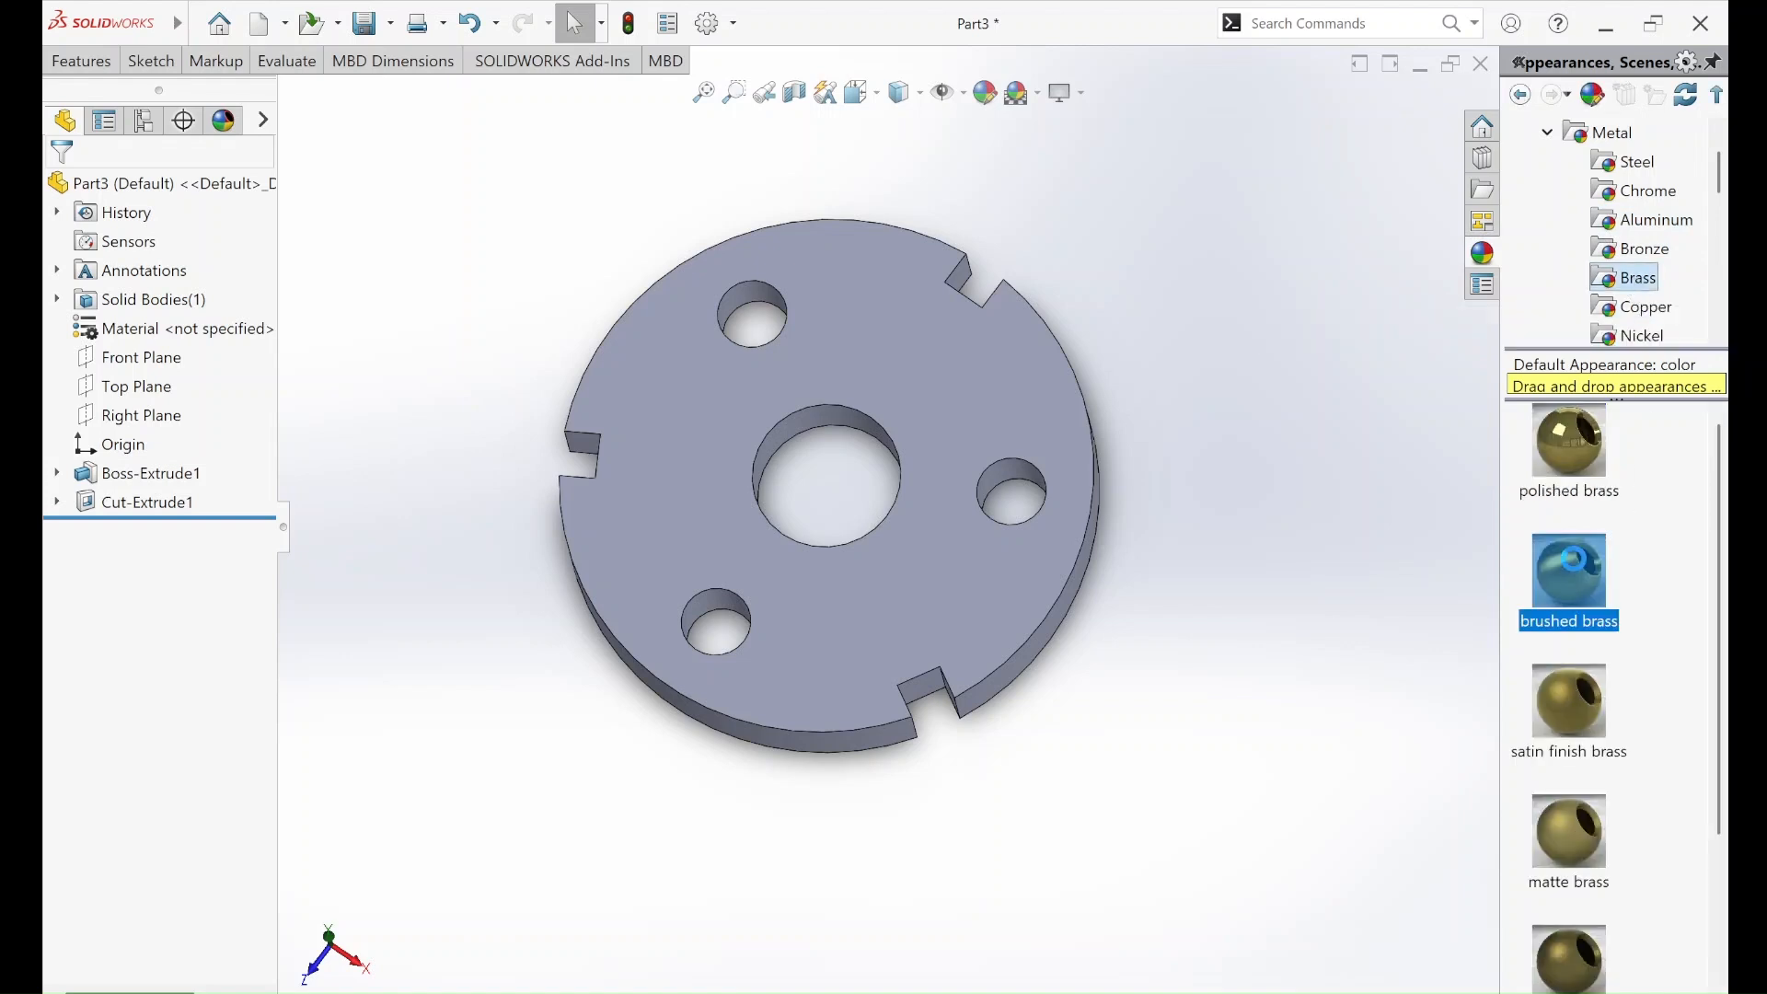
click(1571, 699)
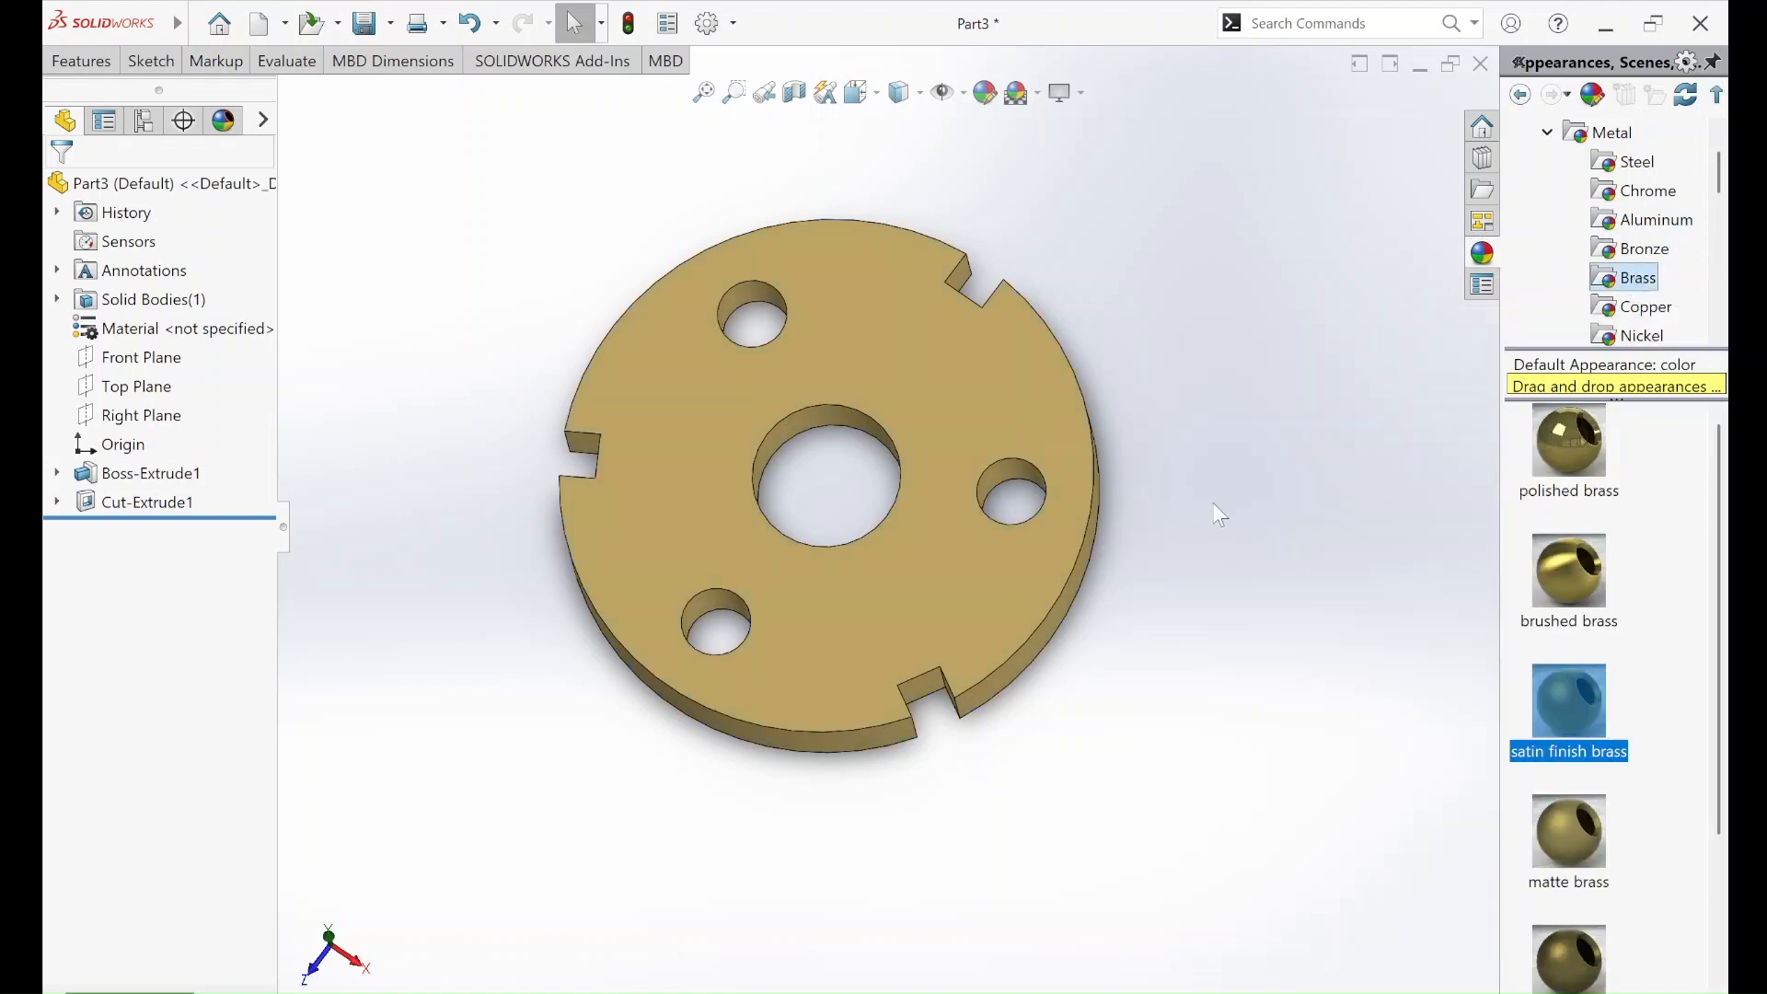
middle_drag(1008, 539, 1037, 201)
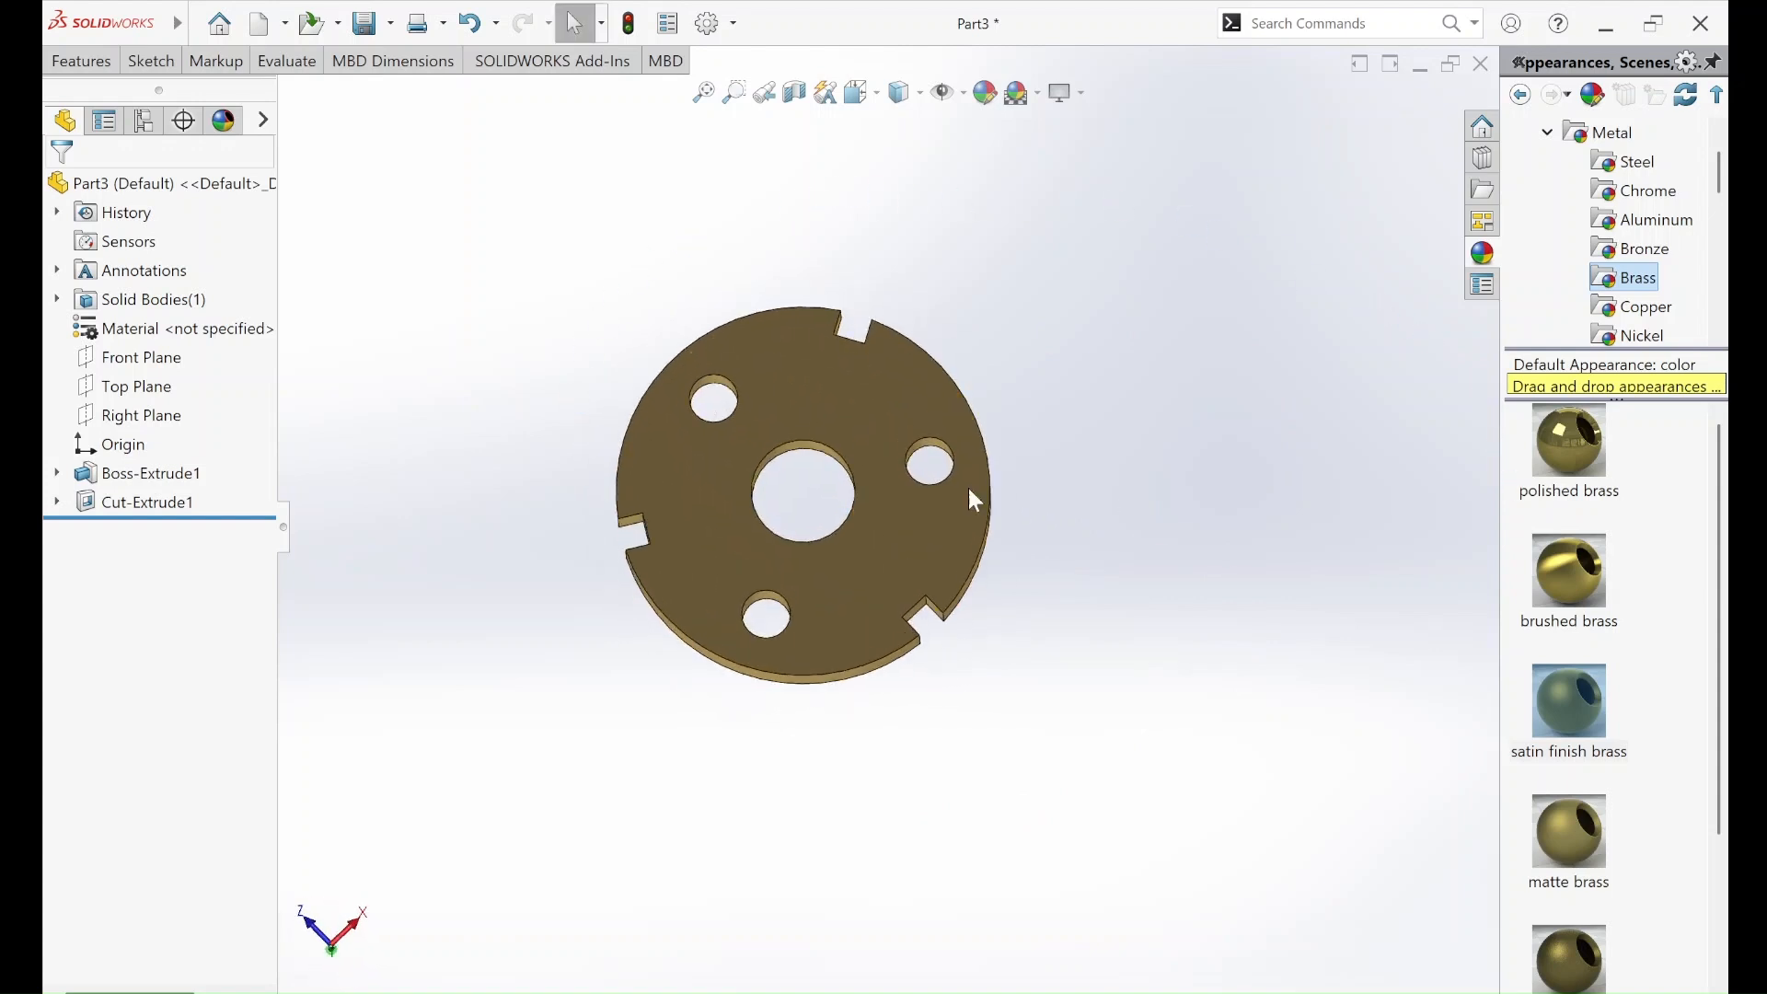